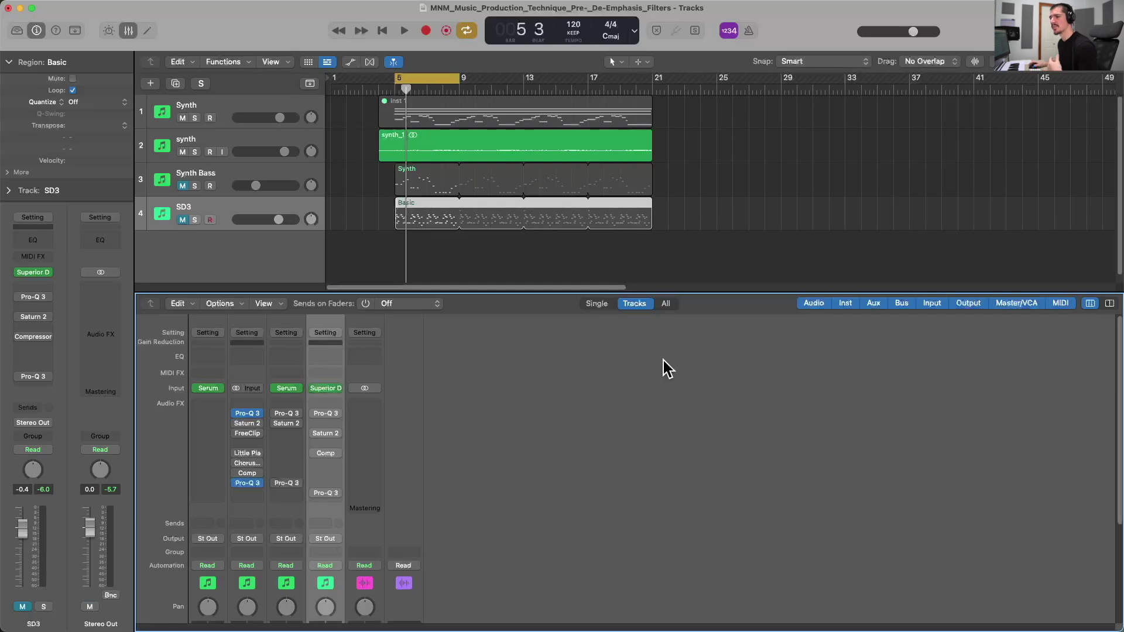
Select track 2's synth channel strip in the mixer so its Pro-Q 3 inserts appear in the inspector.
mouse_move(261, 419)
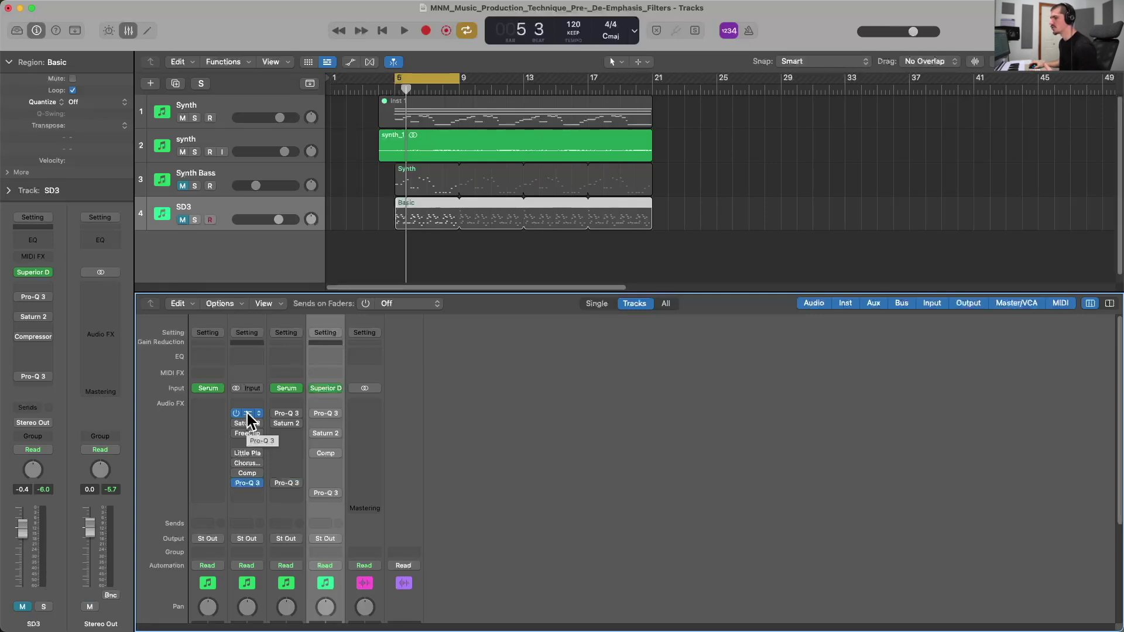
click(247, 382)
Open both Pro-Q 3 inserts on the synth: the +20 dB rising and -20 dB falling tilts.
scroll(268, 532, down, 5)
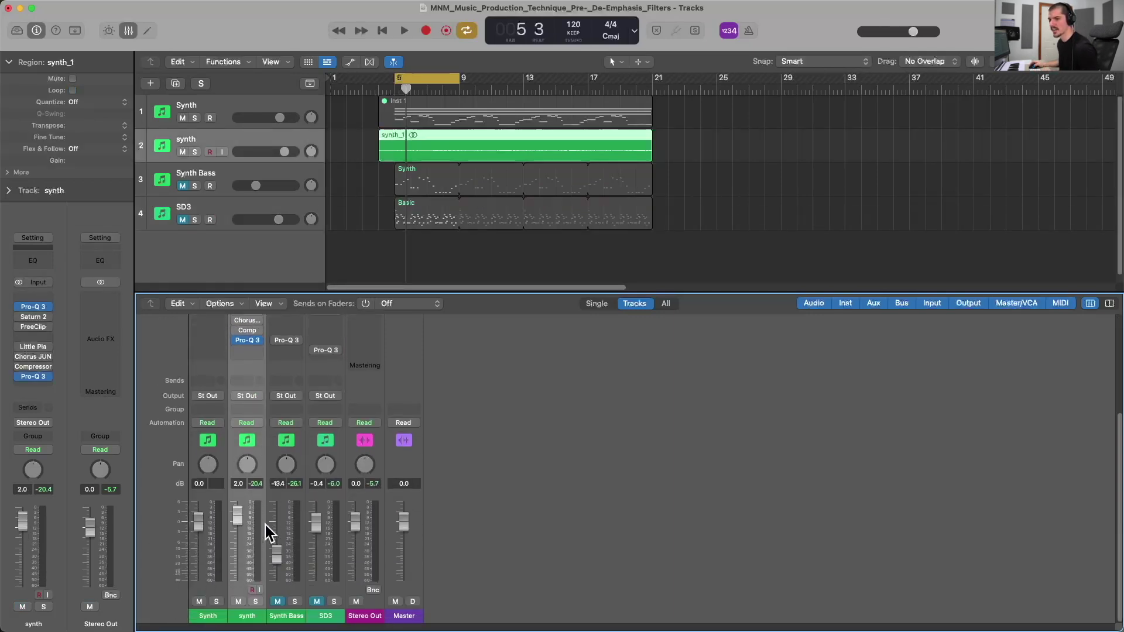
scroll(291, 334, up, 4)
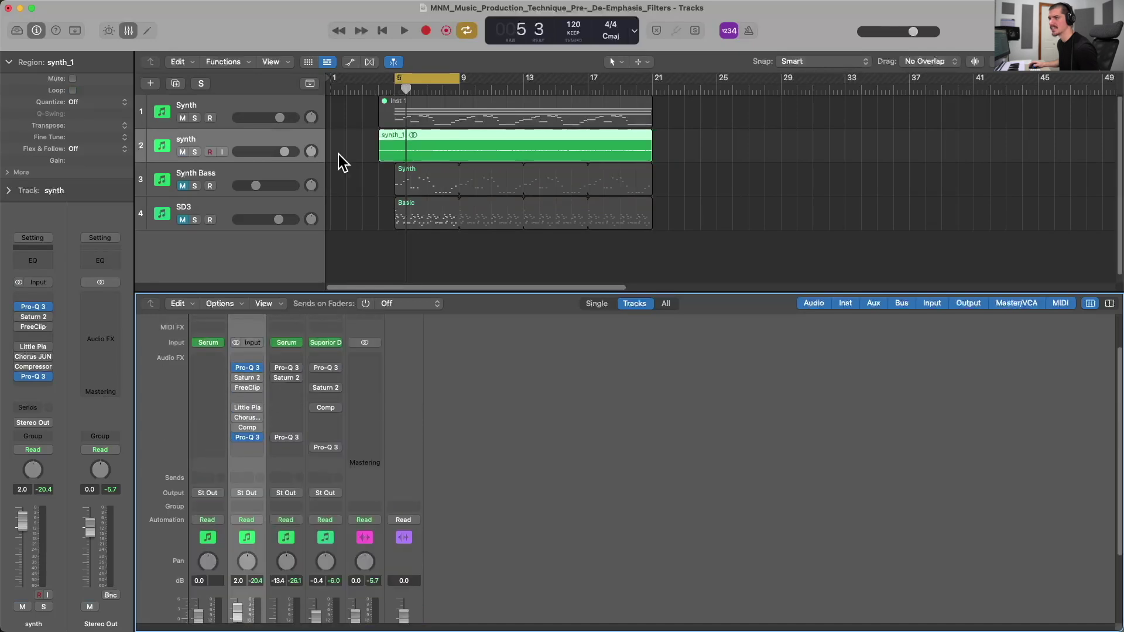
click(247, 369)
click(247, 437)
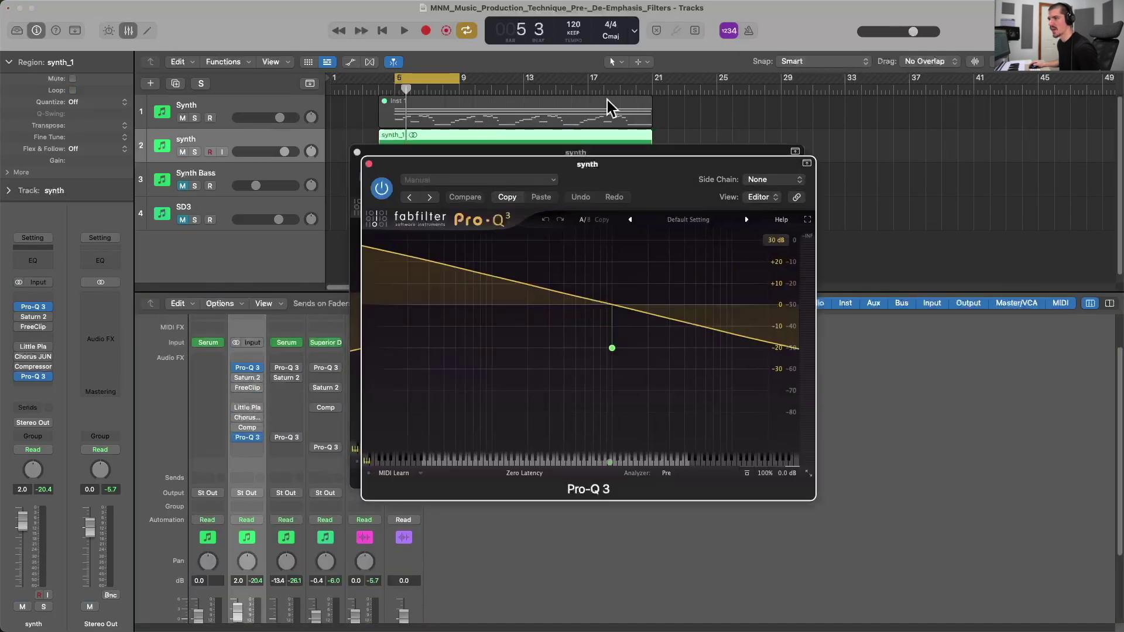
Place the rising-tilt EQ window at the top and the falling-tilt window lower right.
drag(609, 152, 609, 11)
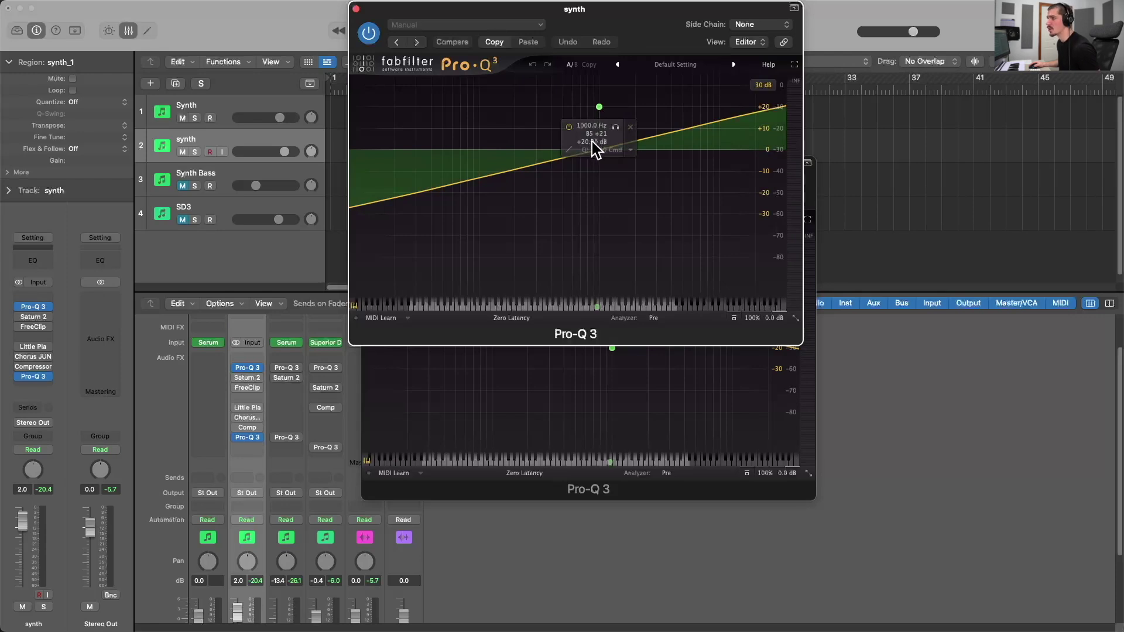
click(809, 180)
drag(781, 165, 1002, 246)
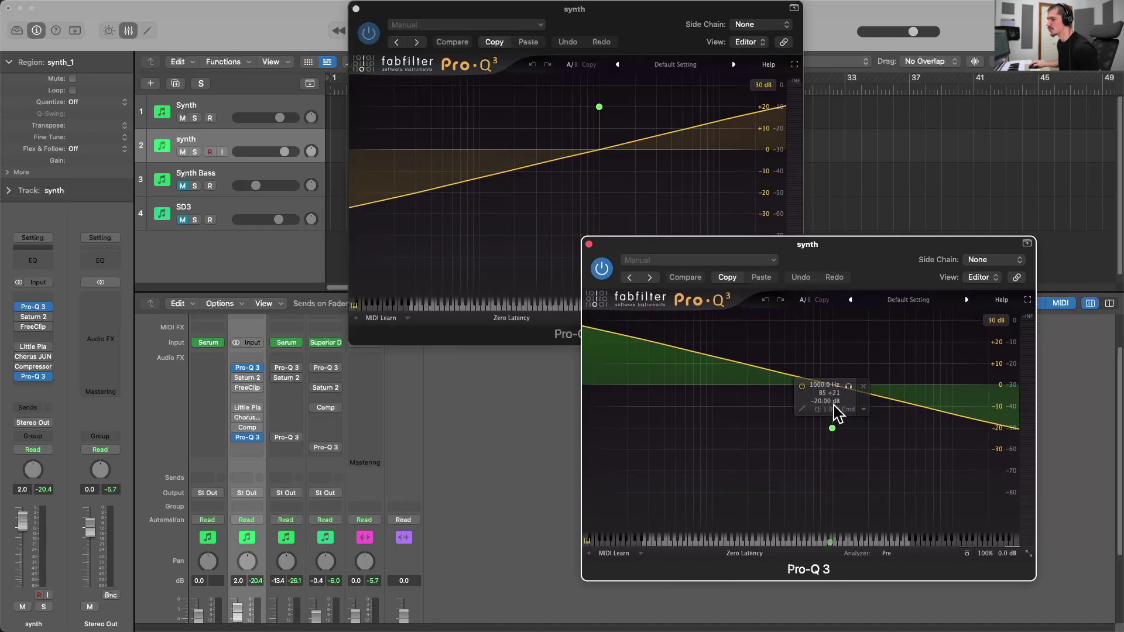
drag(850, 252, 847, 285)
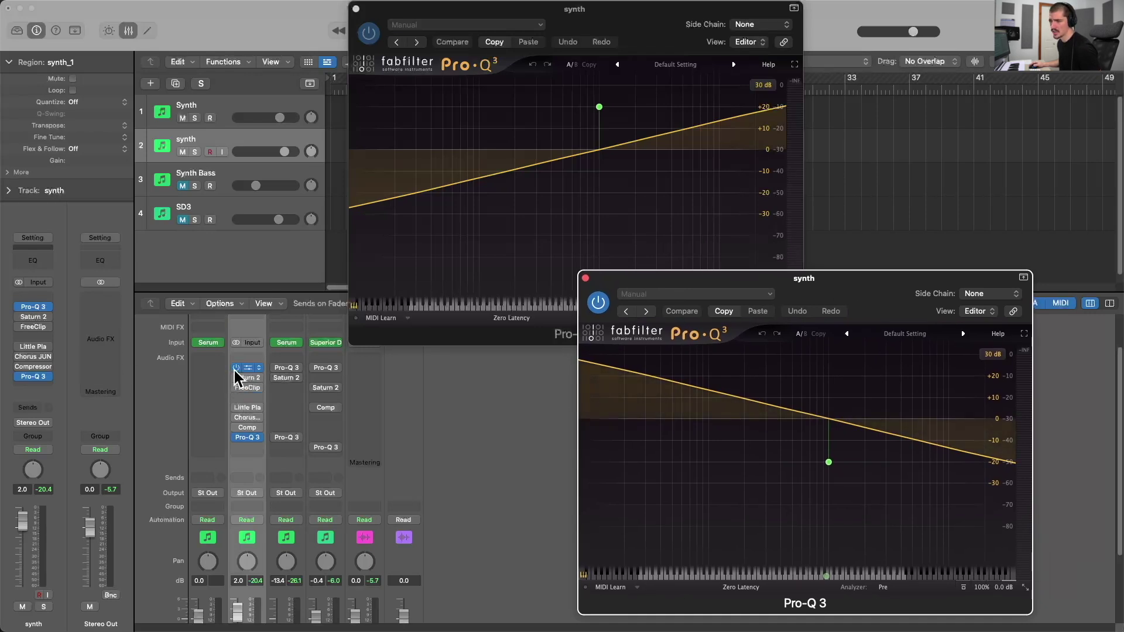
Play the synth with both Pro-Q 3 tilt EQs switched on, then return the playhead to bar 5.
click(236, 447)
scroll(237, 448, down, 3)
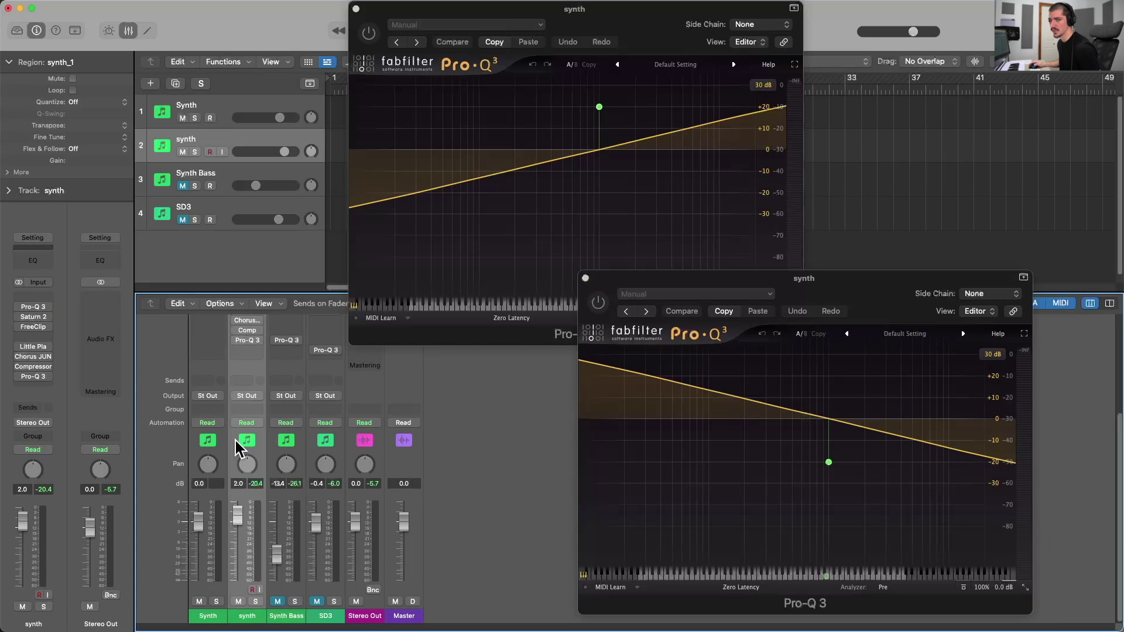
key(space)
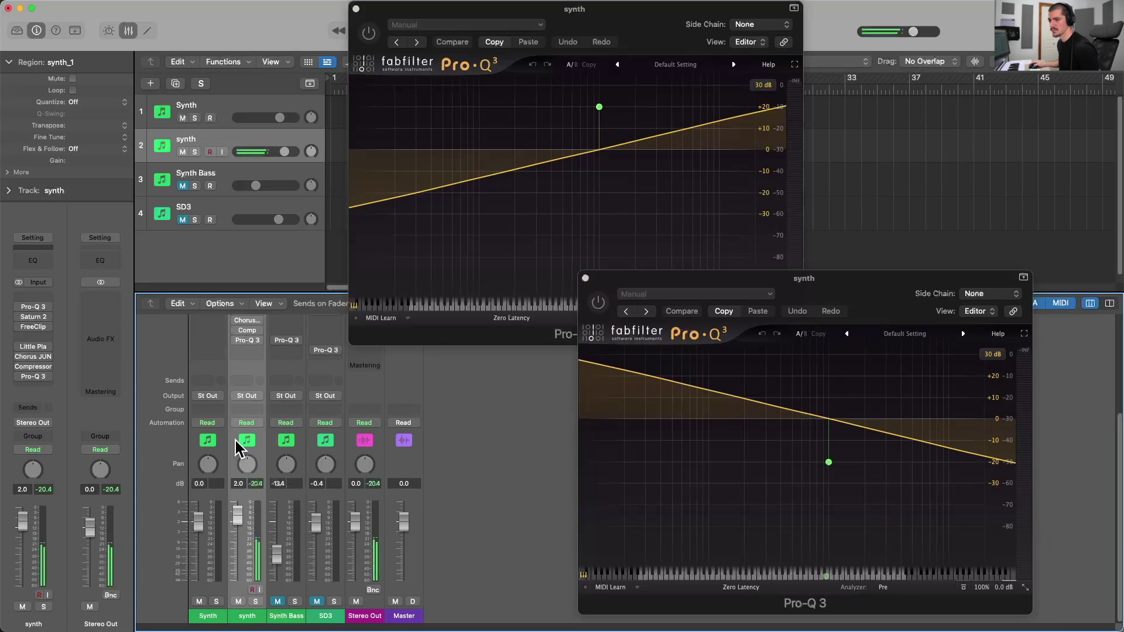
scroll(237, 403, up, 2)
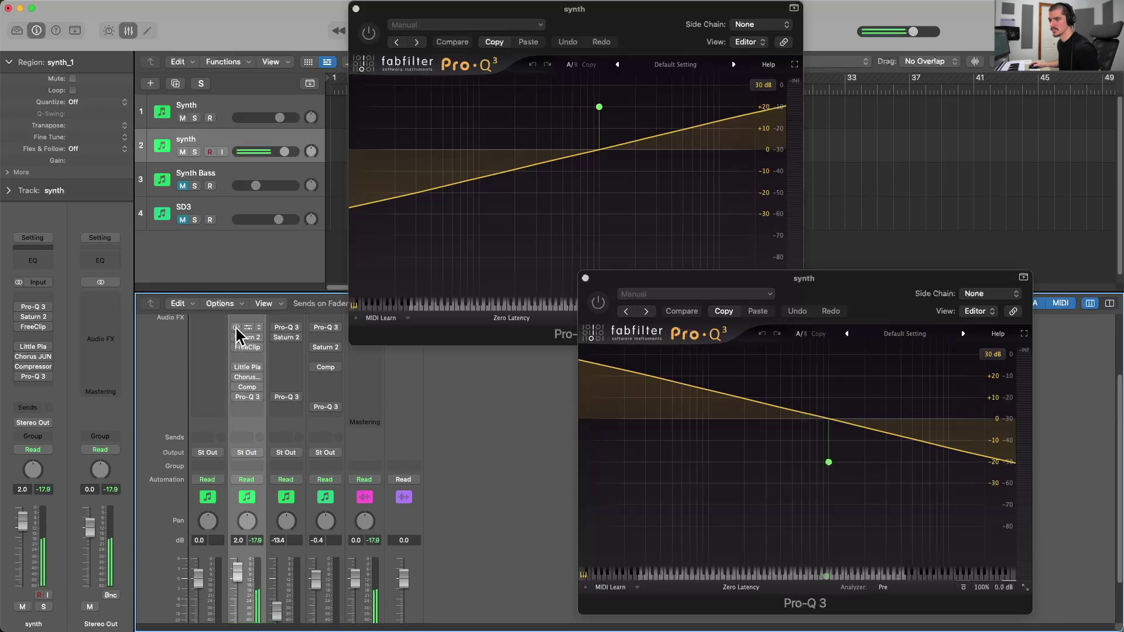
click(236, 329)
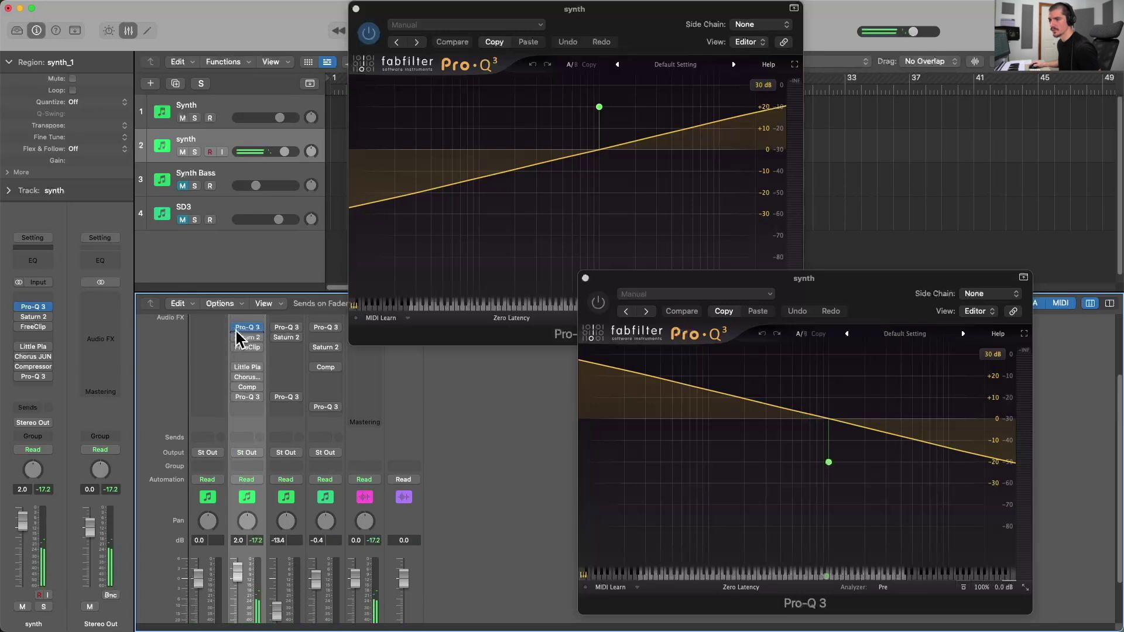
click(236, 397)
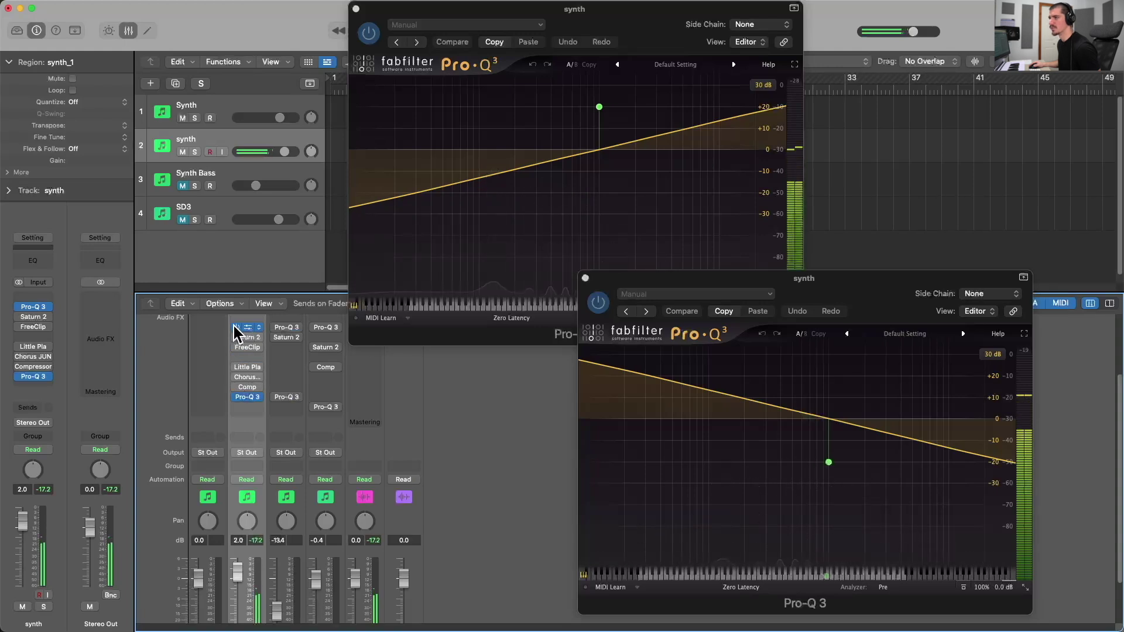
drag(575, 15, 573, 237)
drag(449, 88, 396, 85)
Rearrange the rising- and falling-tilt Pro-Q 3 windows so both curves stay visible.
scroll(416, 121, up, 2)
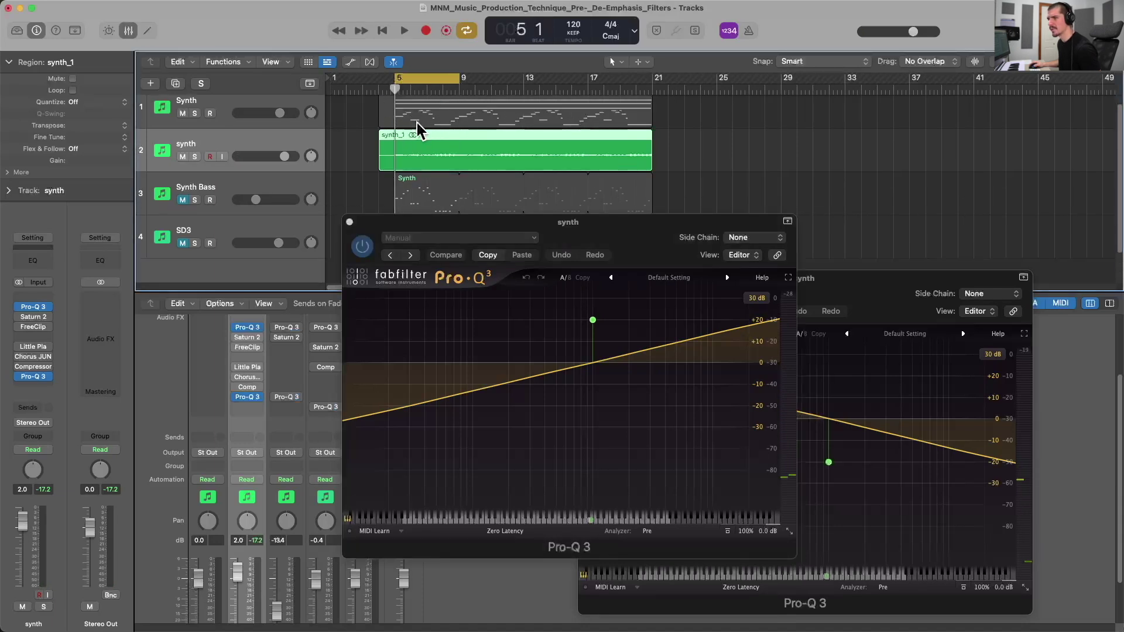
scroll(417, 123, down, 3)
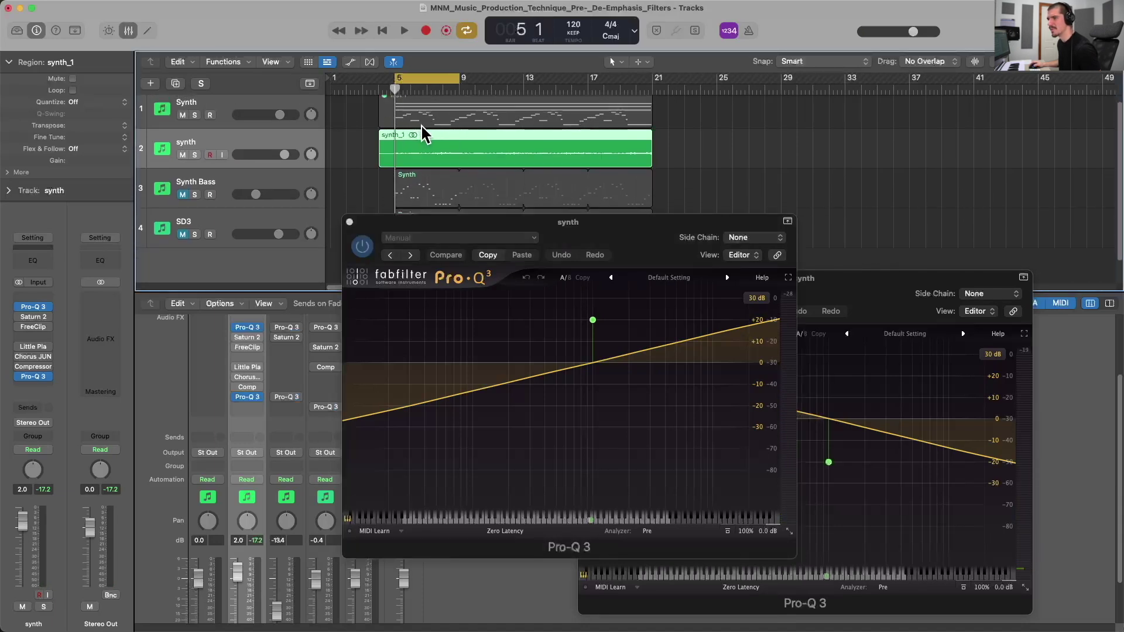
drag(582, 223, 621, 42)
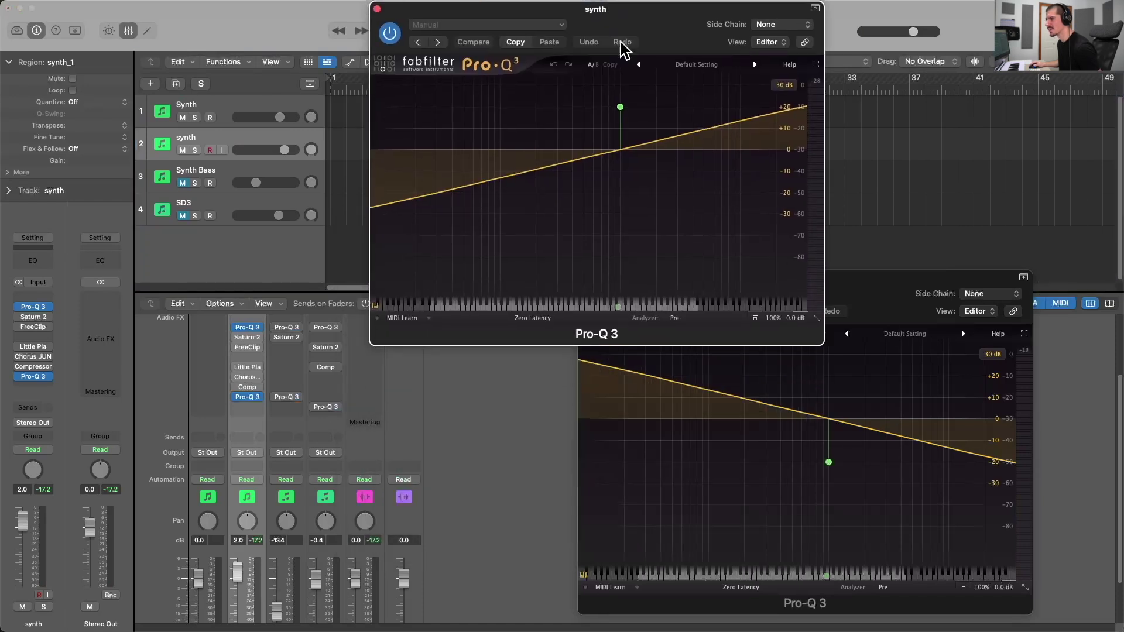
drag(877, 297, 890, 301)
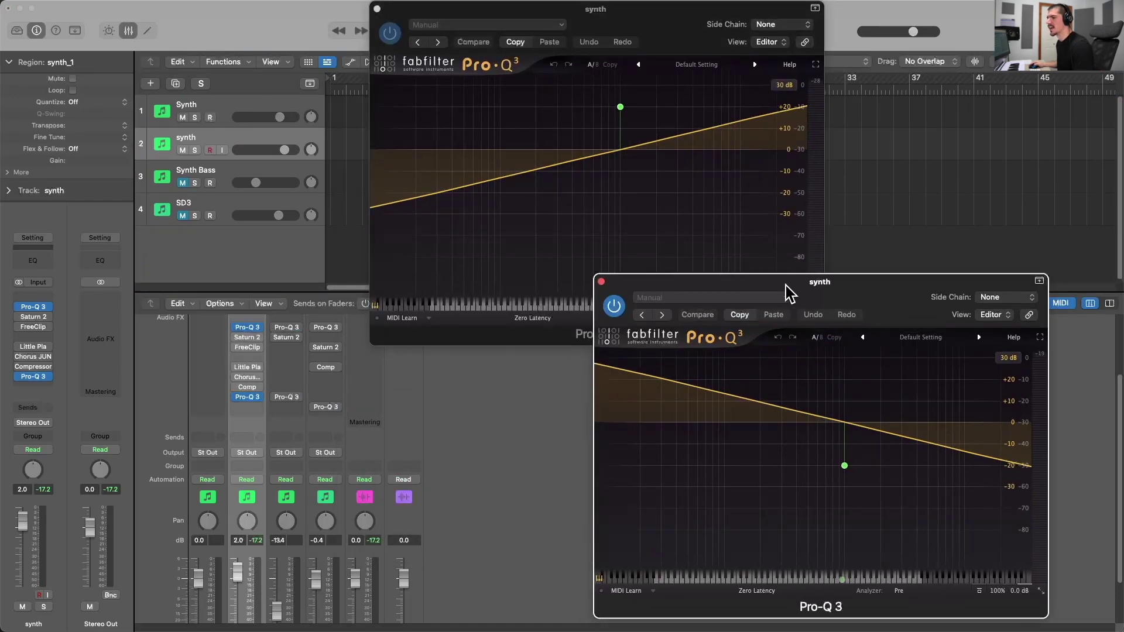
click(665, 29)
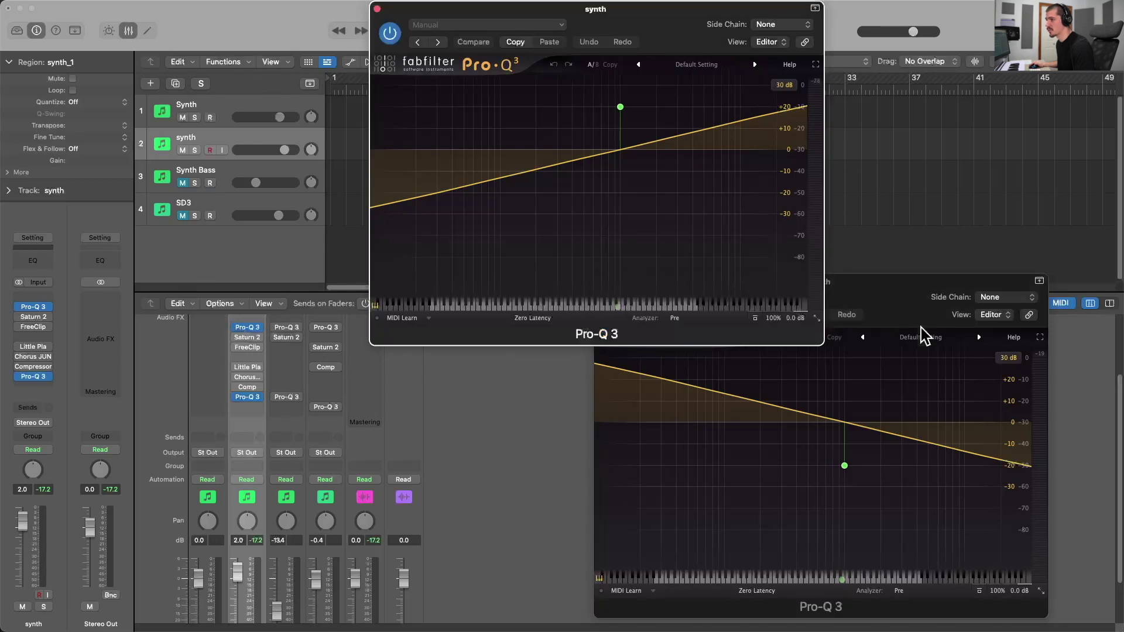
click(909, 317)
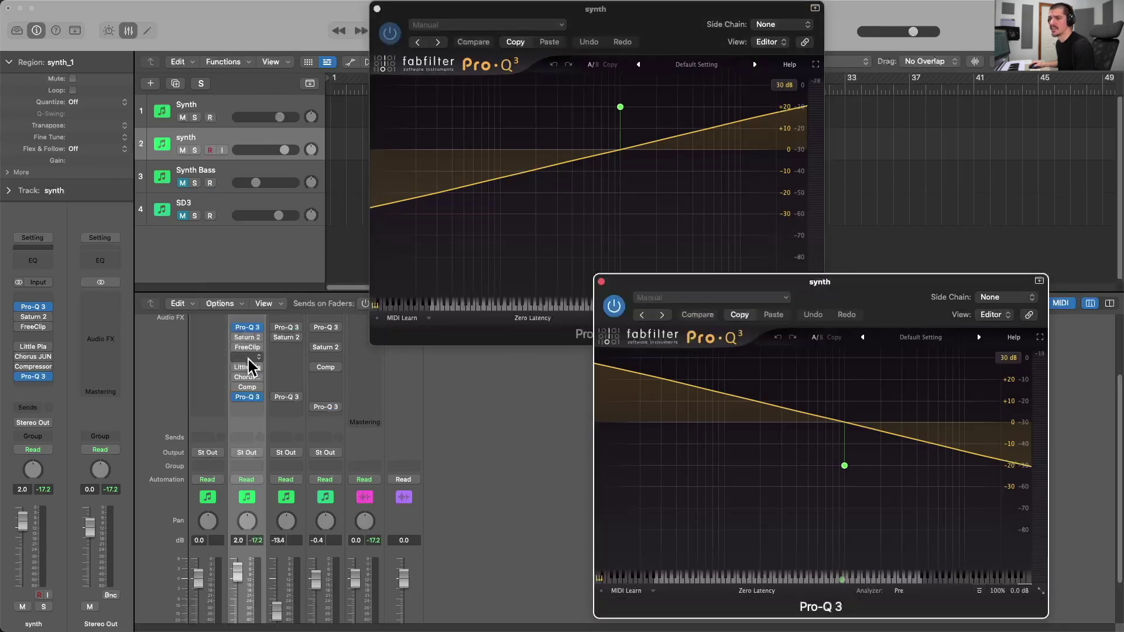
Compare the two tilt curves, enlarge the mixer to show the input row, and select the 1000 Hz band.
mouse_move(251, 388)
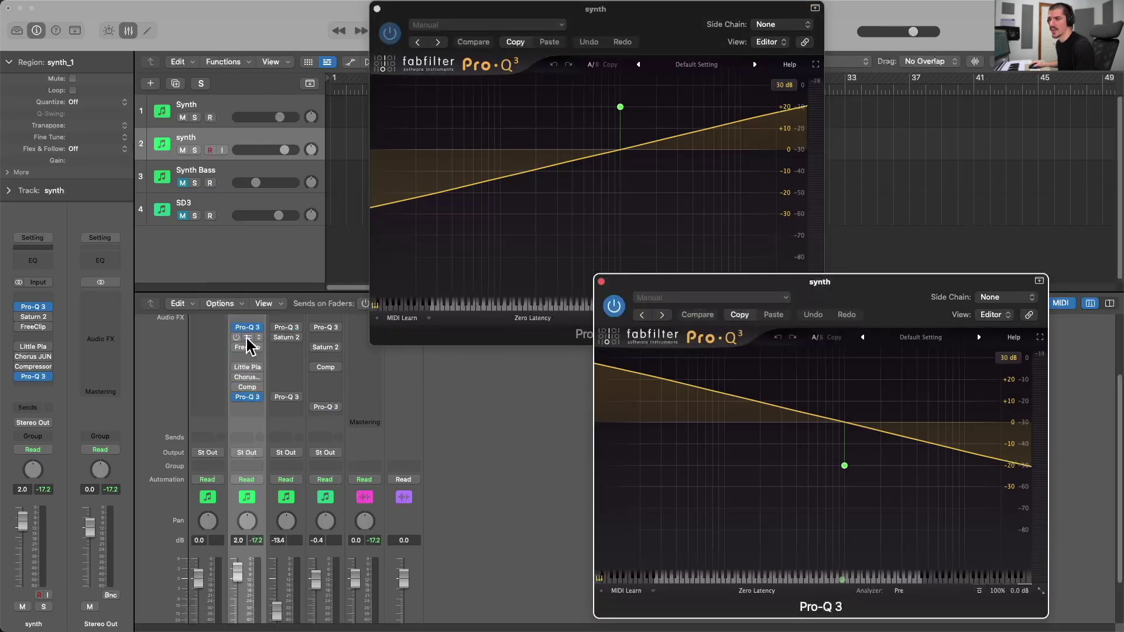
click(518, 22)
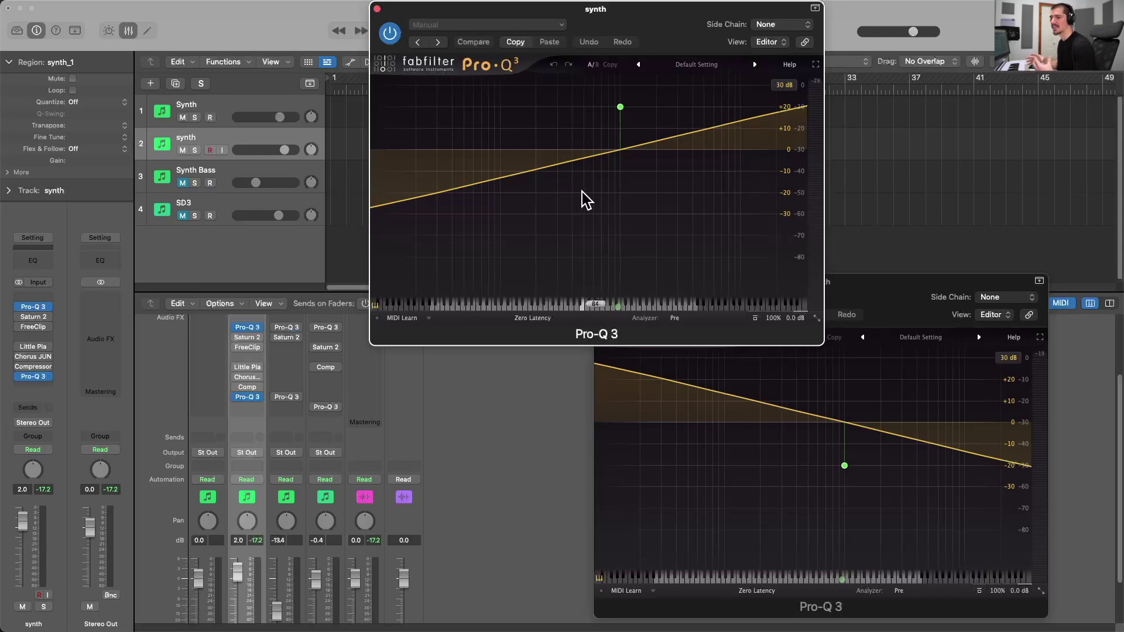
mouse_move(596, 148)
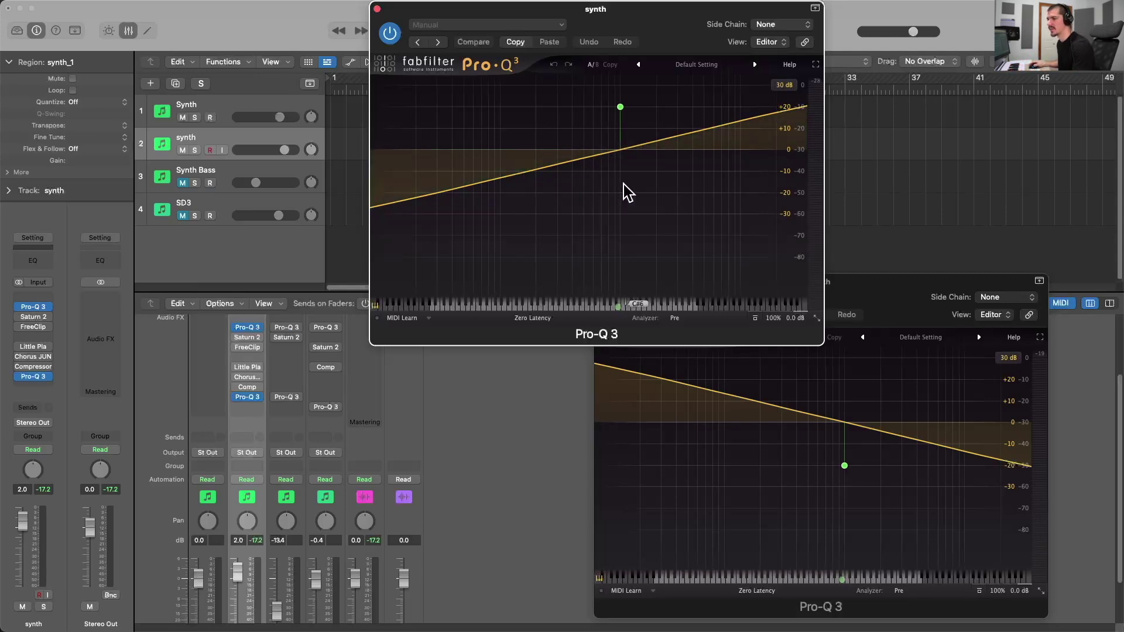
click(881, 283)
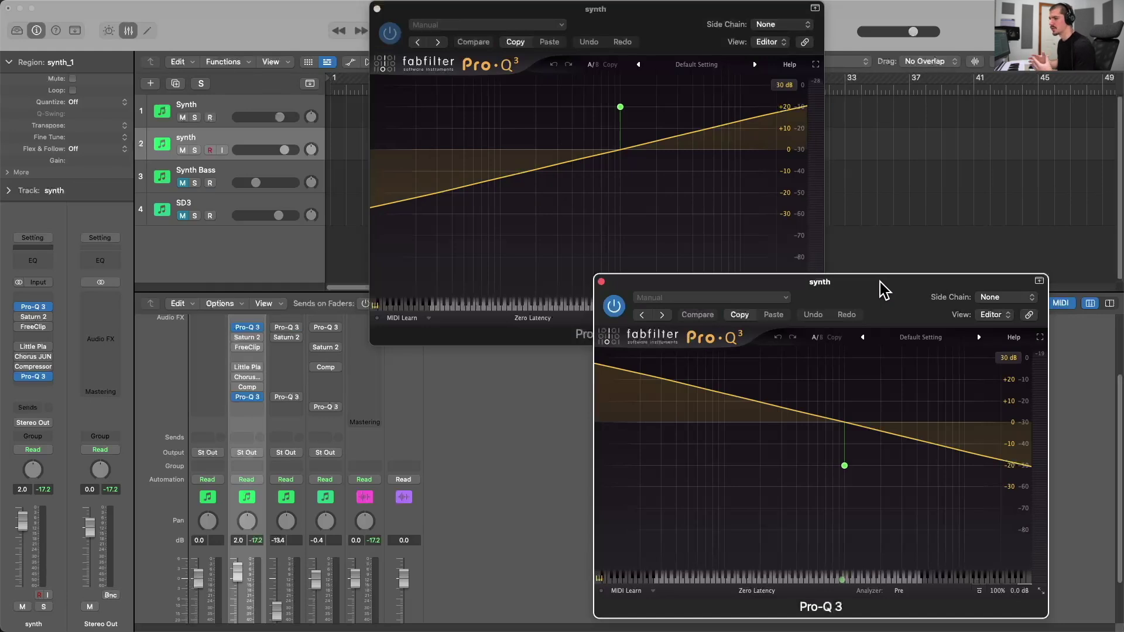
click(674, 26)
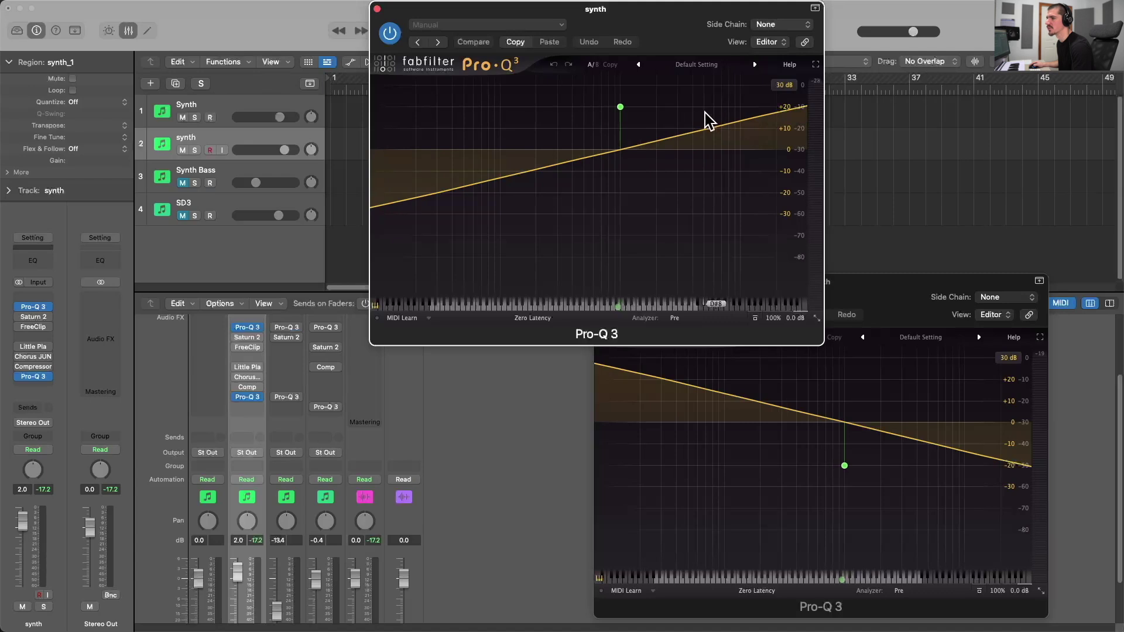
click(847, 286)
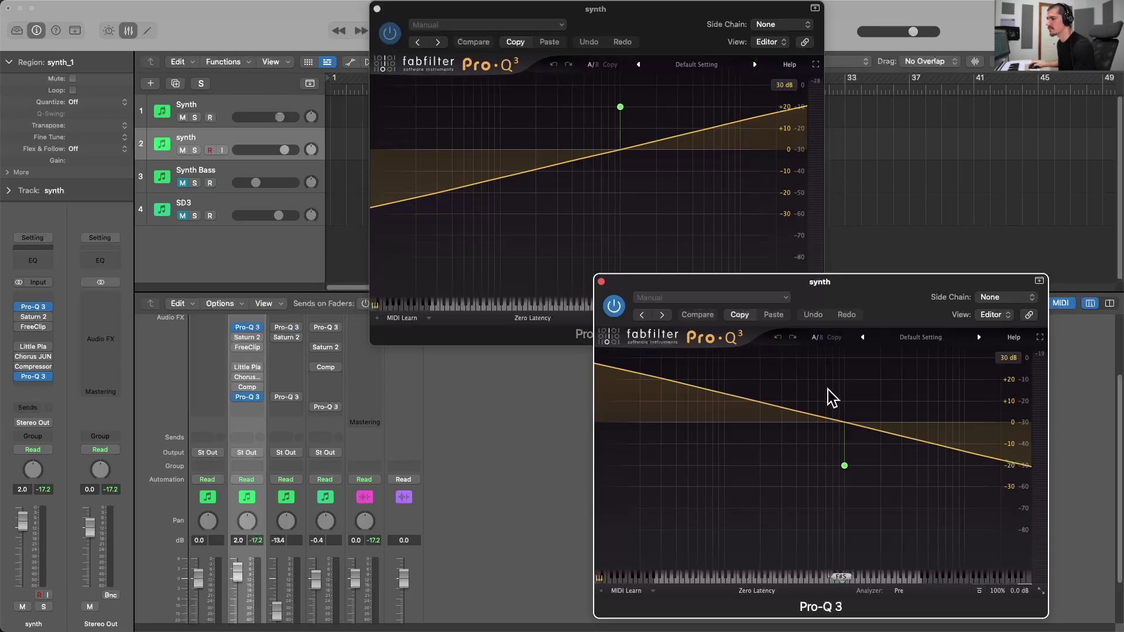
drag(807, 302, 772, 313)
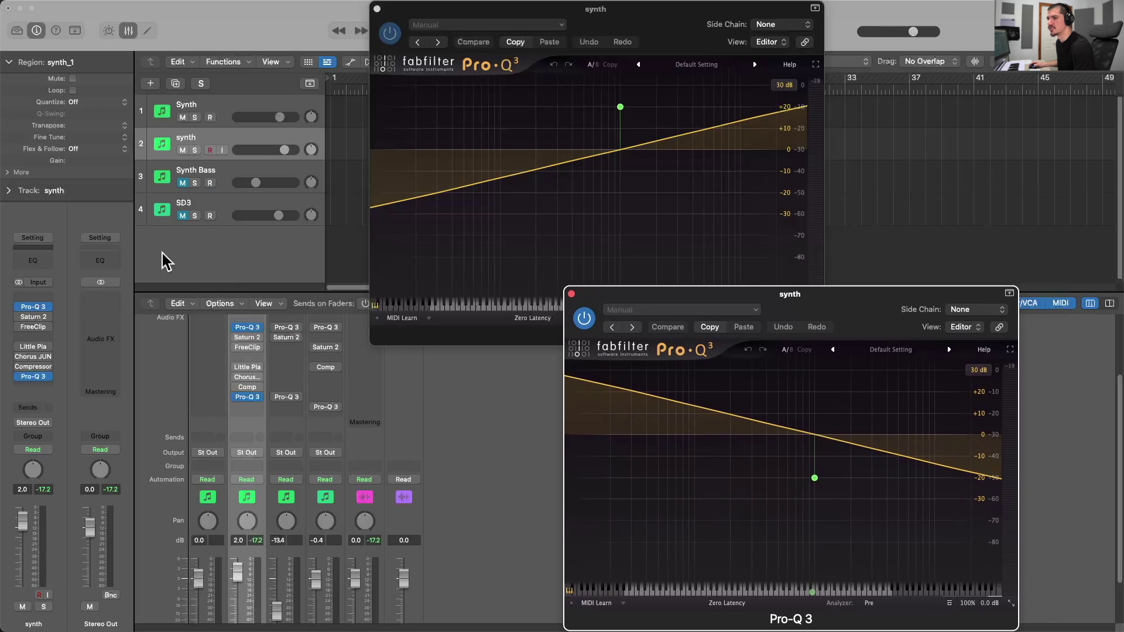
drag(183, 302, 186, 261)
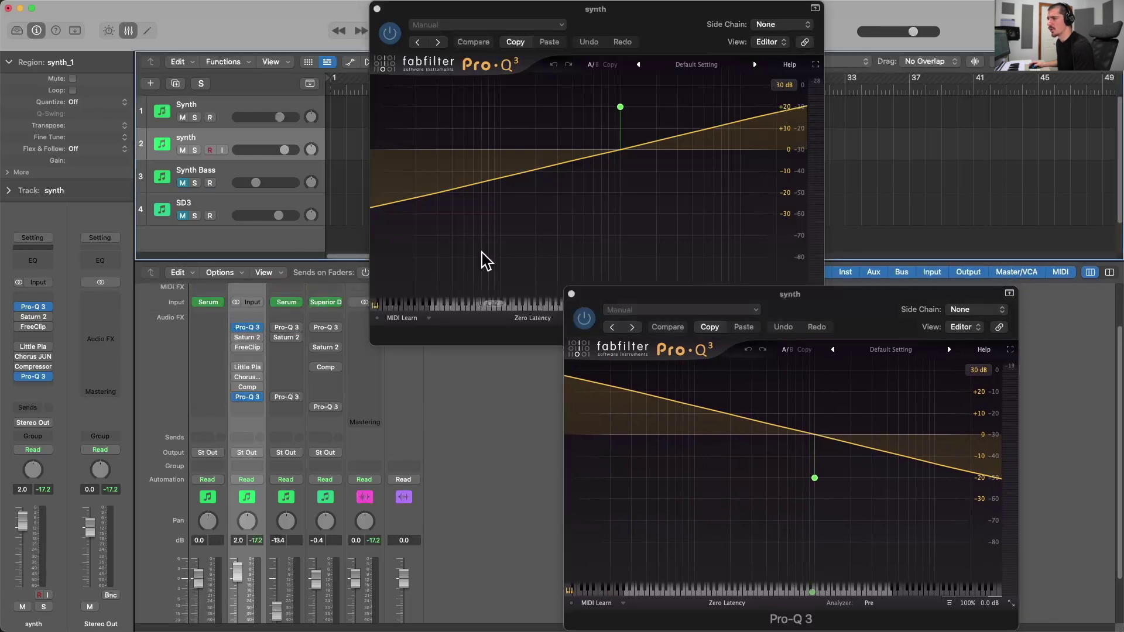
click(620, 107)
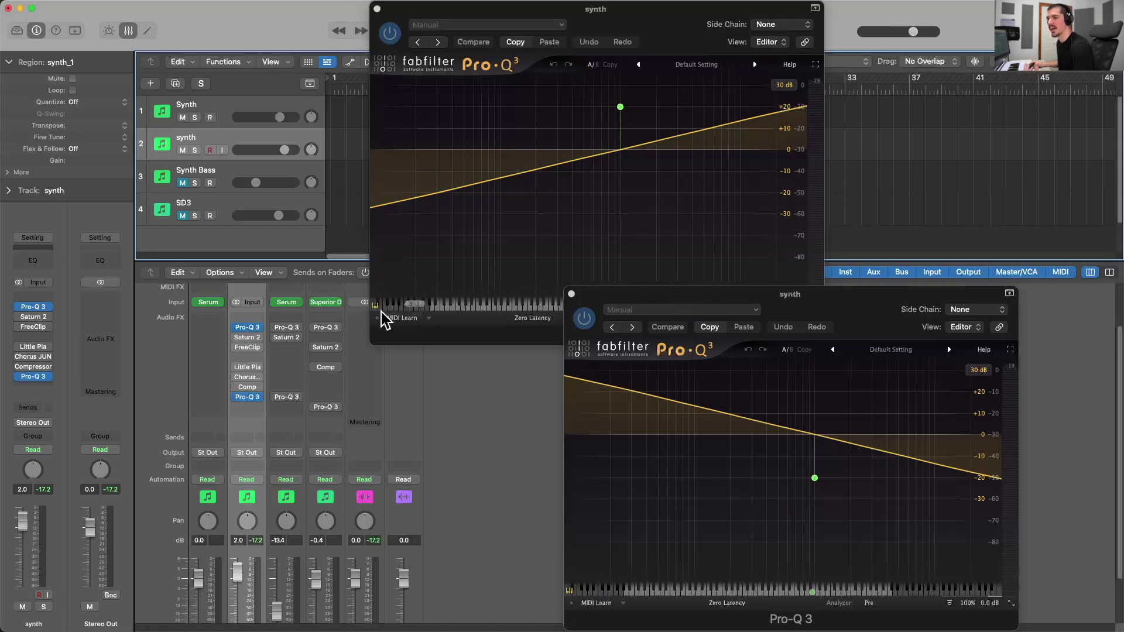
Bypass the tilt EQs, open Saturn 2 on the synth, and push its Warm Tape drive to 100%.
click(237, 327)
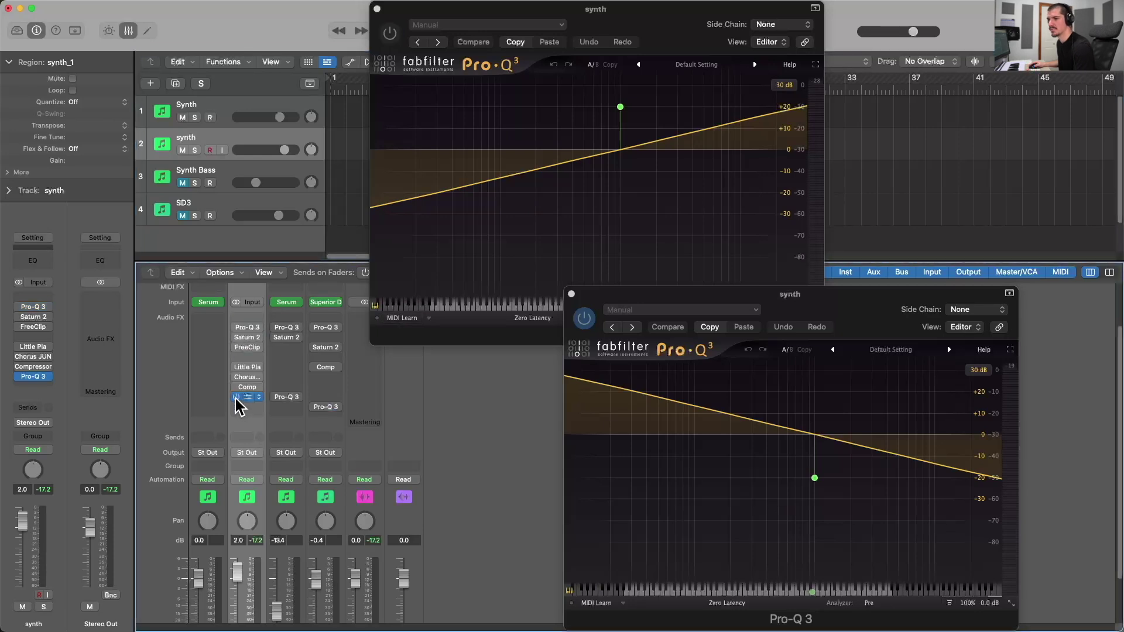
click(246, 338)
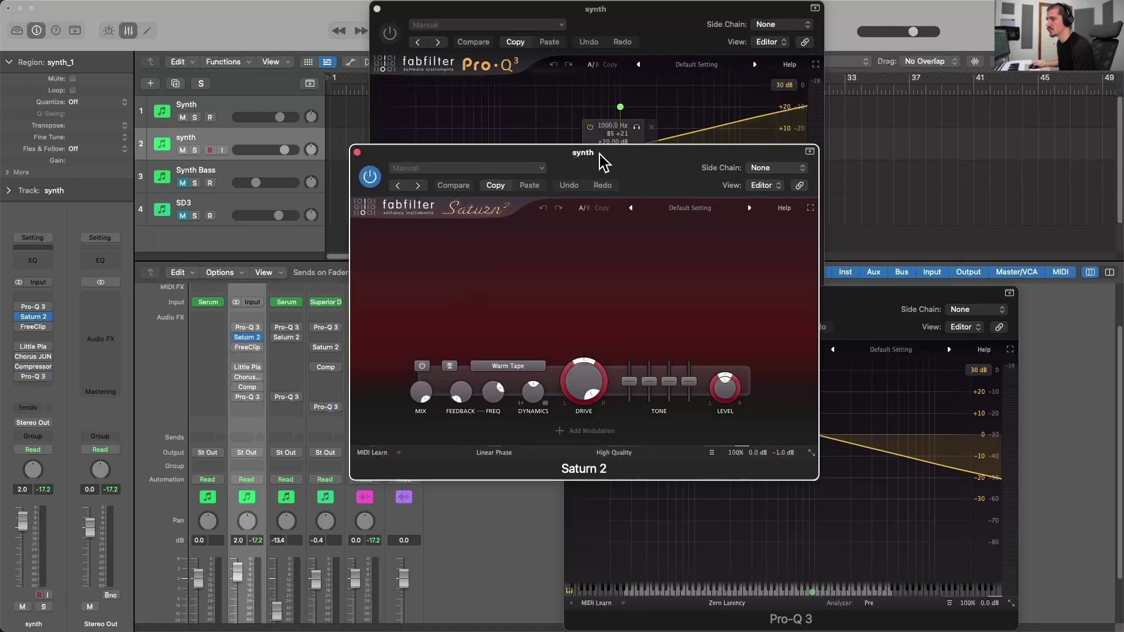
drag(603, 163, 668, 166)
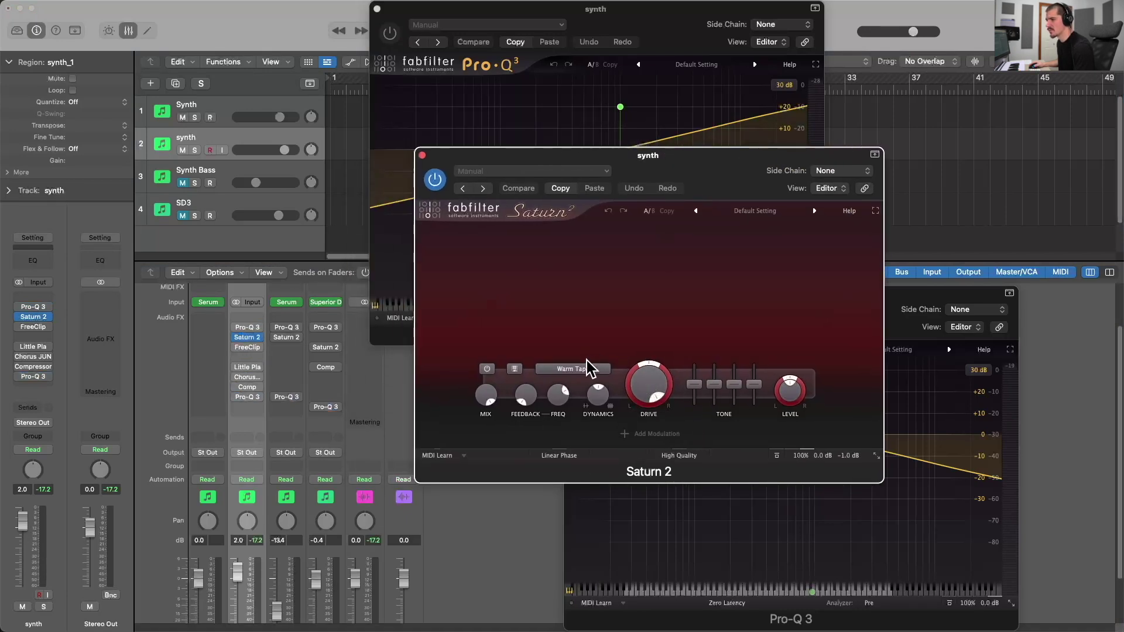
click(644, 386)
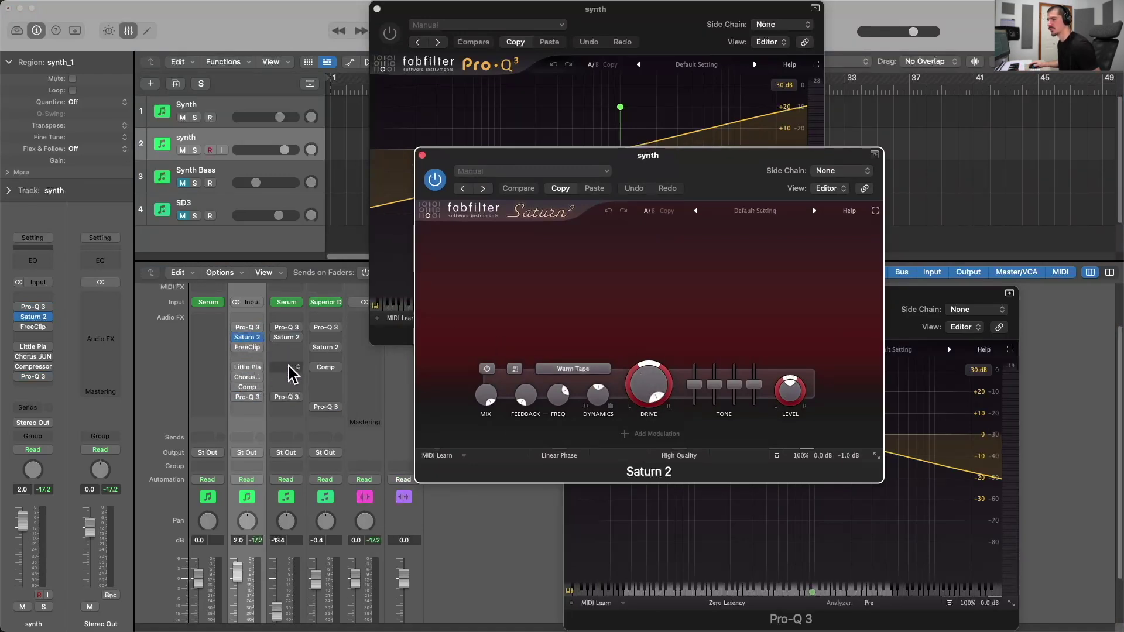
Arrange the Saturn 2 and Pro-Q 3 windows and play the synth through the saturation.
drag(482, 12, 488, 135)
click(834, 156)
key(space)
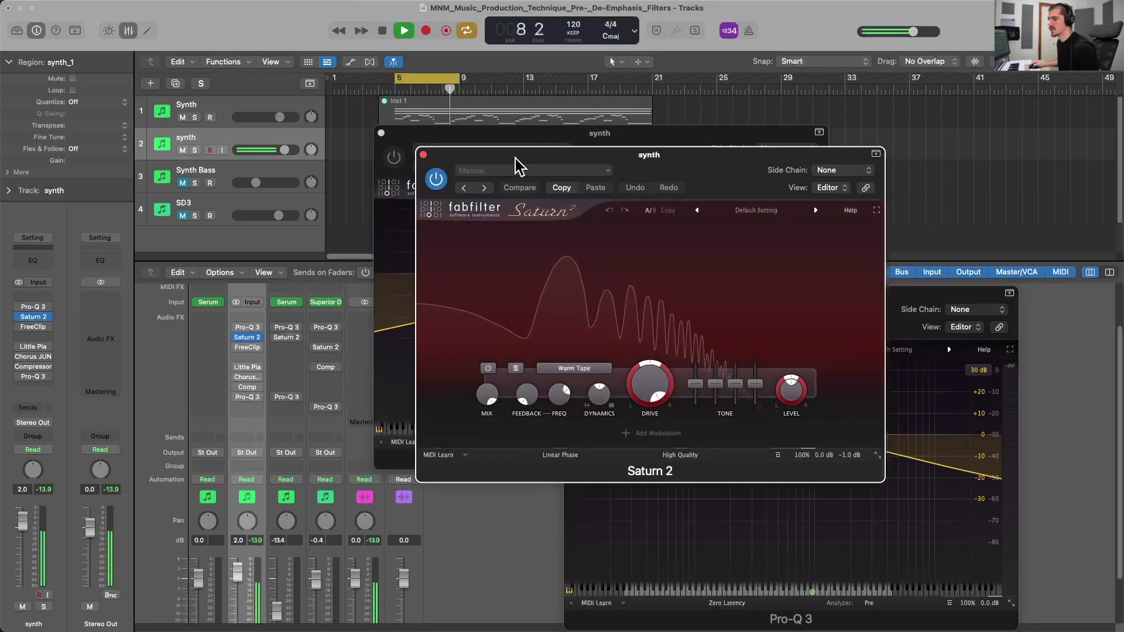
key(space)
drag(515, 157, 522, 163)
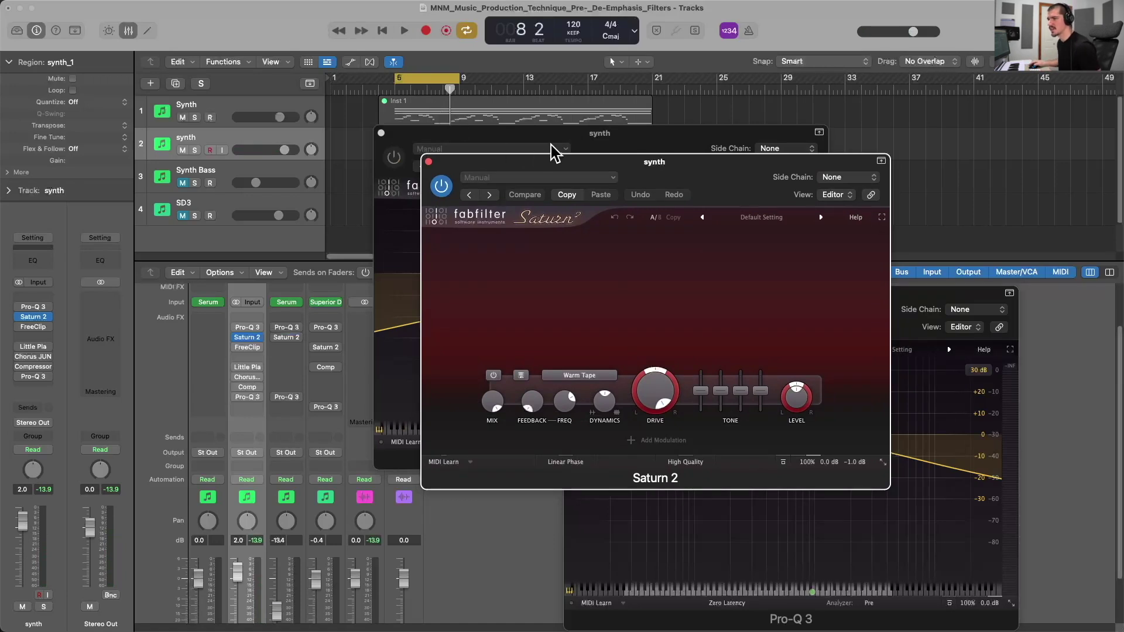
Bring up the first Pro-Q 3 on the synth and arrange it beside the Saturn 2 window.
mouse_move(239, 327)
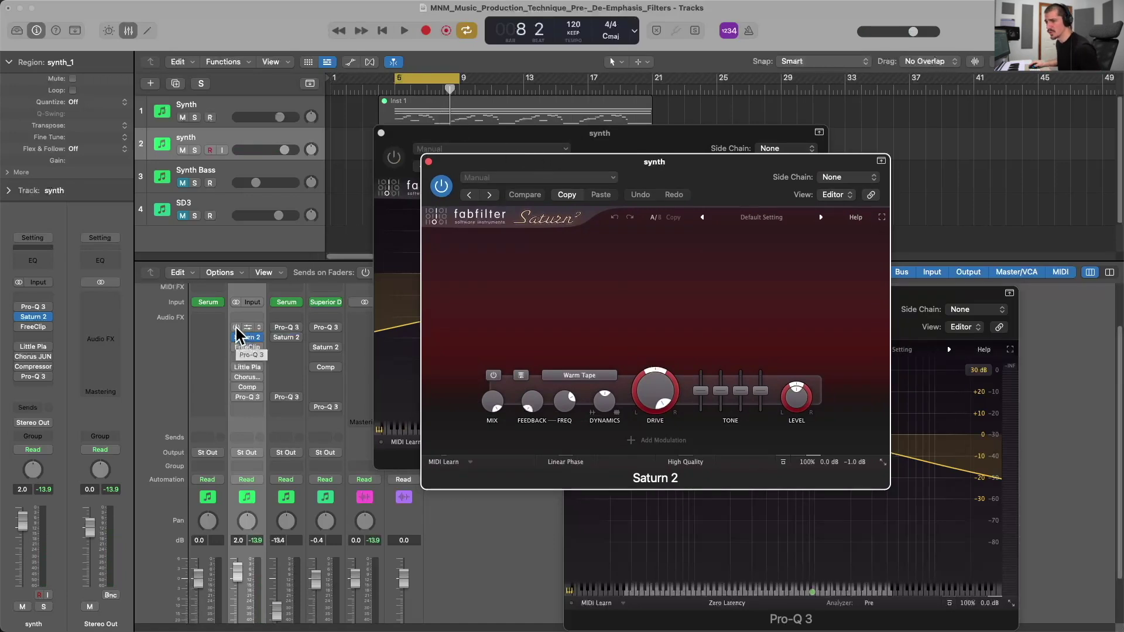
shift+click(238, 329)
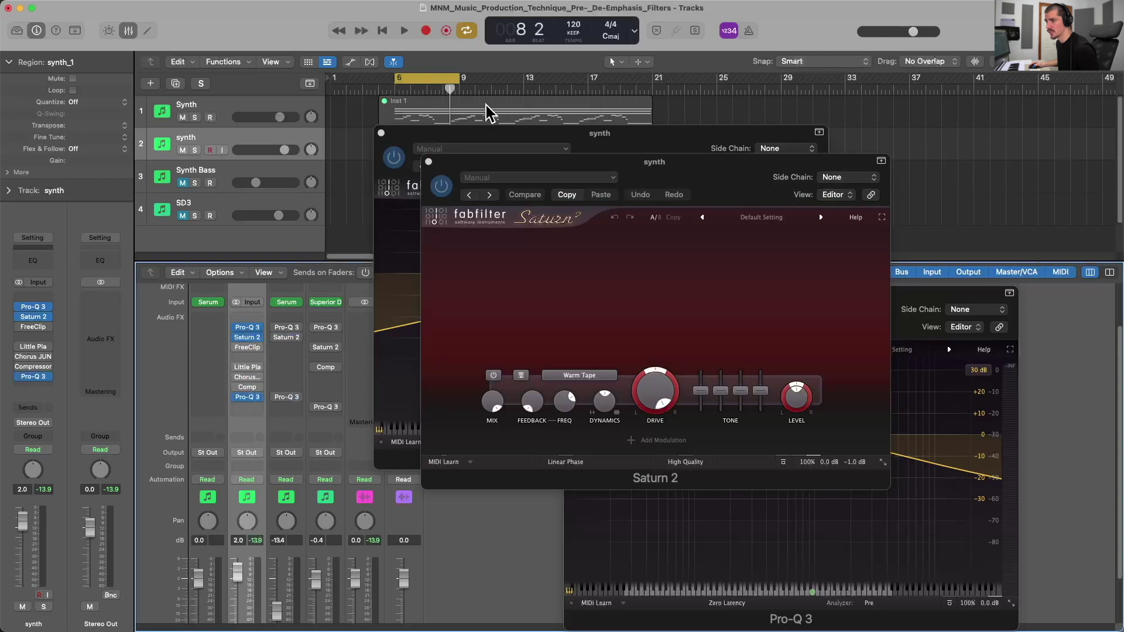
drag(544, 161, 527, 118)
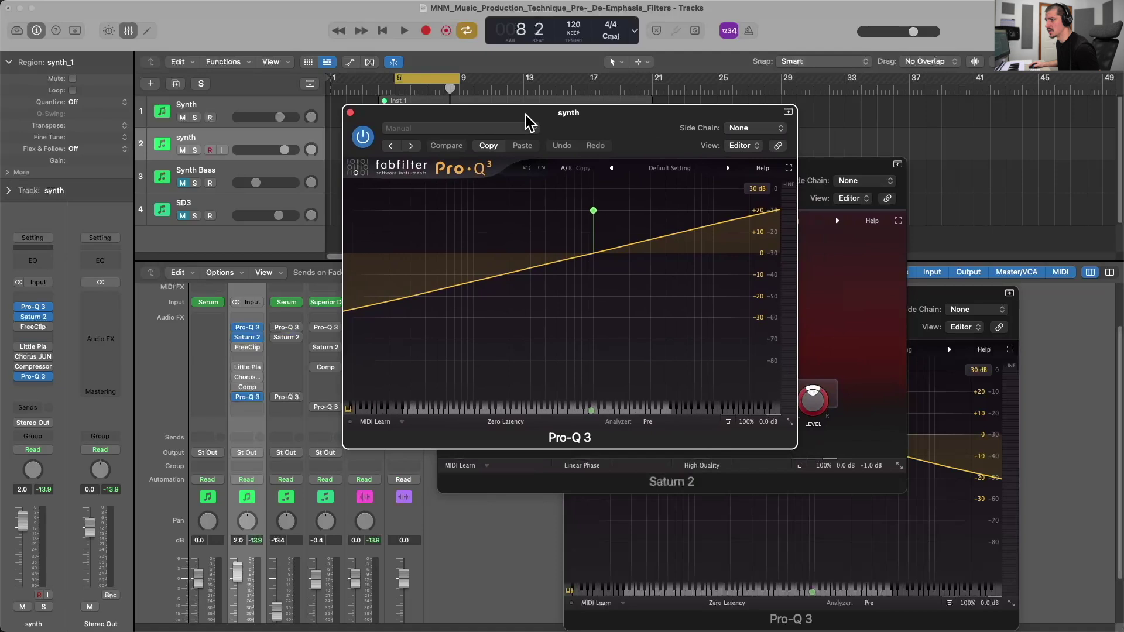
mouse_move(634, 261)
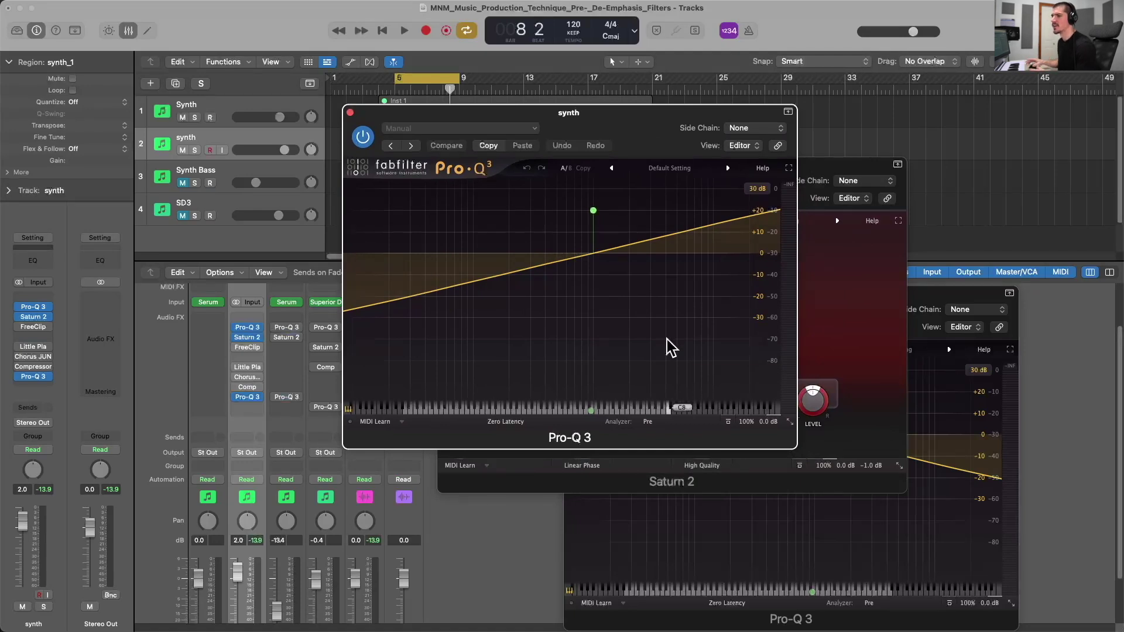
drag(599, 117, 597, 115)
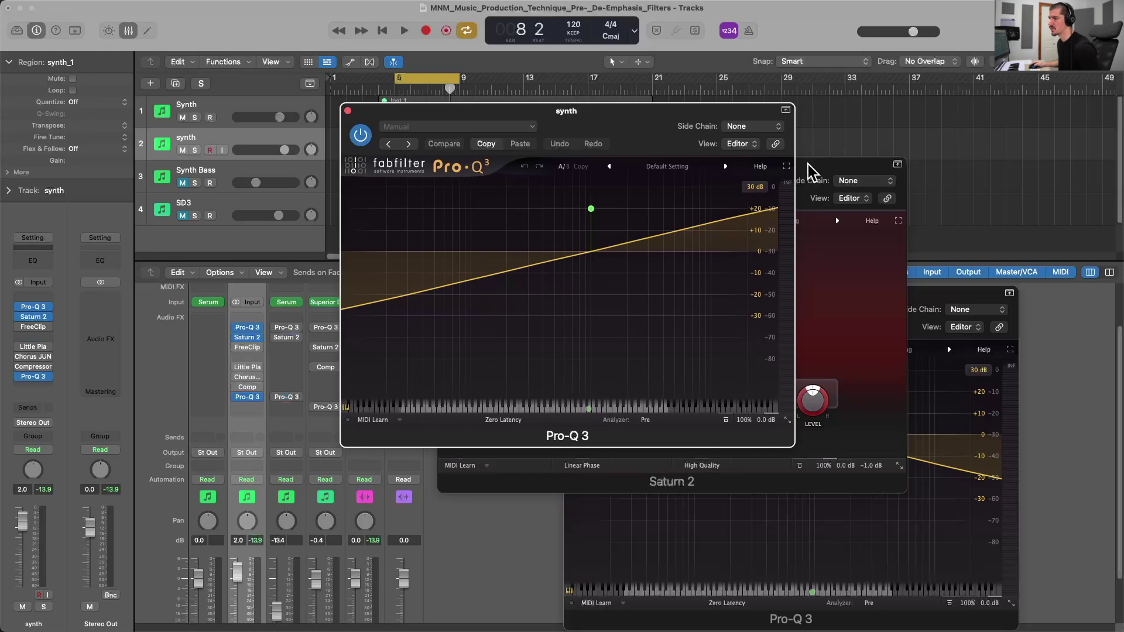
drag(812, 165, 820, 167)
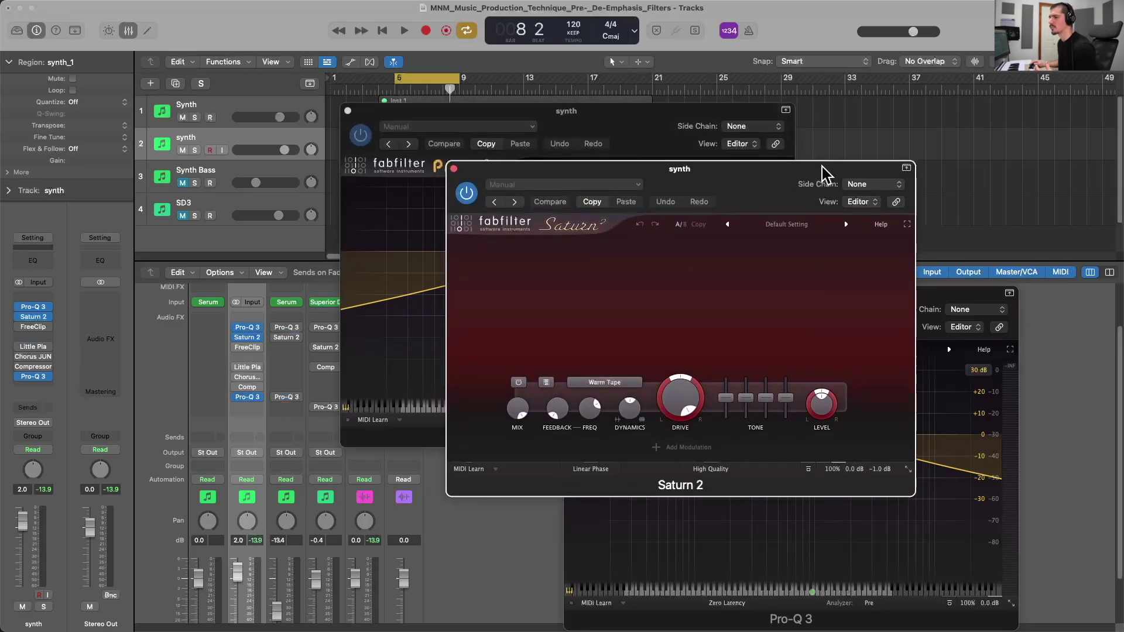
drag(803, 164, 793, 167)
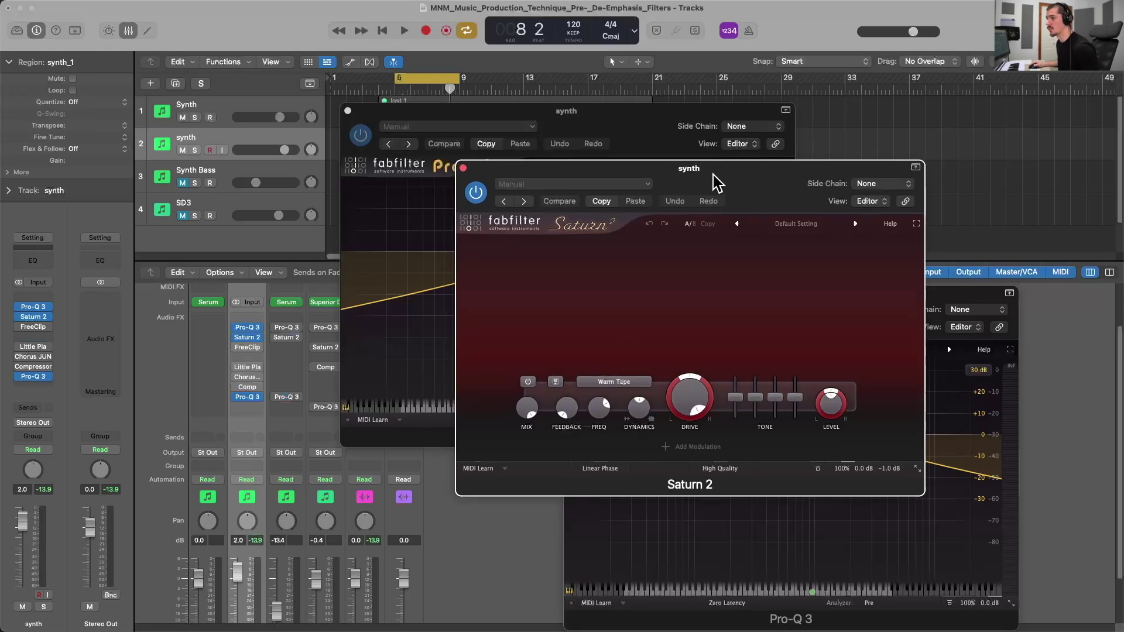
Play the synth with the pre-emphasis Pro-Q 3 bypassed, then re-enable it and replay from bar 5.
key(space)
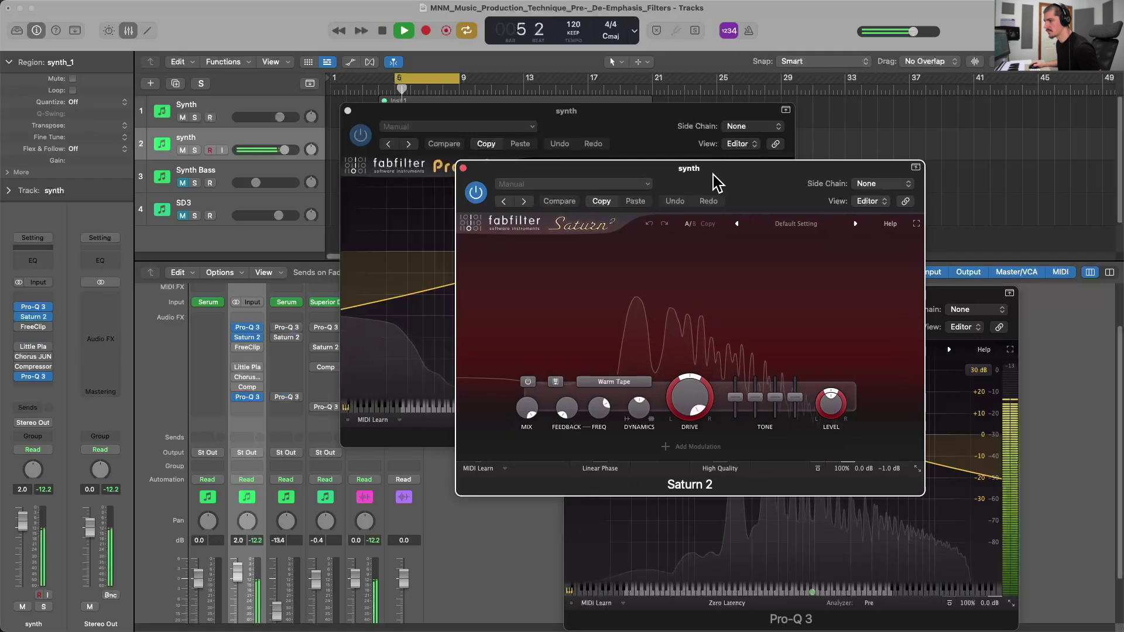
mouse_move(270, 336)
mouse_move(234, 327)
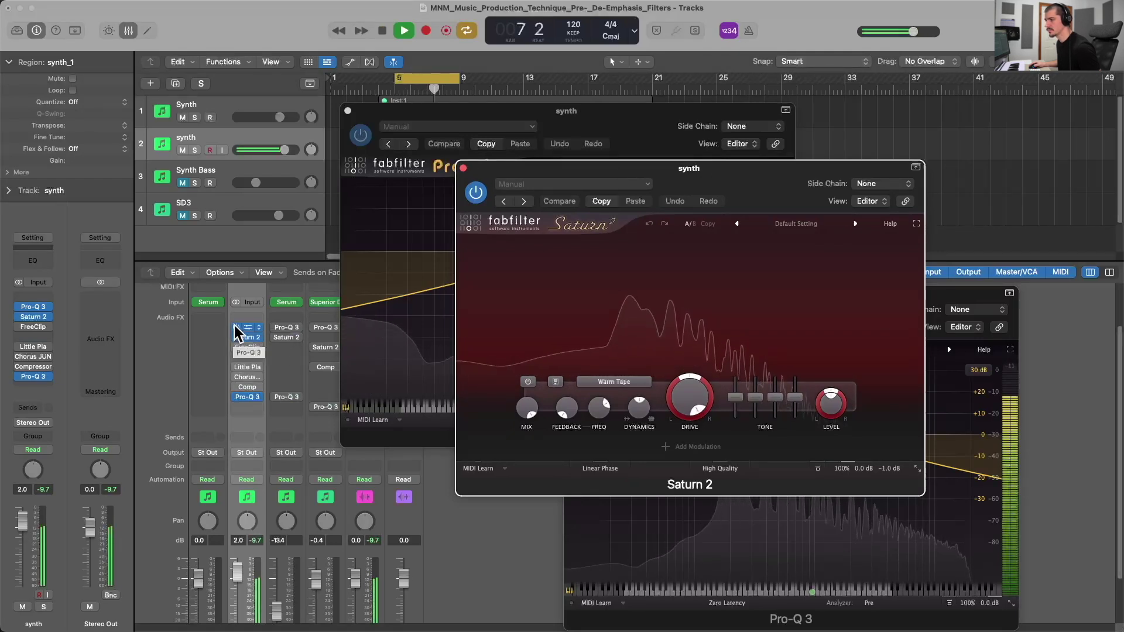
click(235, 327)
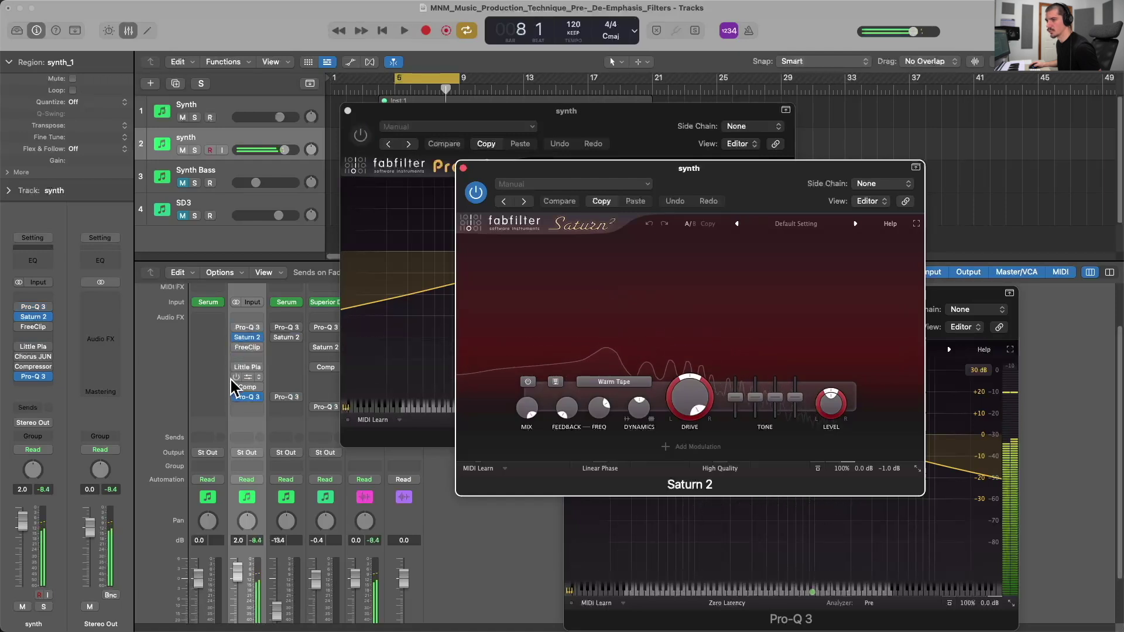
mouse_move(237, 402)
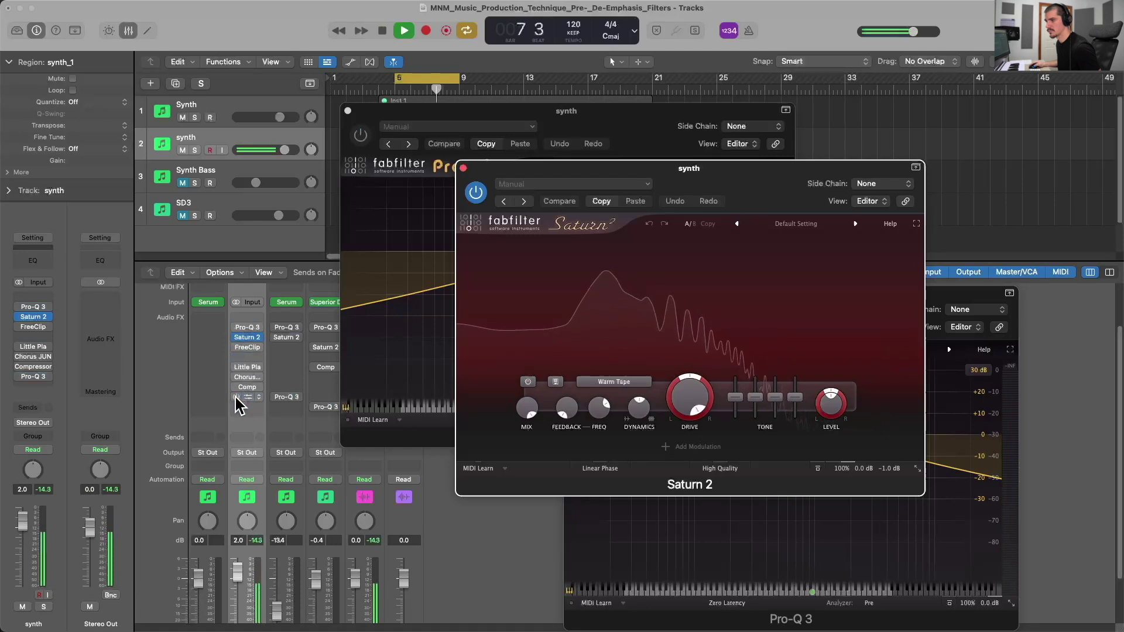
key(space)
click(237, 397)
click(236, 327)
key(space)
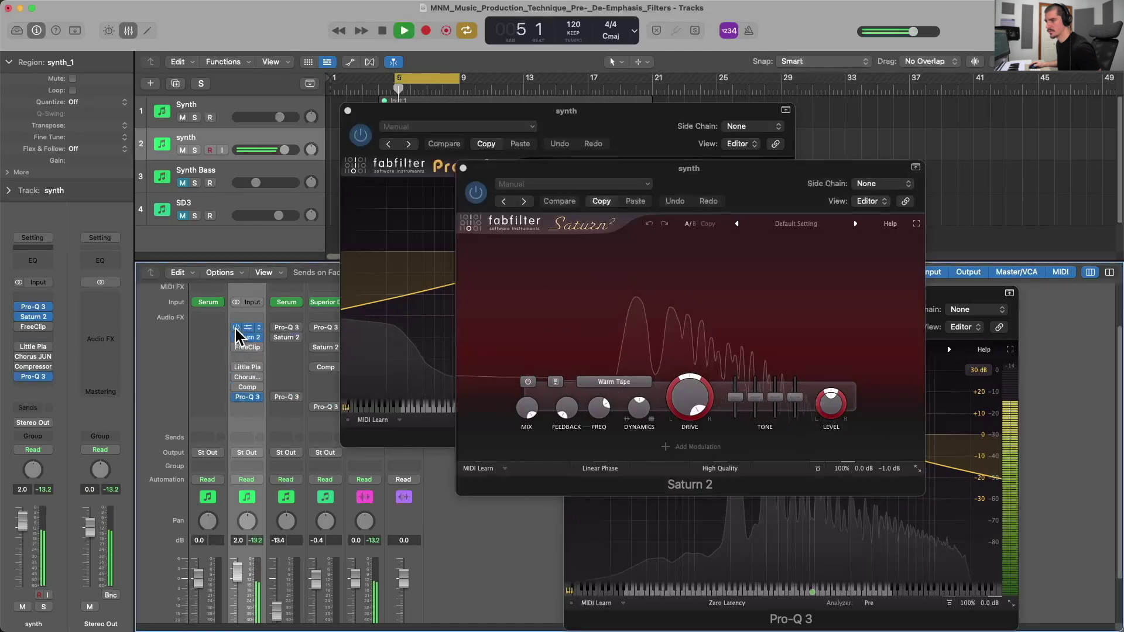
key(space)
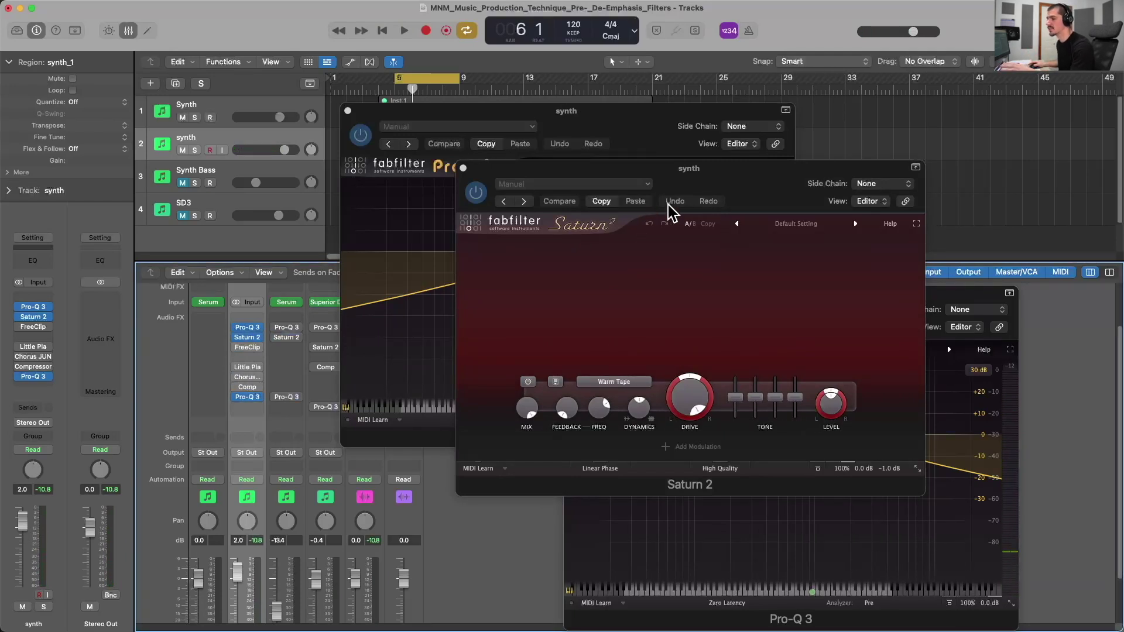
Move the Saturn 2 window up and left and bypass Saturn 2.
drag(666, 170, 686, 175)
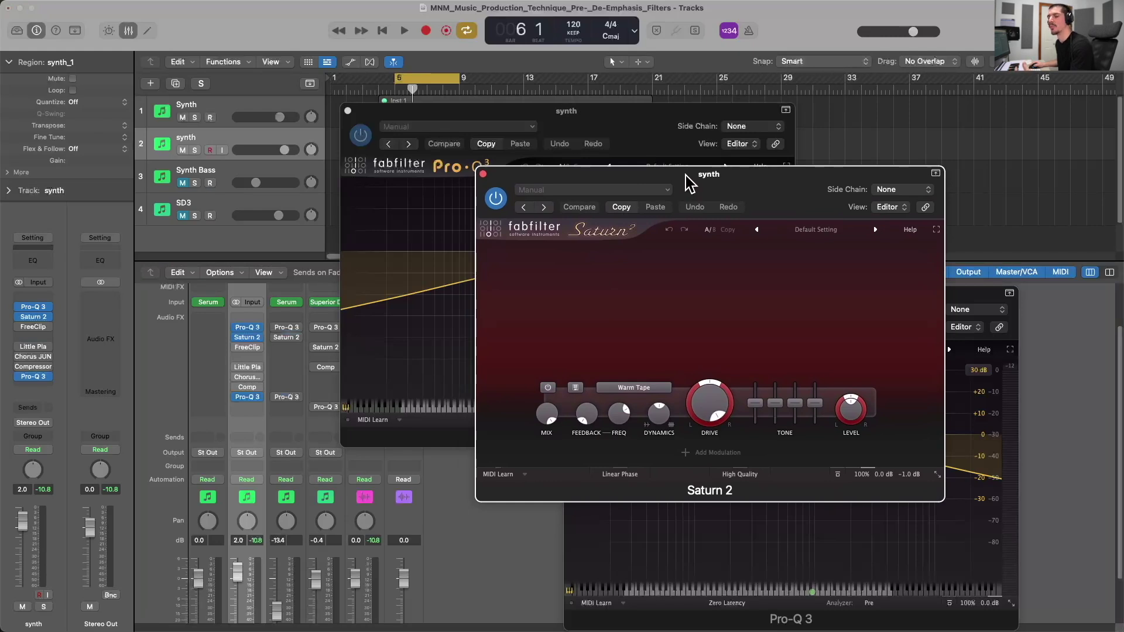
mouse_move(686, 175)
mouse_down()
mouse_move(665, 150)
mouse_move(670, 160)
mouse_up()
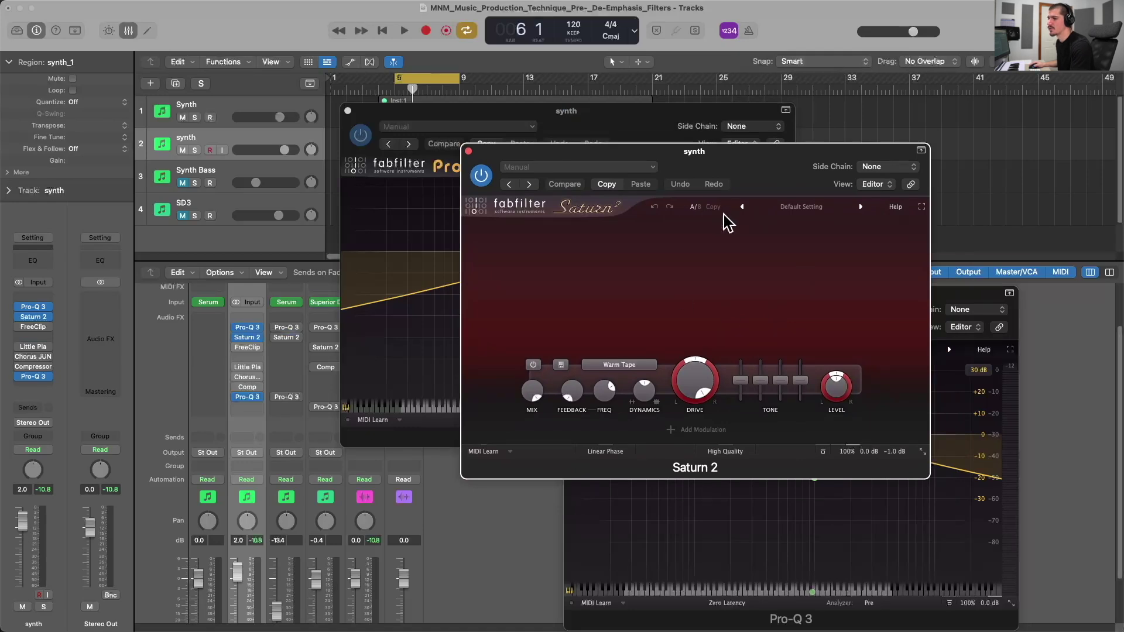
click(481, 175)
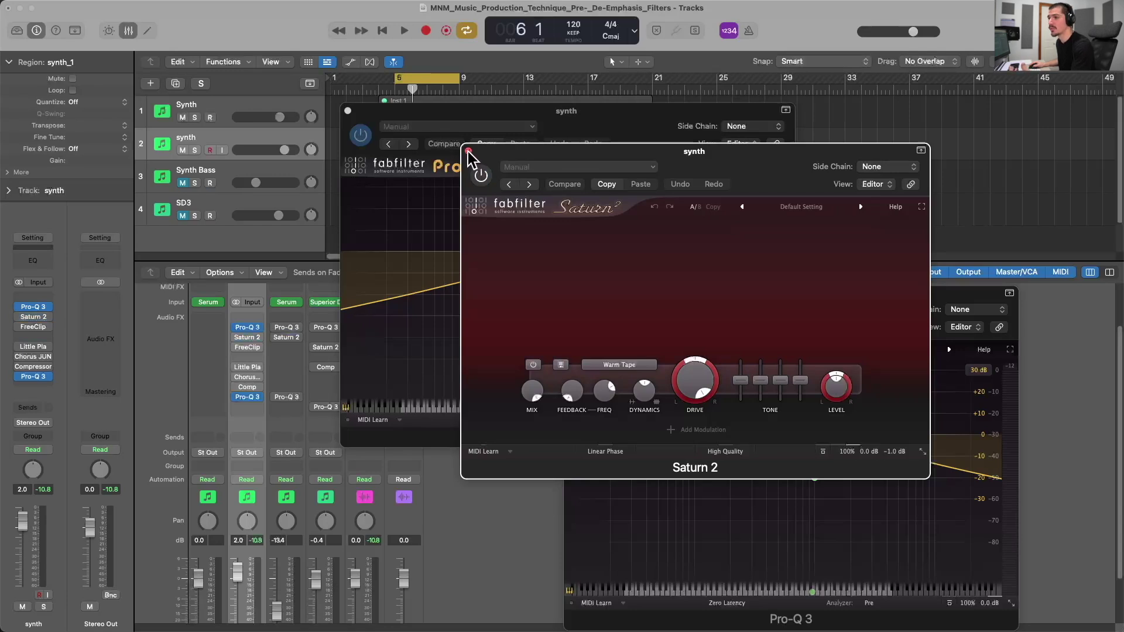
Close Saturn 2, enable FreeClip with Quintic soft clipping at 0.0 dB gain, and play the synth.
click(468, 151)
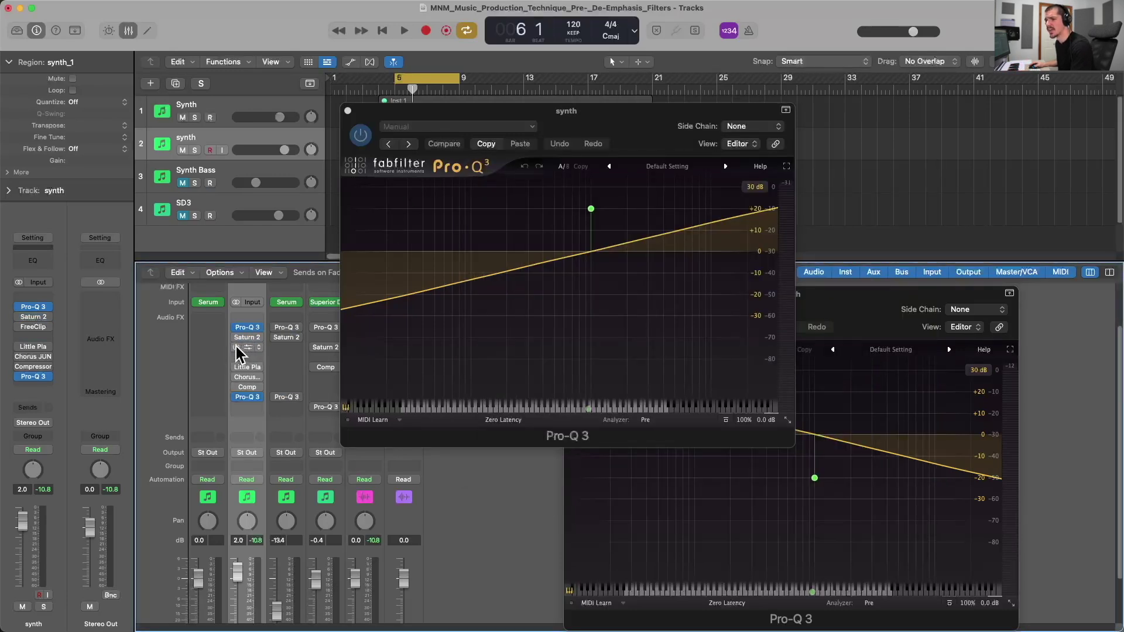
click(236, 347)
click(247, 347)
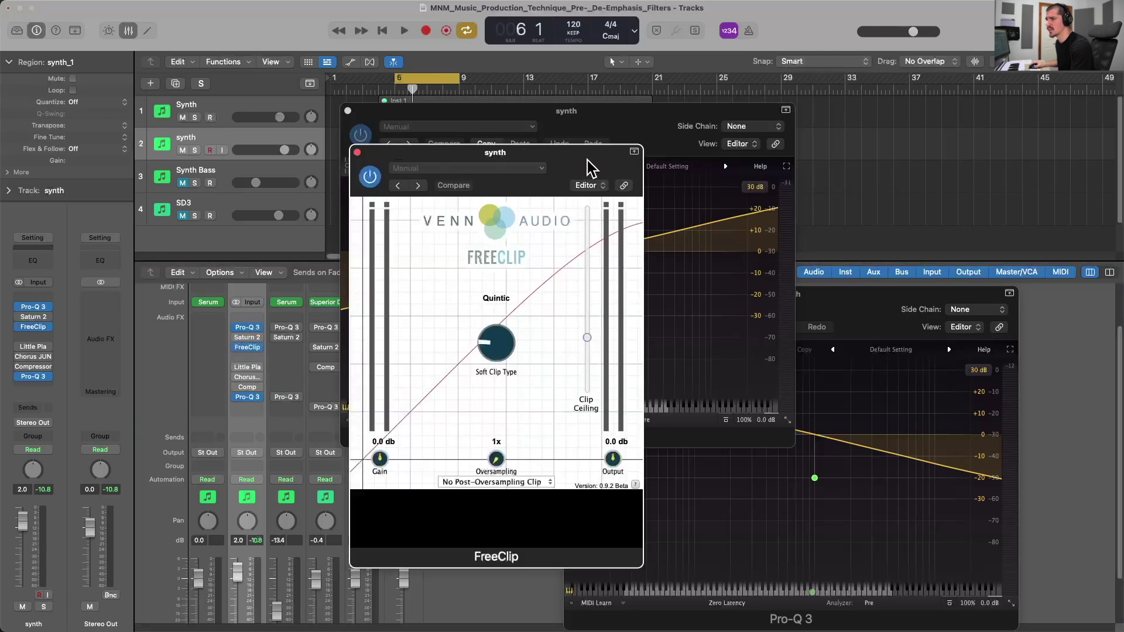
drag(588, 160, 735, 143)
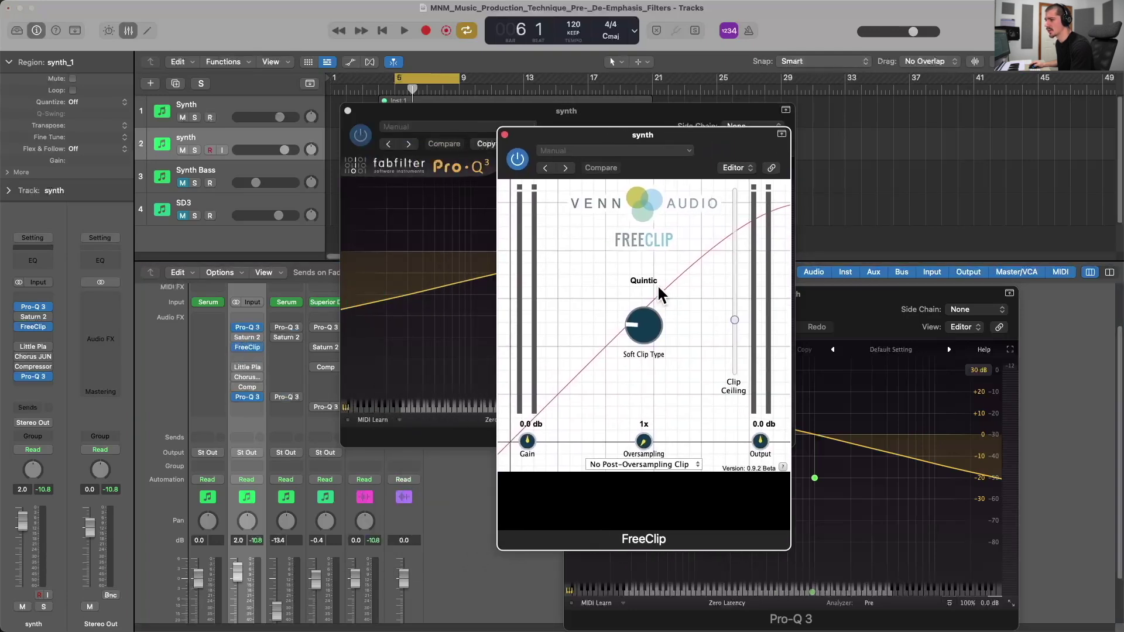
mouse_move(646, 328)
mouse_down()
mouse_move(650, 365)
mouse_move(660, 205)
mouse_move(654, 337)
mouse_move(655, 322)
mouse_up()
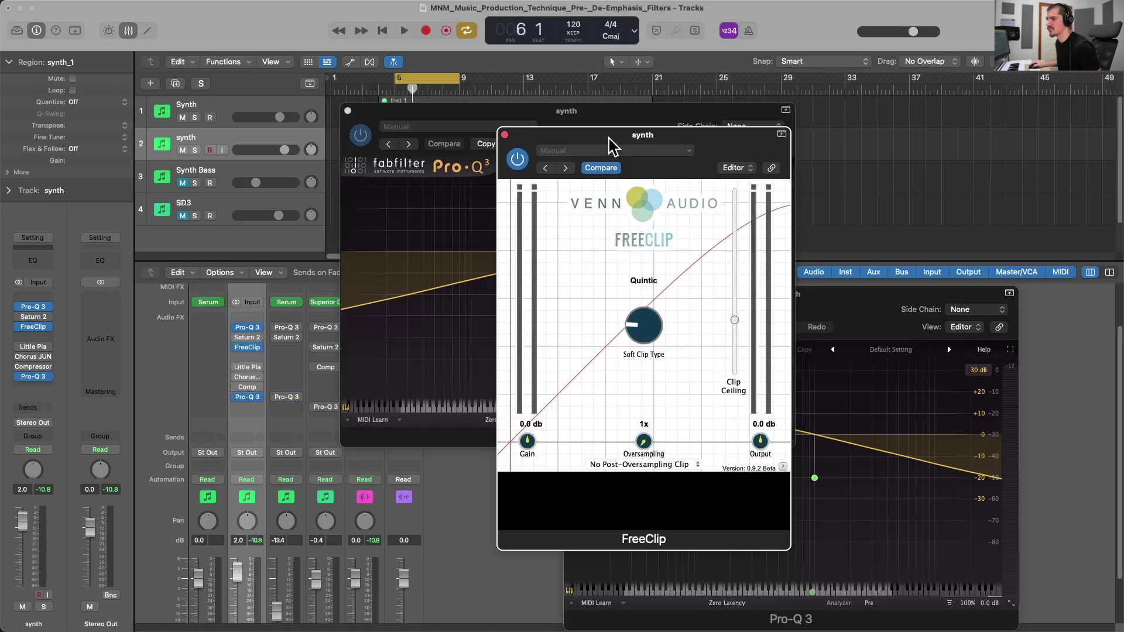
drag(608, 138, 616, 135)
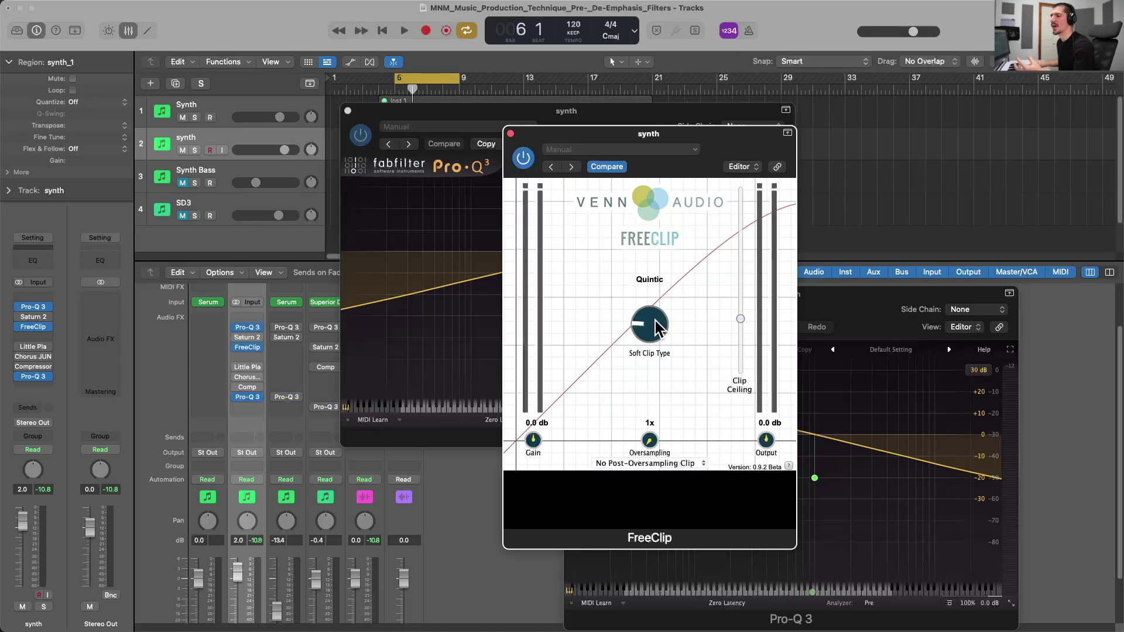
drag(592, 136, 598, 135)
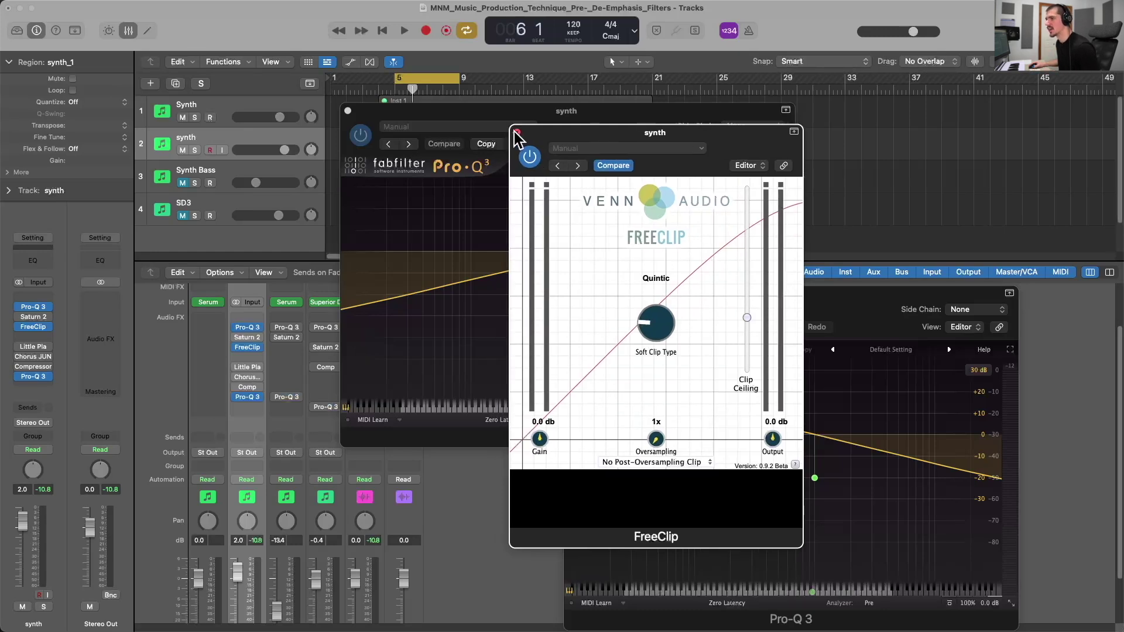
key(space)
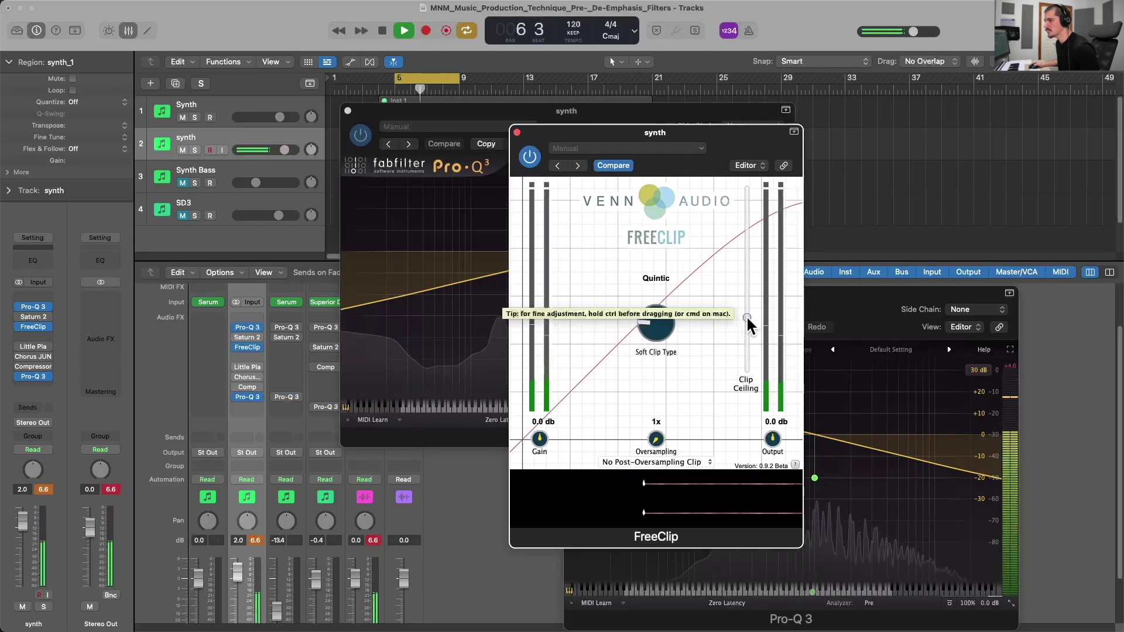
Lower FreeClip's clip ceiling to about -32.9 dB, replay from bar 5, then raise it to -31.3 dB.
mouse_move(748, 319)
drag(748, 319, 746, 338)
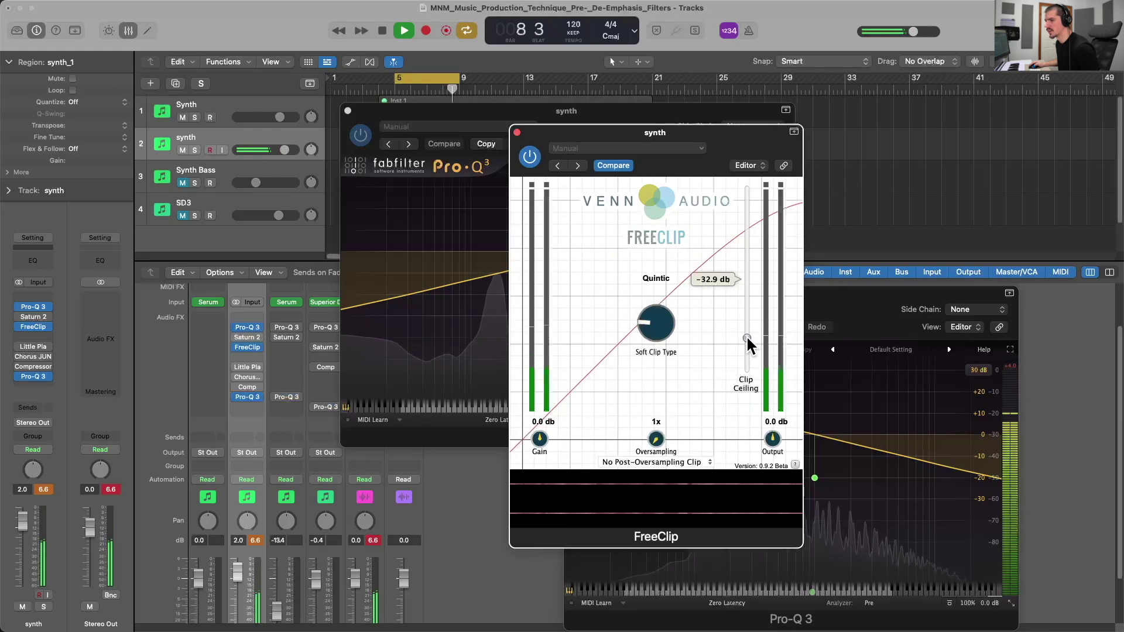
mouse_move(235, 329)
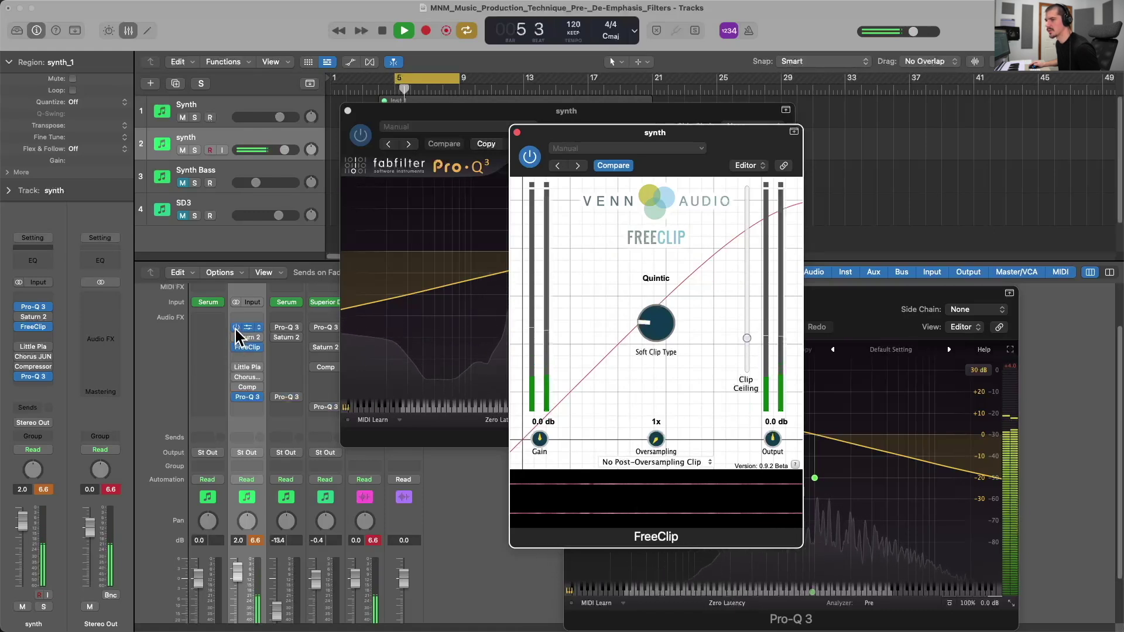
key(space)
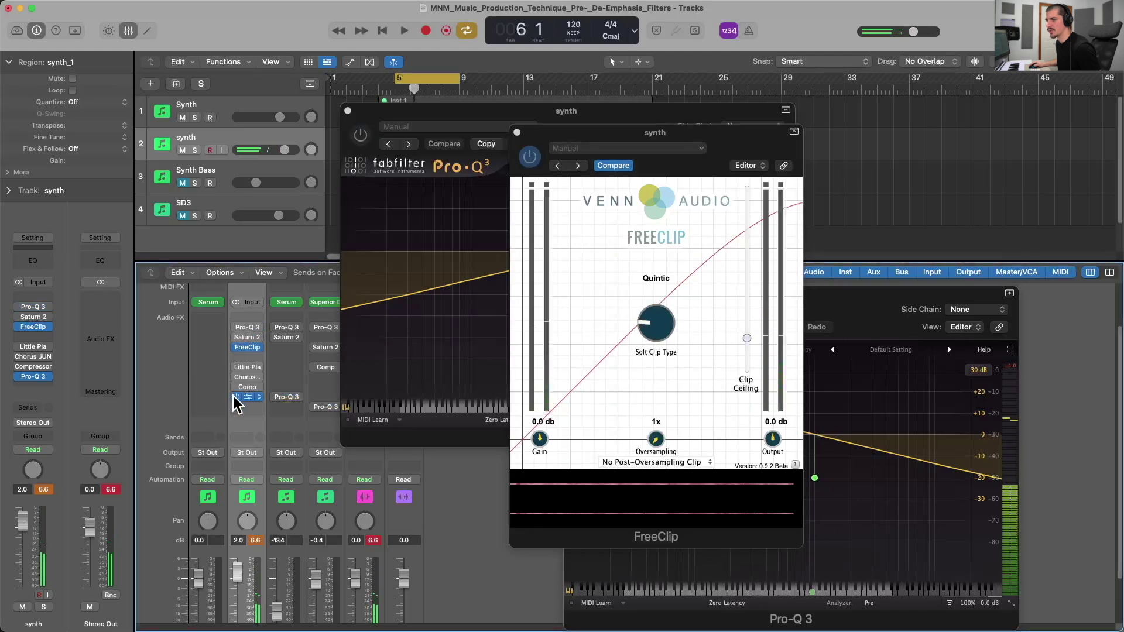
key(space)
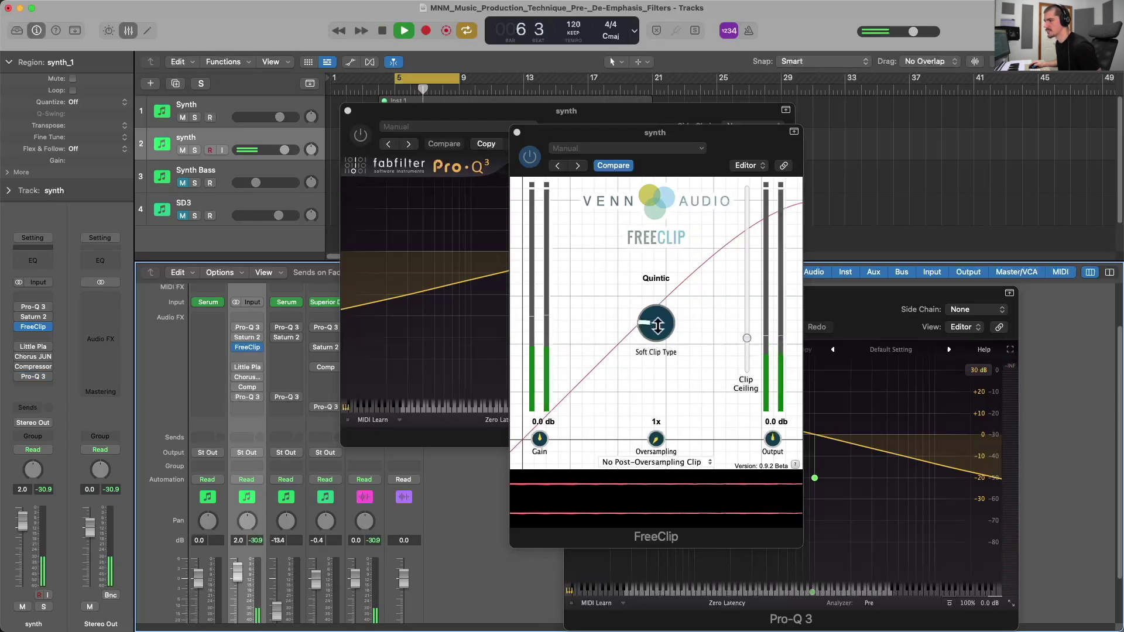
drag(747, 338, 746, 327)
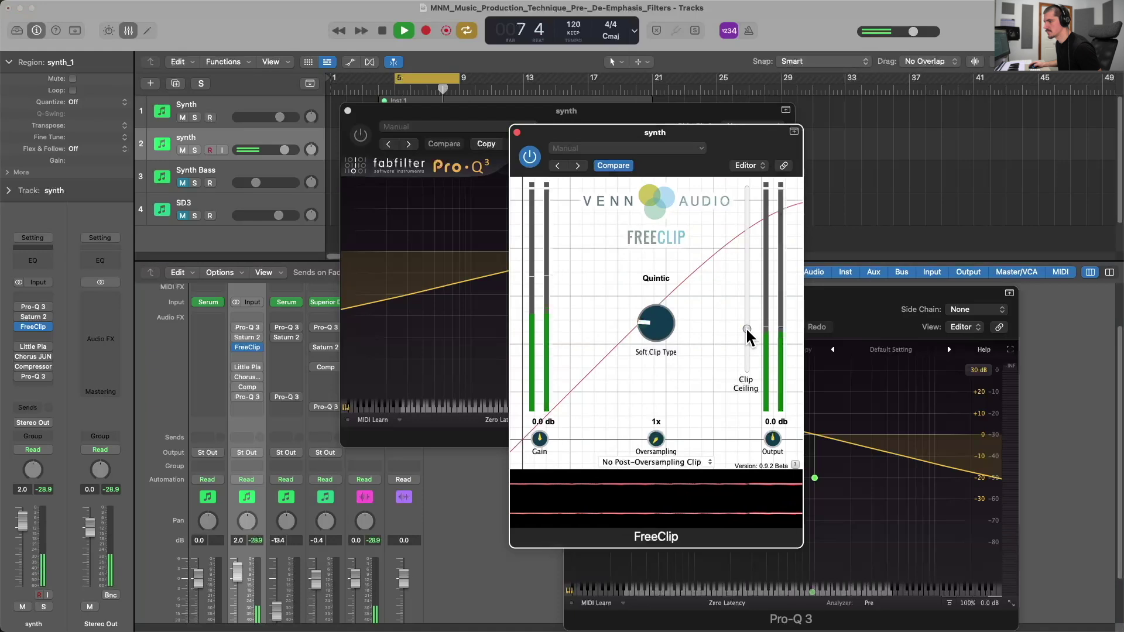
Turn both Pro-Q 3 tilt EQs back on, set the clip ceiling to -31.6 dB, and close FreeClip.
click(236, 327)
click(236, 397)
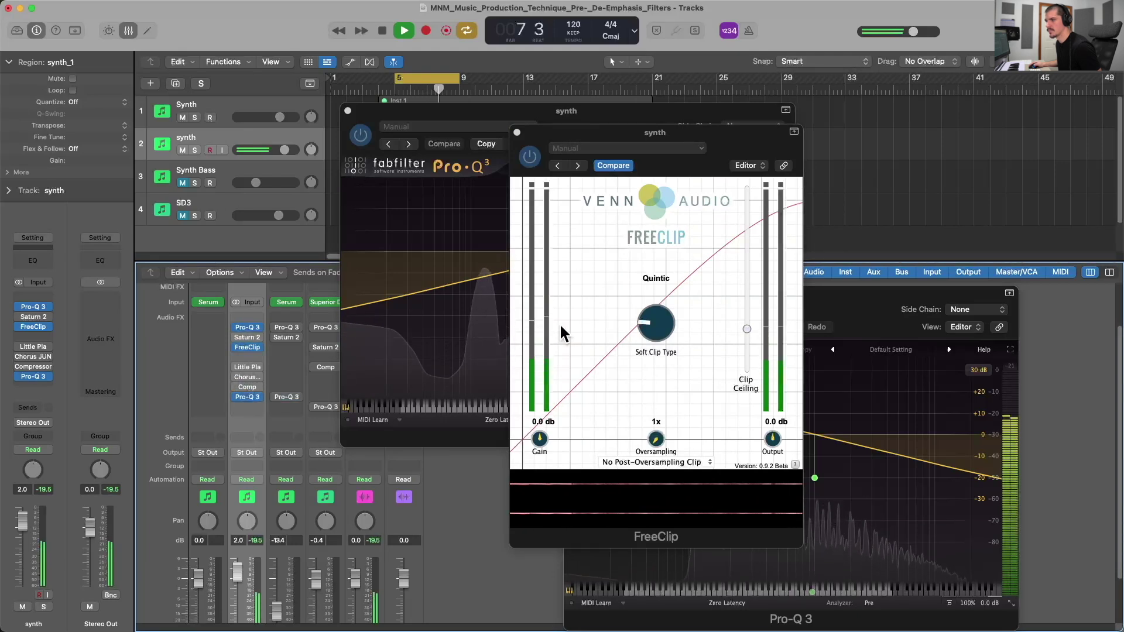
drag(745, 326, 747, 332)
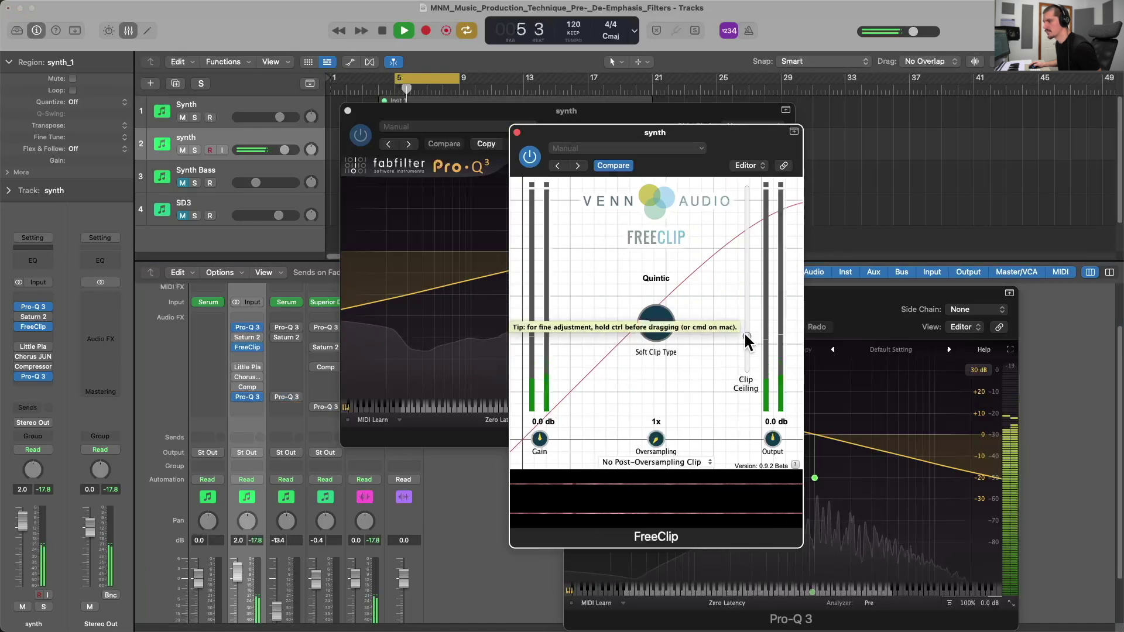
key(space)
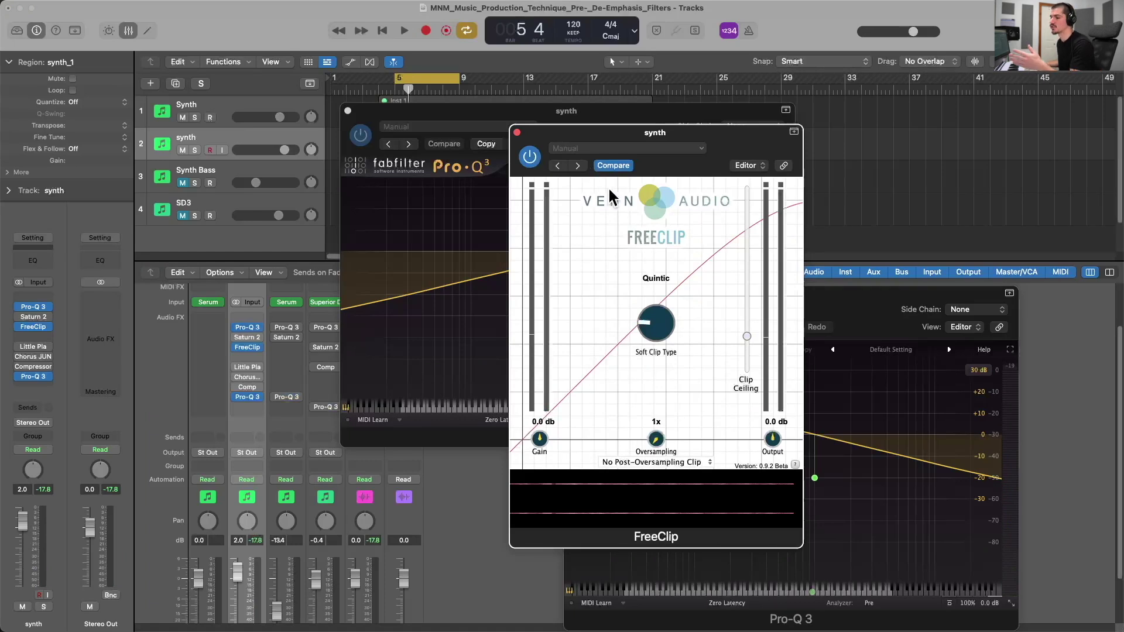
click(517, 133)
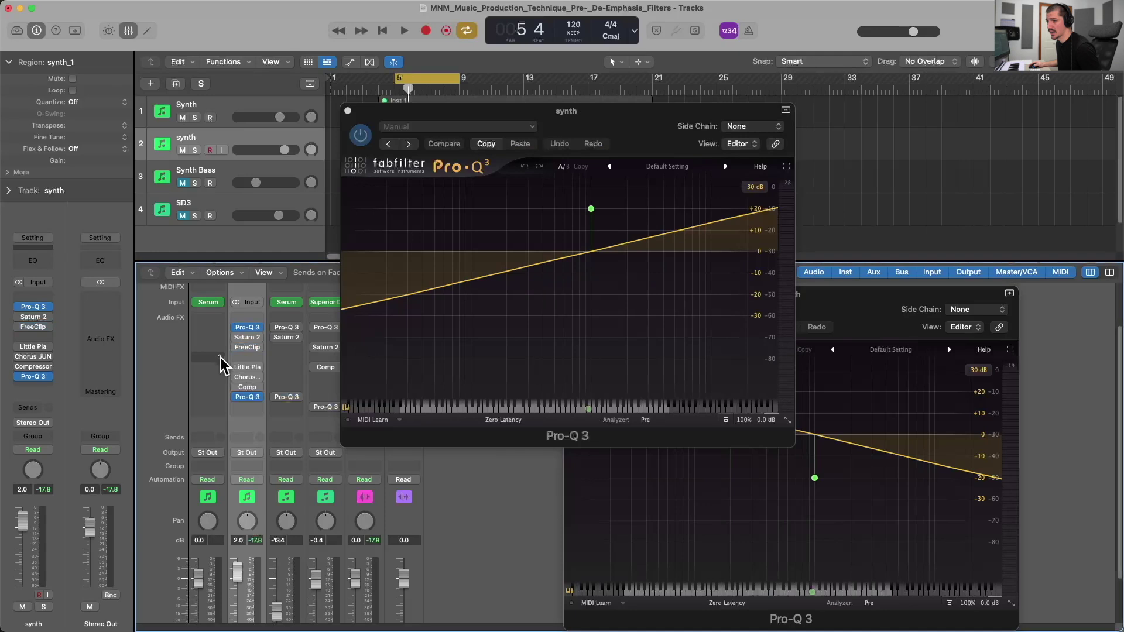
Open the Little Plate reverb on the synth and arrange it alongside the Pro-Q 3 windows.
click(243, 369)
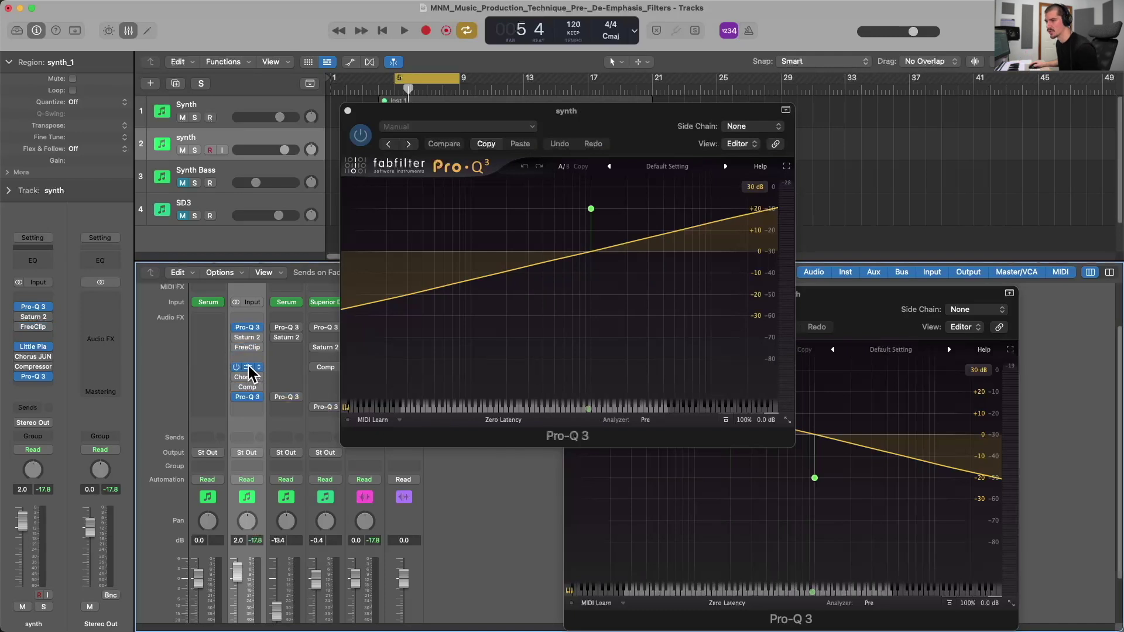
click(247, 368)
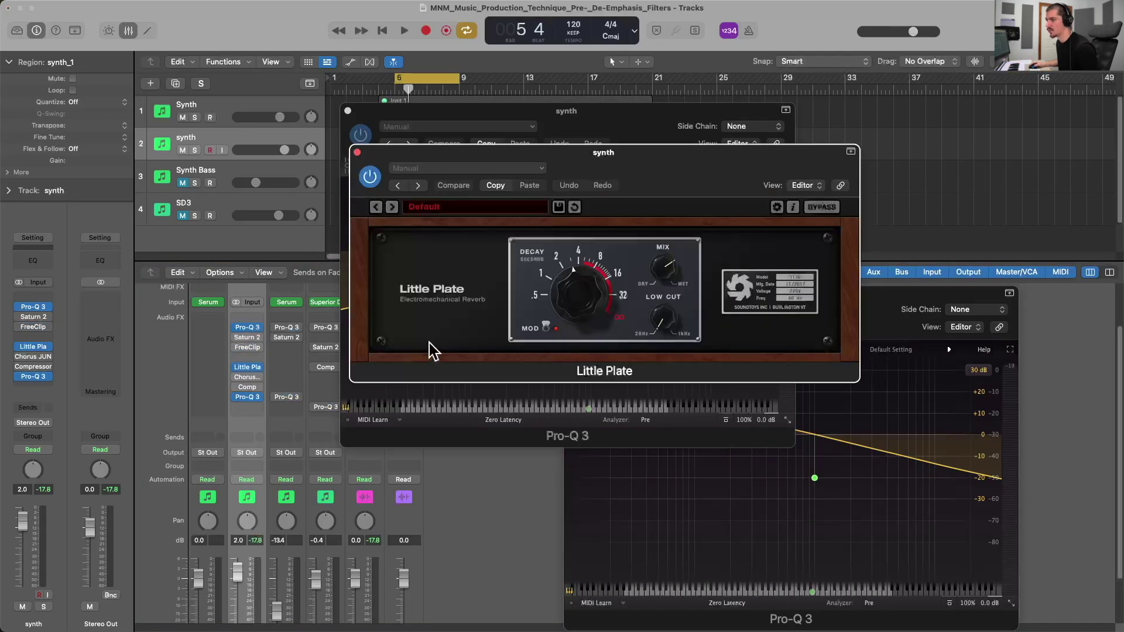
drag(590, 166, 668, 167)
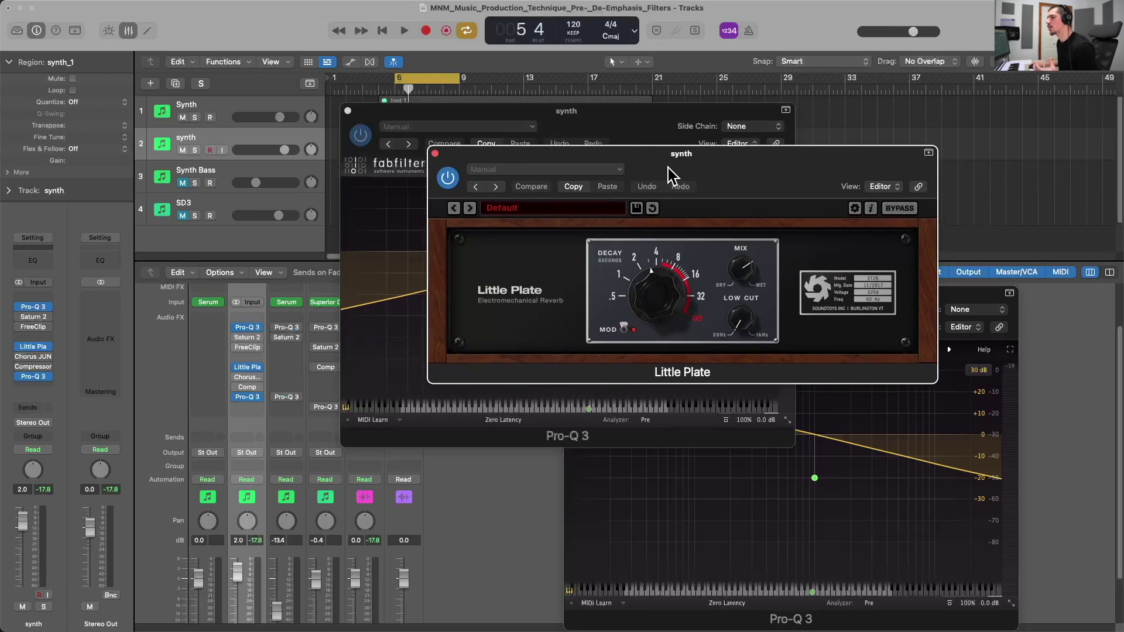
drag(669, 167, 672, 166)
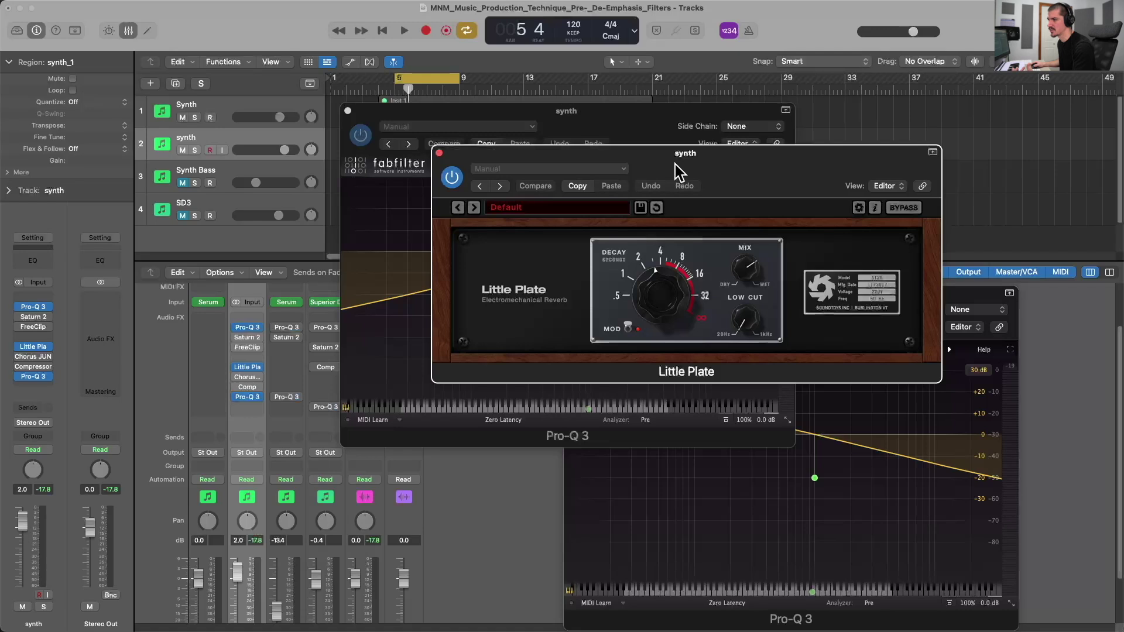
drag(674, 162, 678, 168)
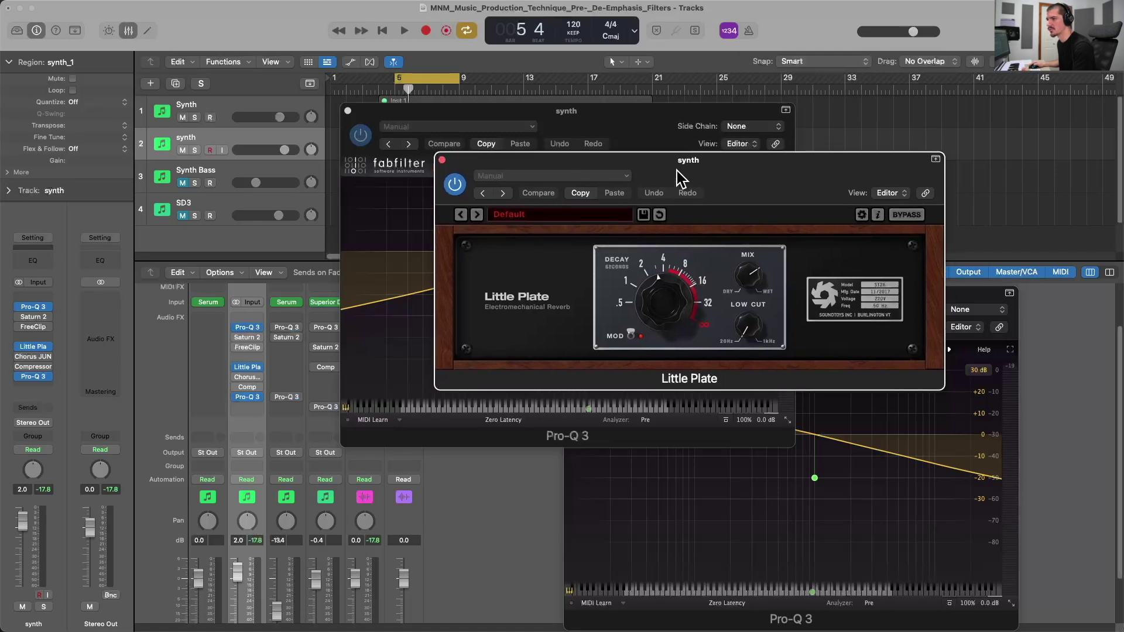
click(601, 125)
mouse_move(649, 180)
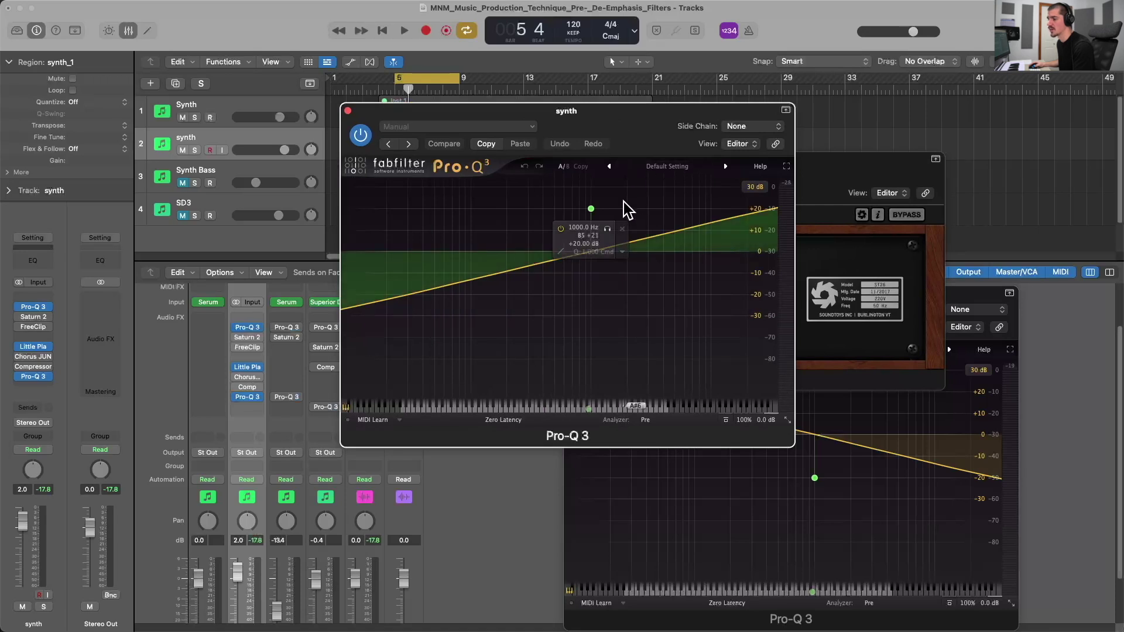
click(830, 179)
click(982, 300)
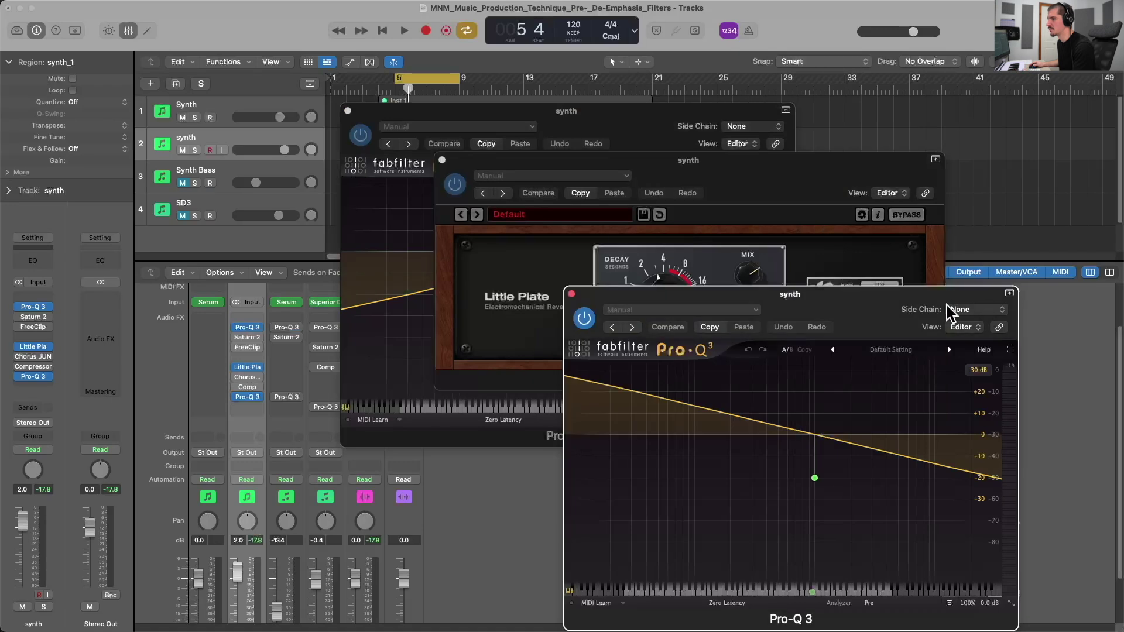
mouse_move(821, 448)
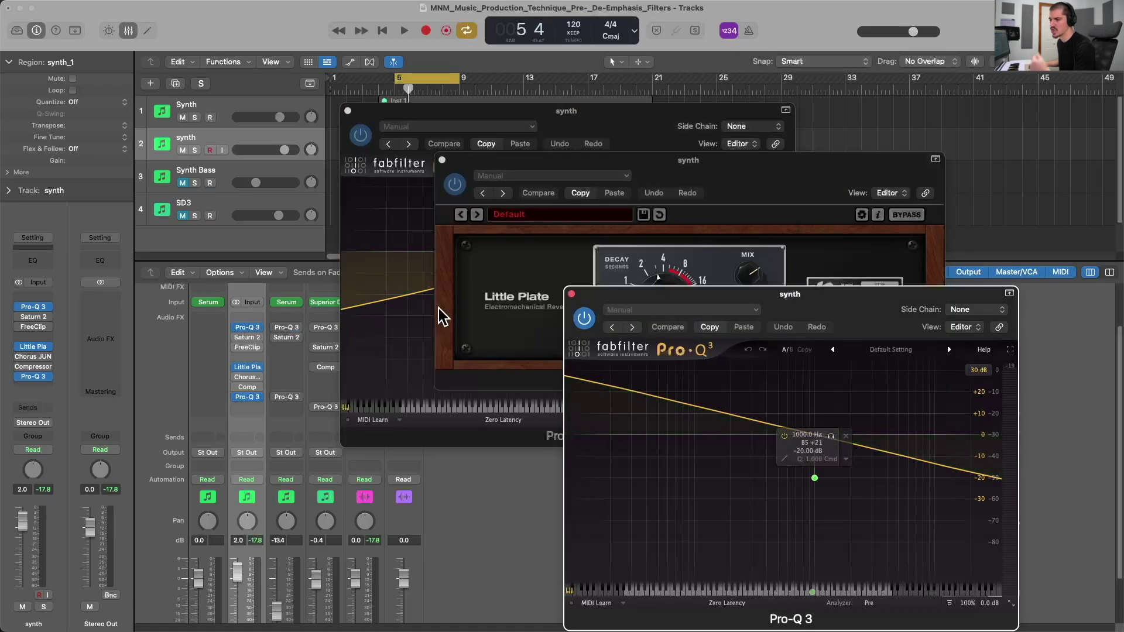
click(576, 170)
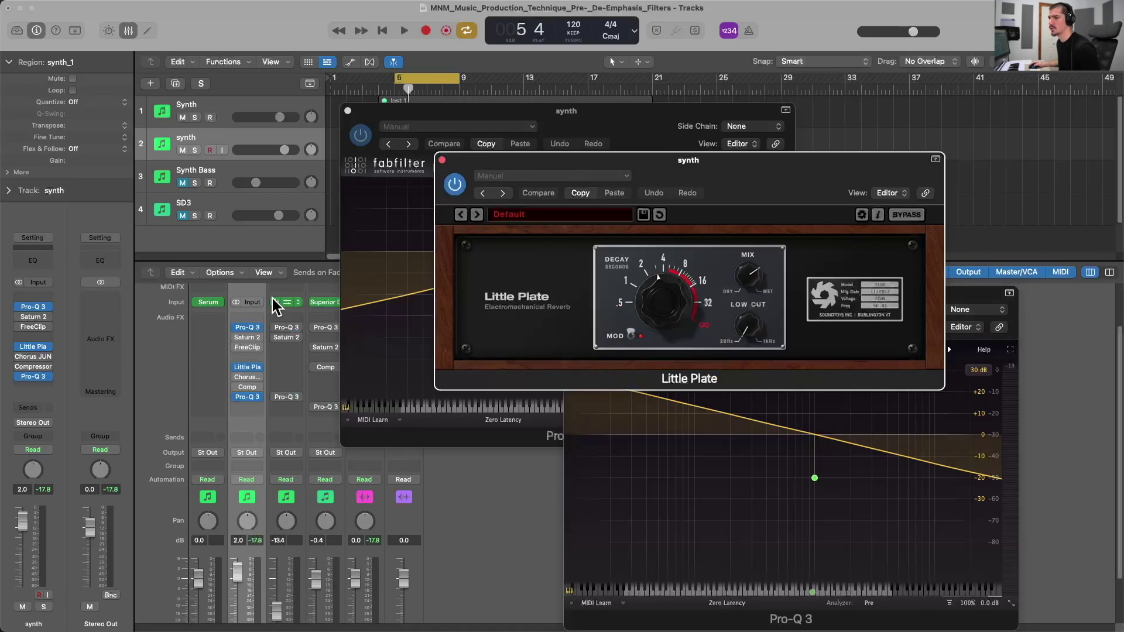
Compare the synth with both tilt EQs bypassed and on, bypass Little Plate, and open Chorus JUN-6.
mouse_move(259, 334)
key(space)
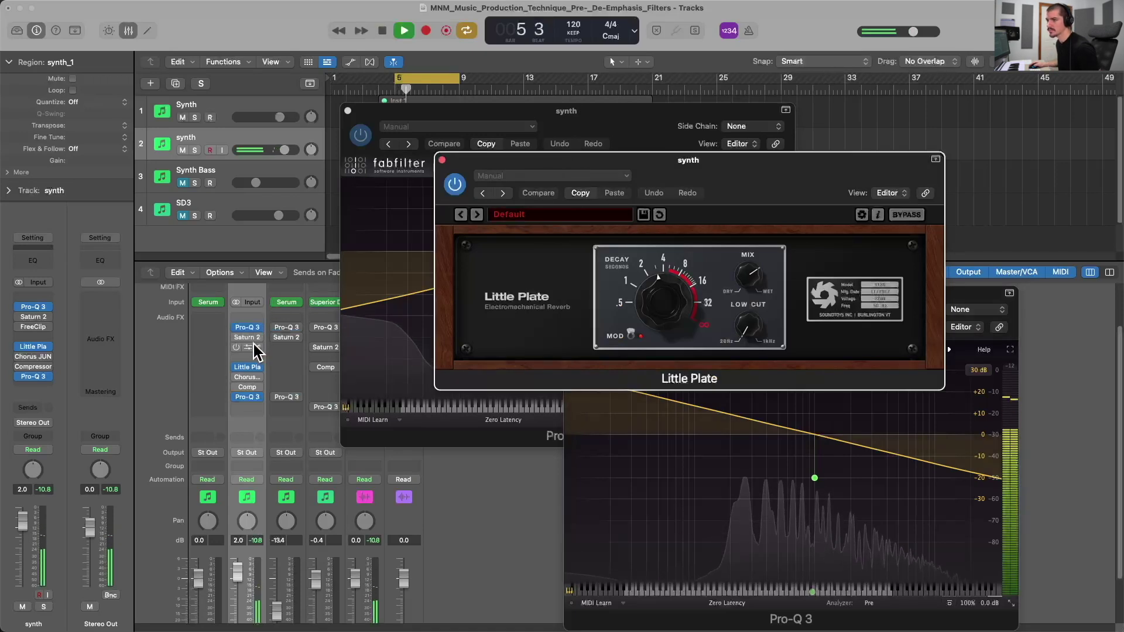
mouse_move(240, 372)
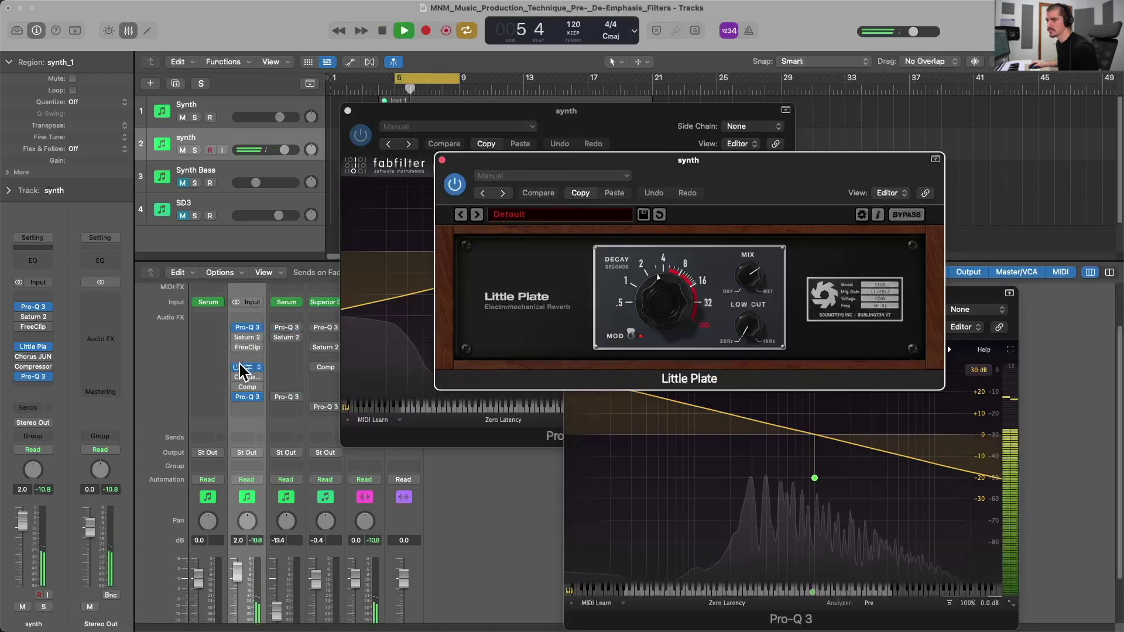
click(236, 328)
click(235, 397)
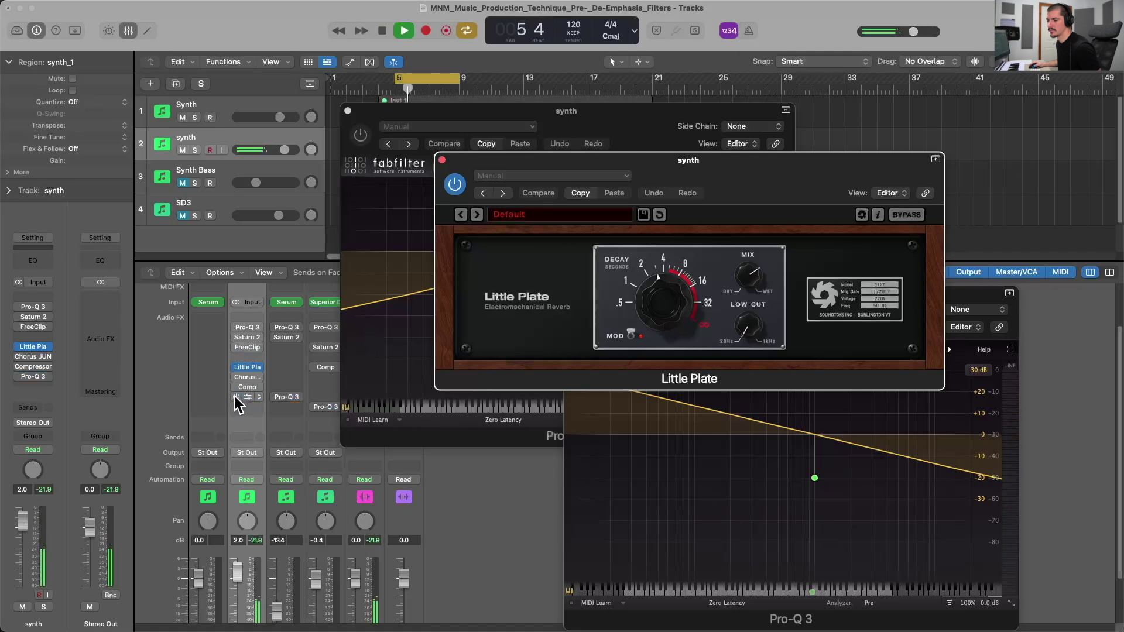
key(space)
click(236, 327)
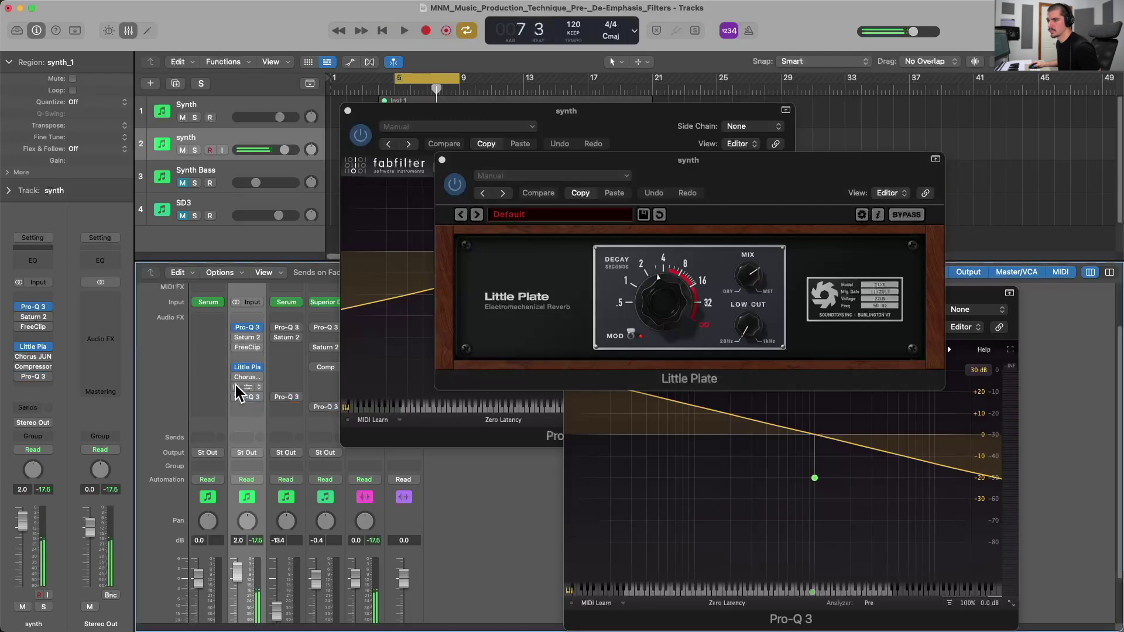
click(236, 397)
key(space)
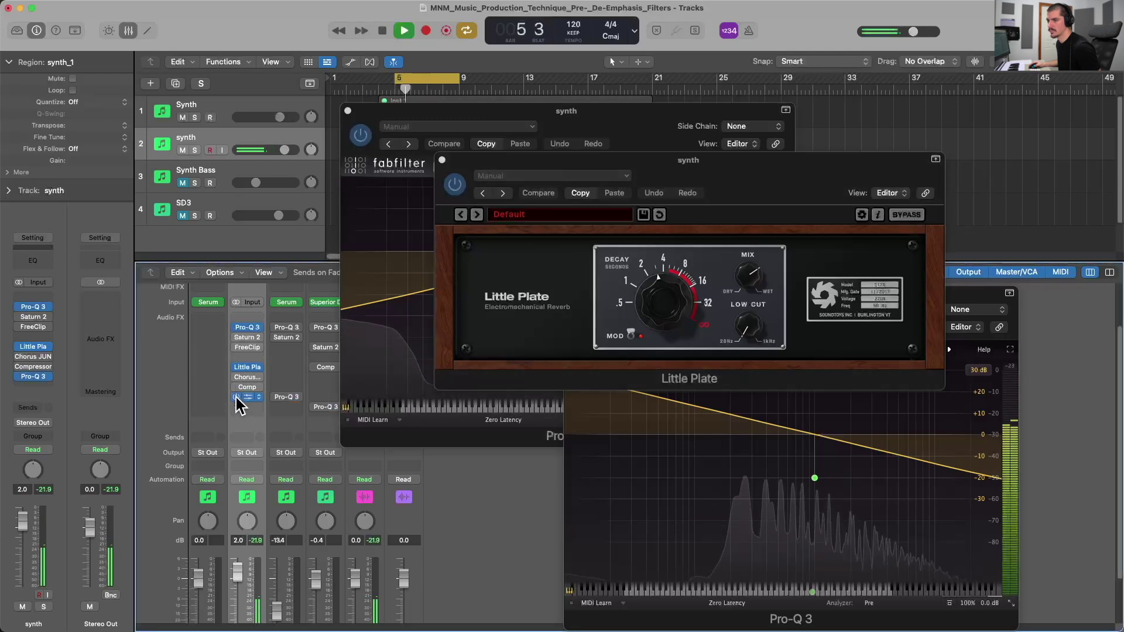
key(space)
click(236, 367)
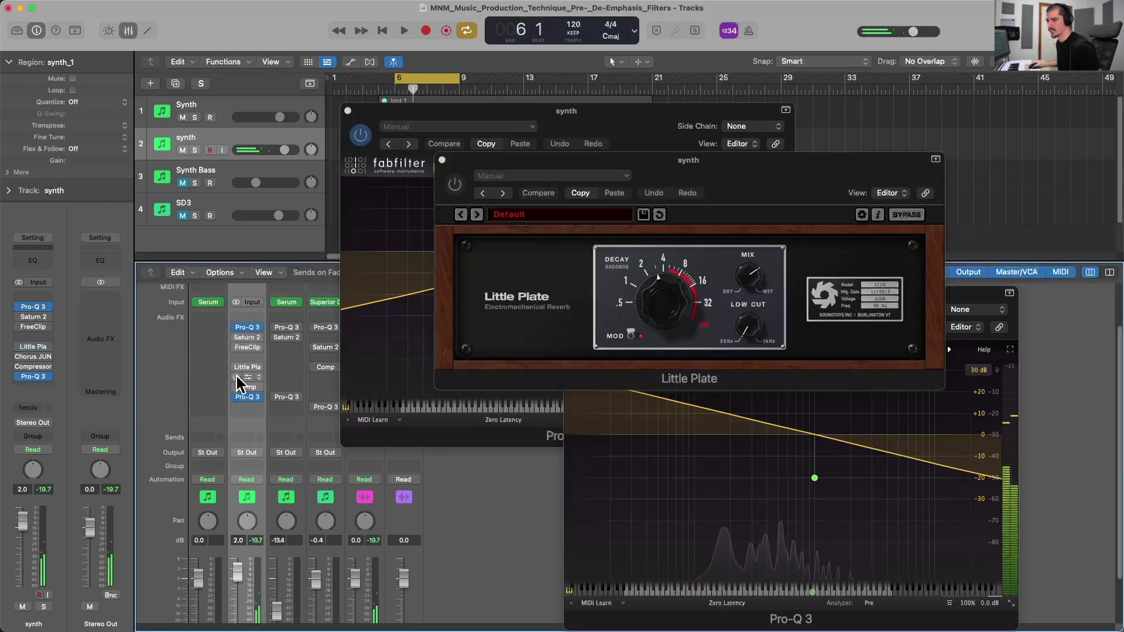
click(243, 378)
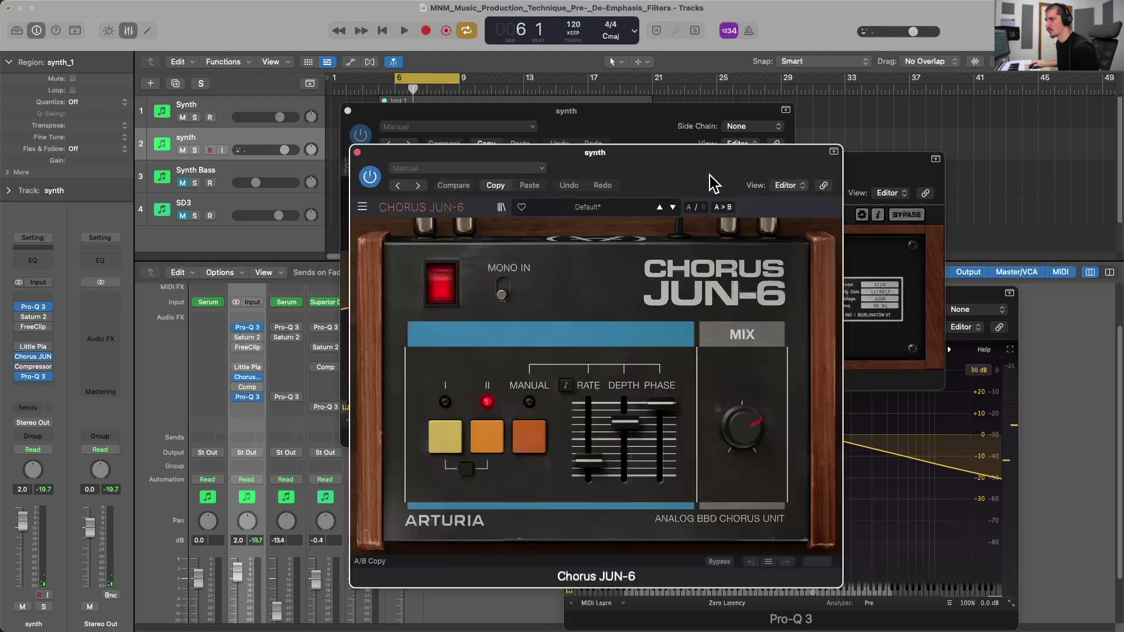
Move the Chorus JUN-6 window, play the synth twice from bar 5, then close Chorus JUN-6.
drag(717, 158, 846, 138)
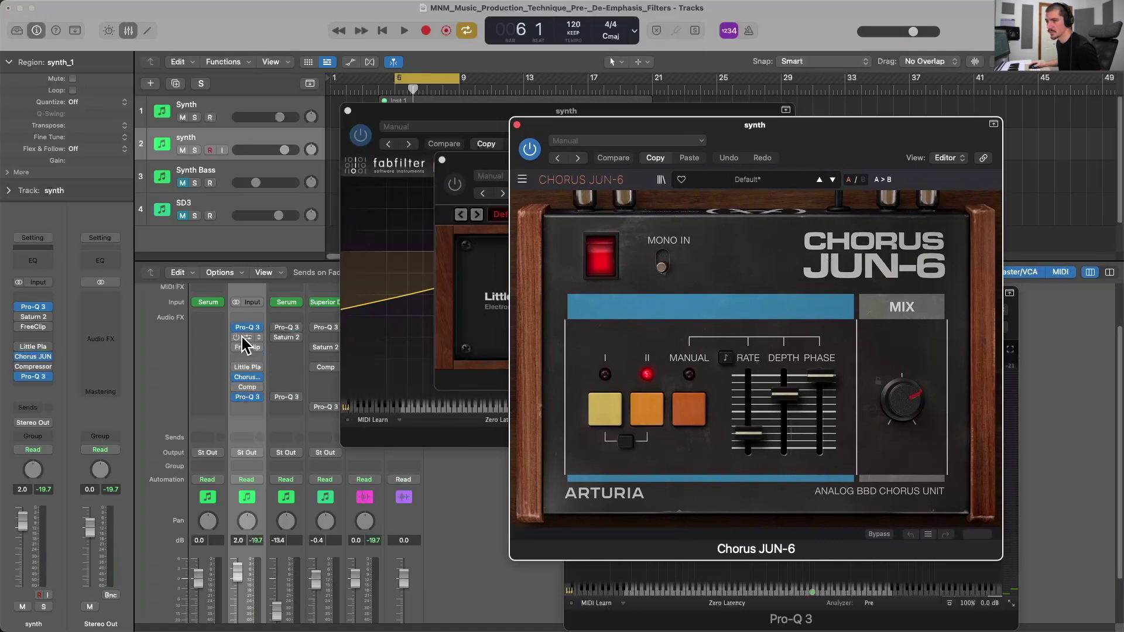
key(space)
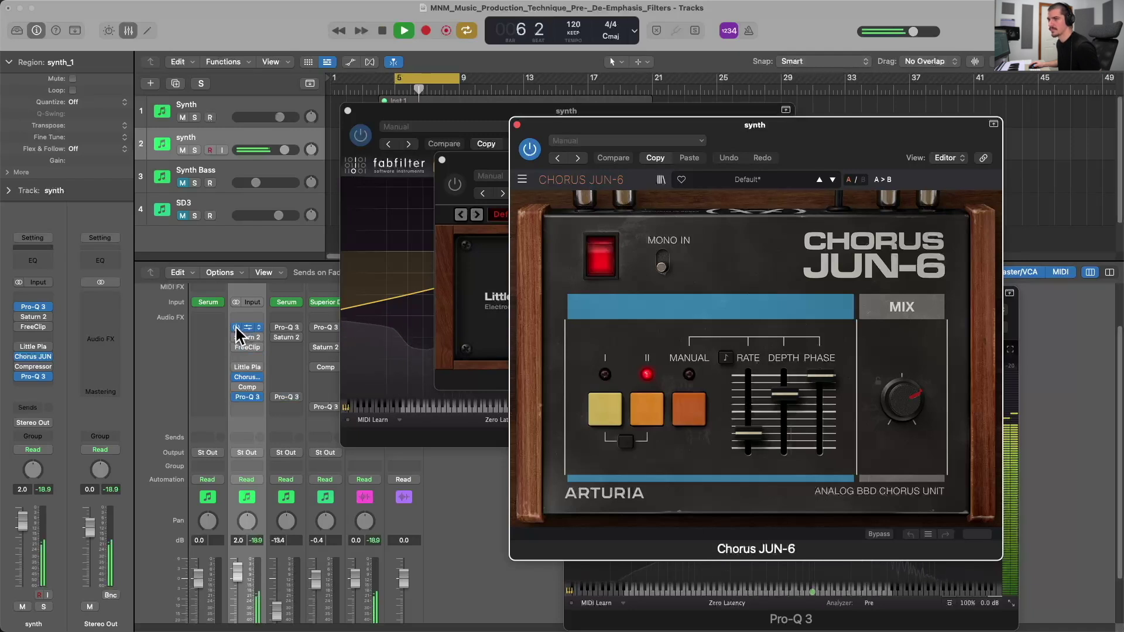
key(space)
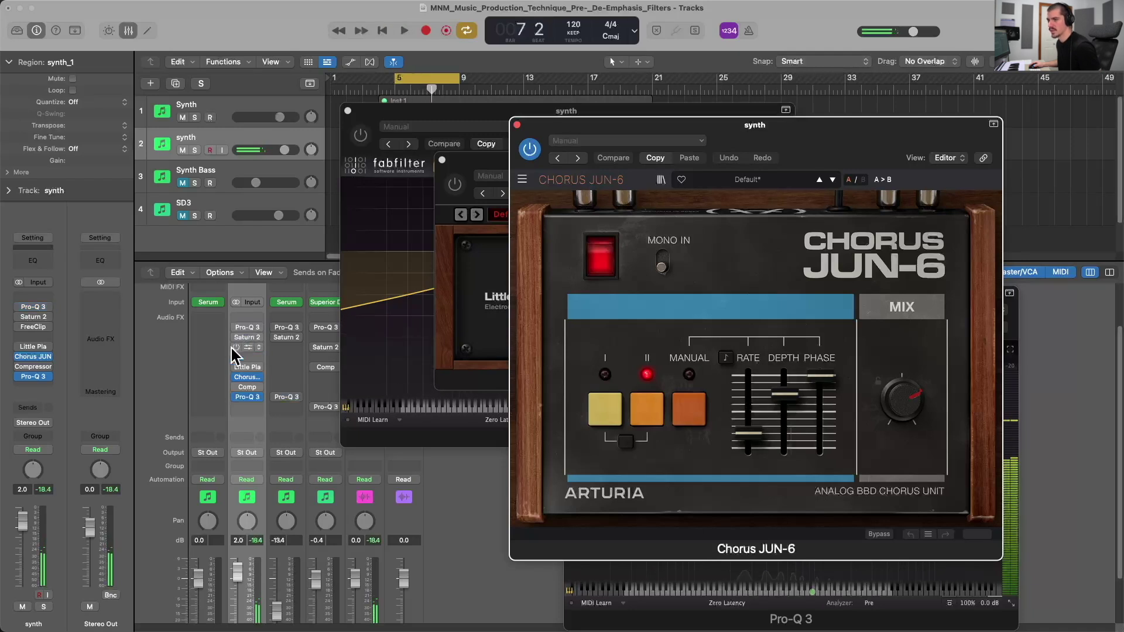
key(space)
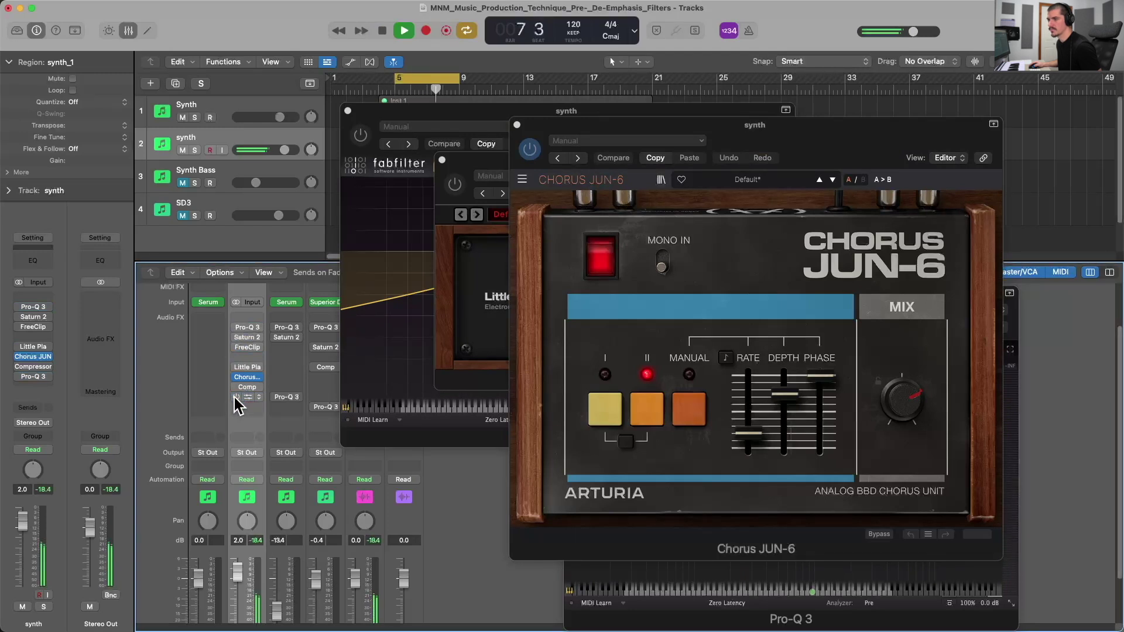
key(space)
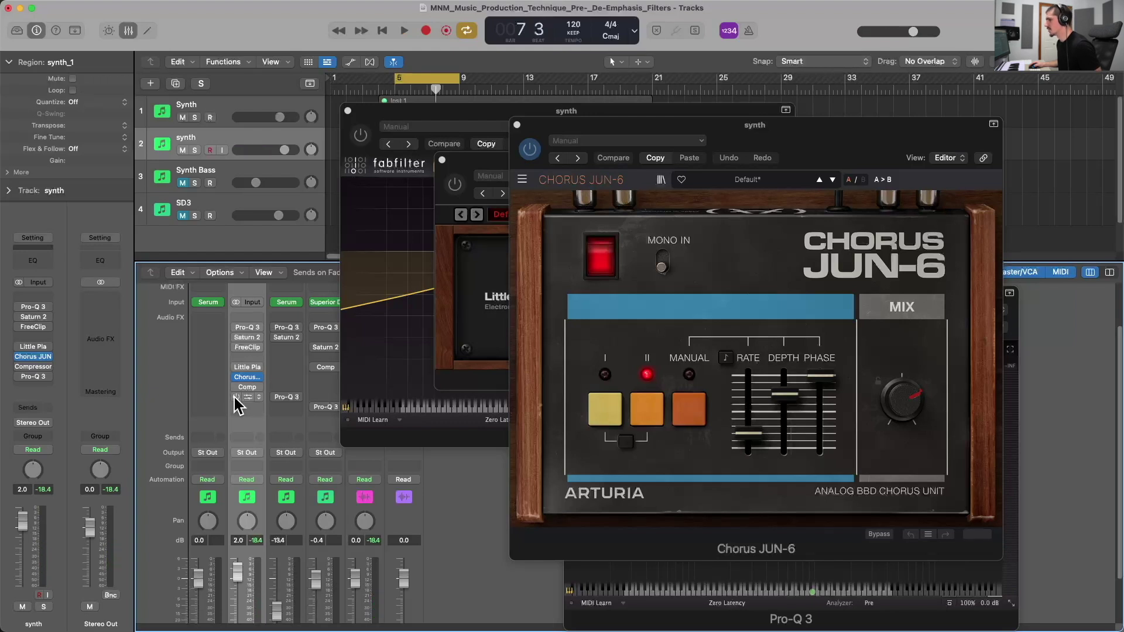
click(517, 125)
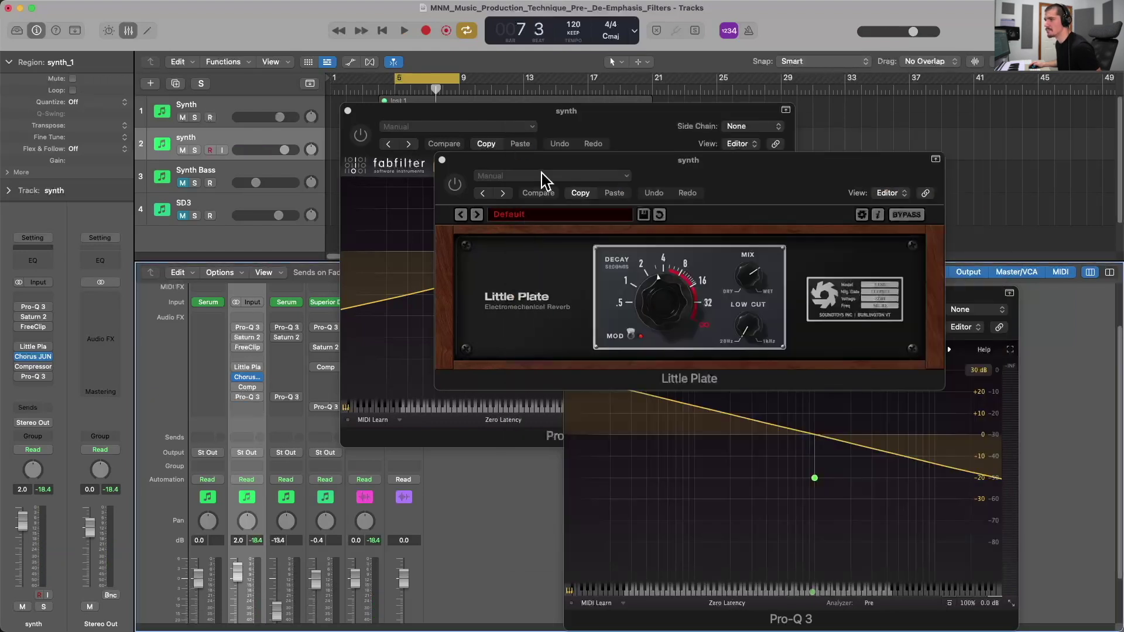
Close the Little Plate and both Pro-Q 3 windows and mute the synth track.
click(442, 160)
click(348, 110)
click(348, 110)
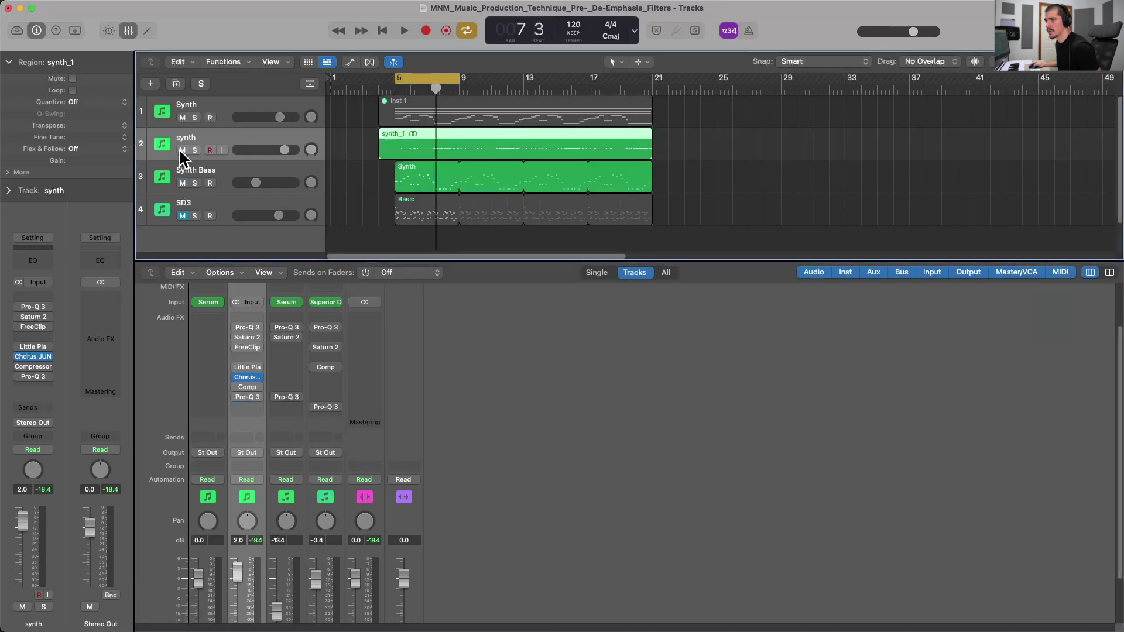
click(183, 149)
Select Synth Bass, play it through Serum, then close the Serum window.
click(214, 176)
click(289, 302)
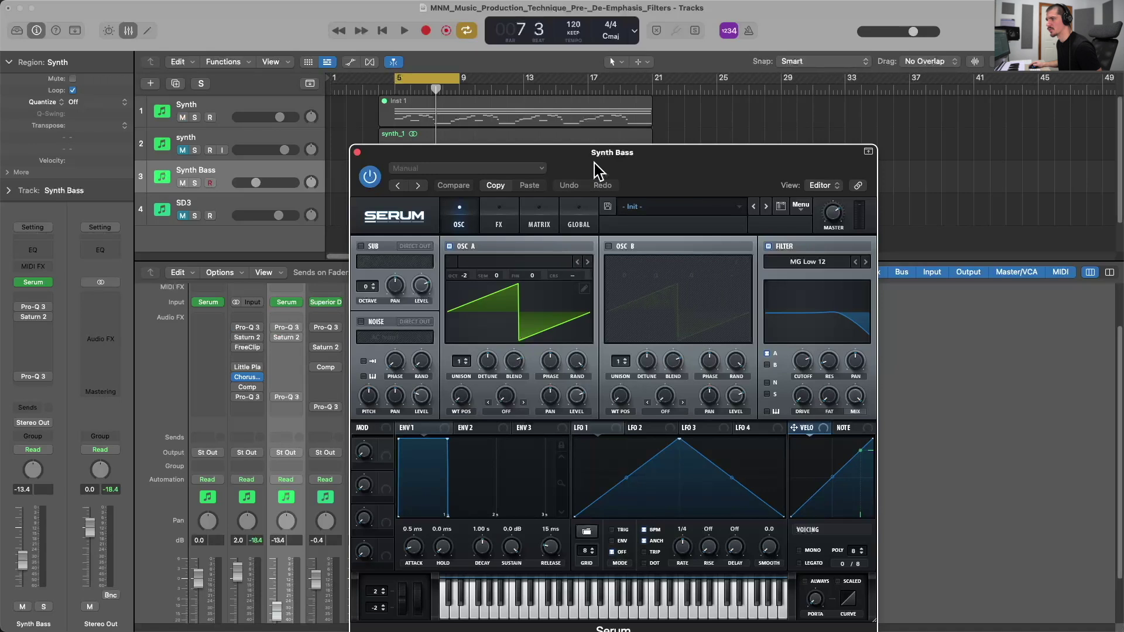
drag(597, 161, 777, 111)
key(space)
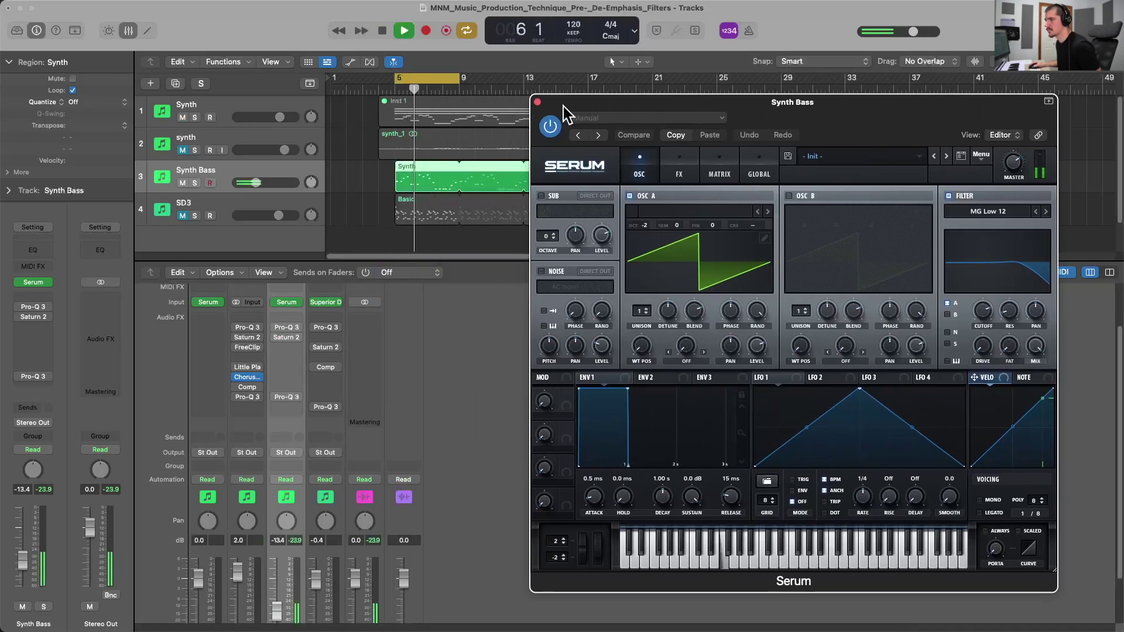
click(536, 102)
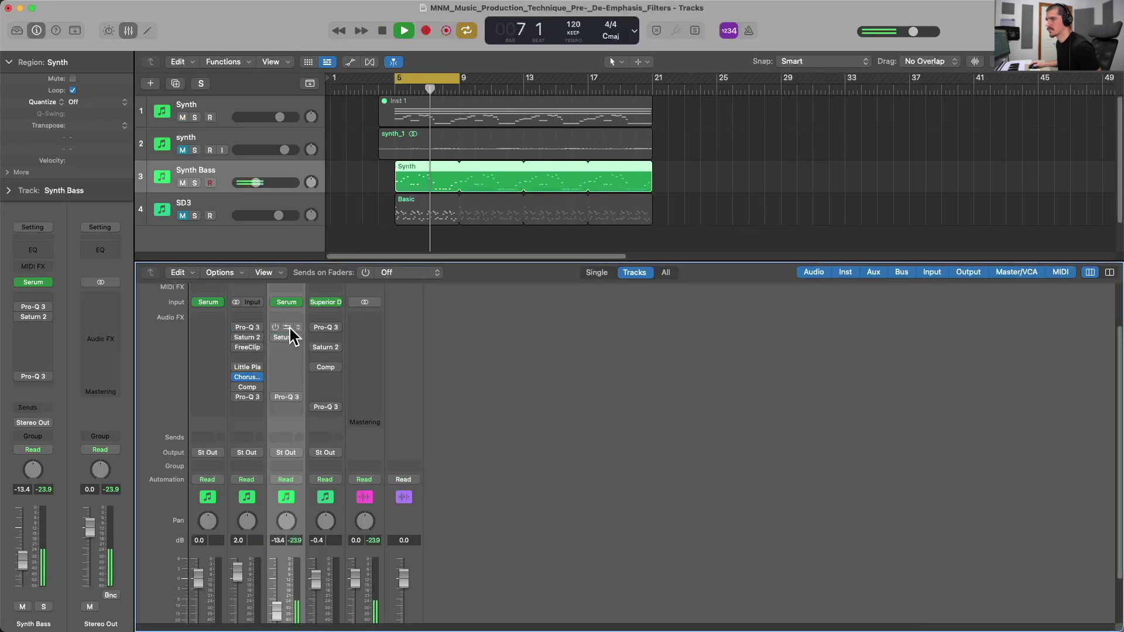
Stop playback, then switch on both Synth Bass tilt EQs and arrange their editors side by side.
key(space)
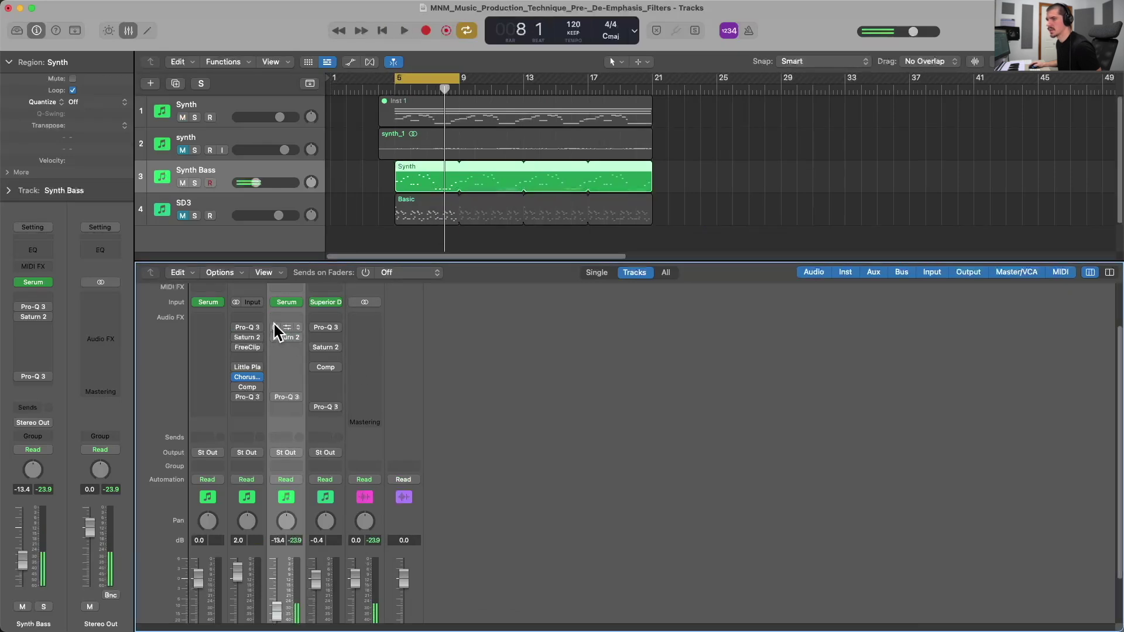
click(275, 327)
click(275, 396)
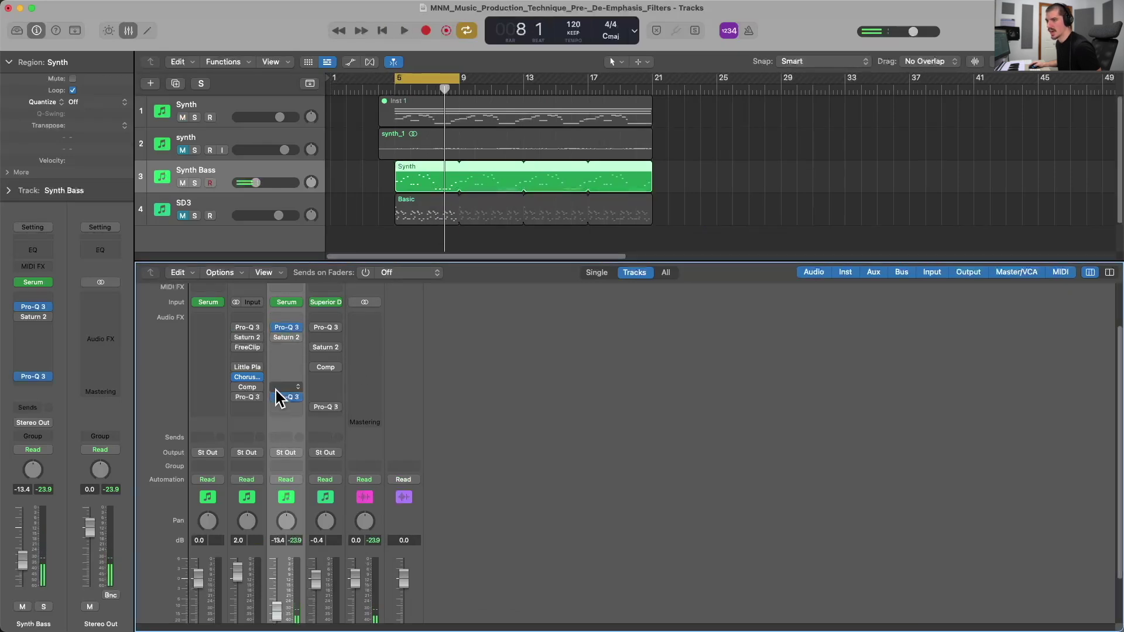
click(286, 327)
click(287, 397)
drag(544, 170, 743, 280)
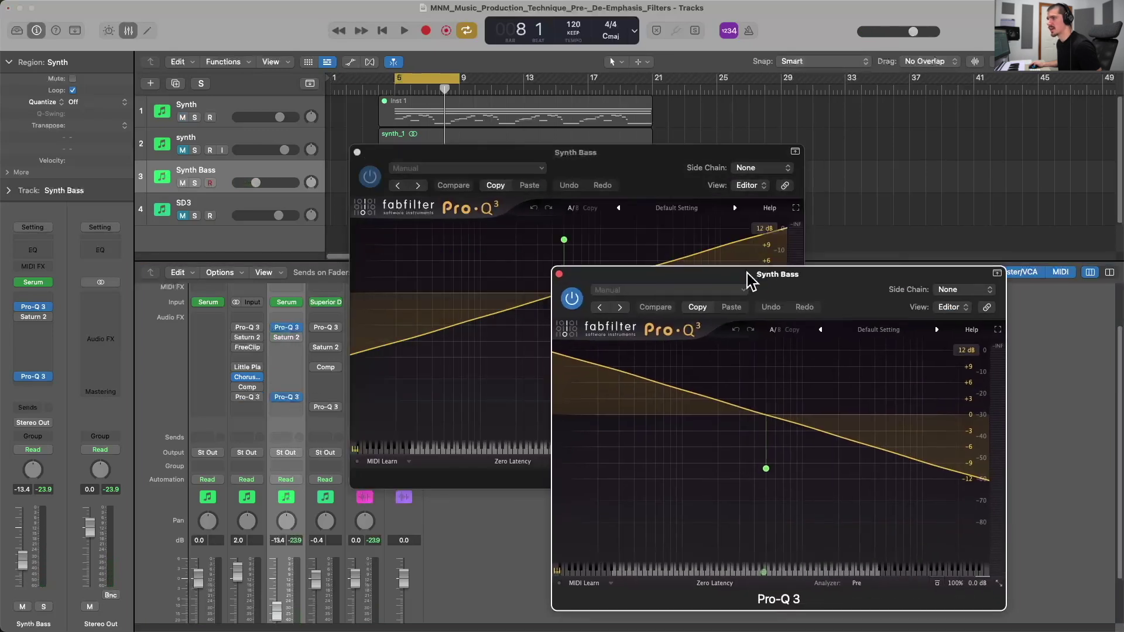
drag(639, 177, 631, 69)
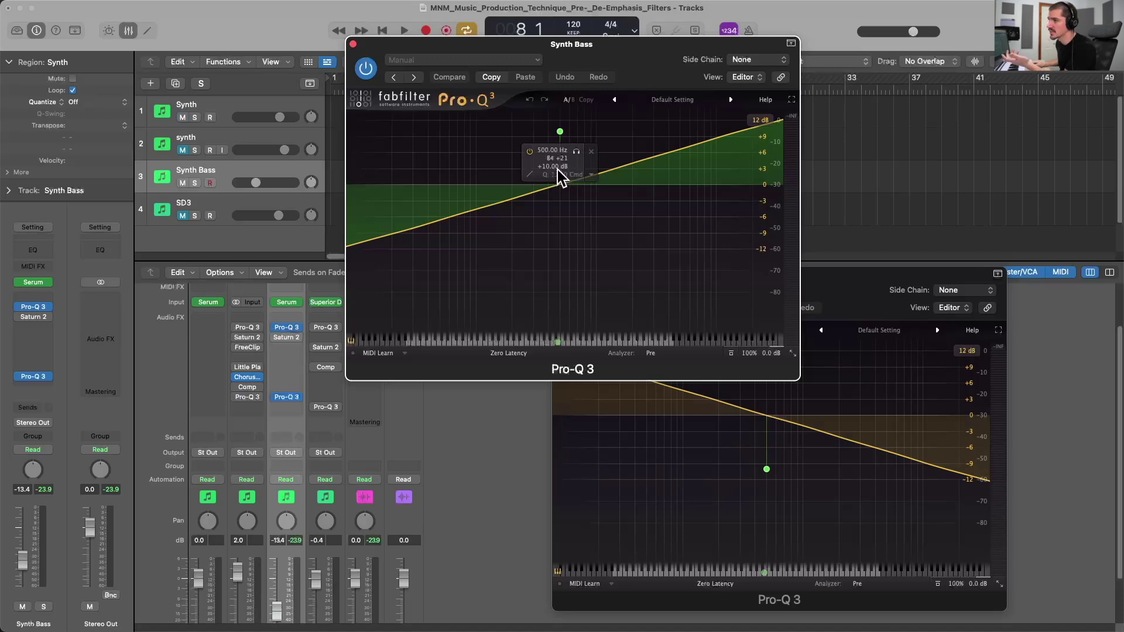
Play the Synth Bass through the tilt EQs, then bypass both EQs and stop.
click(807, 275)
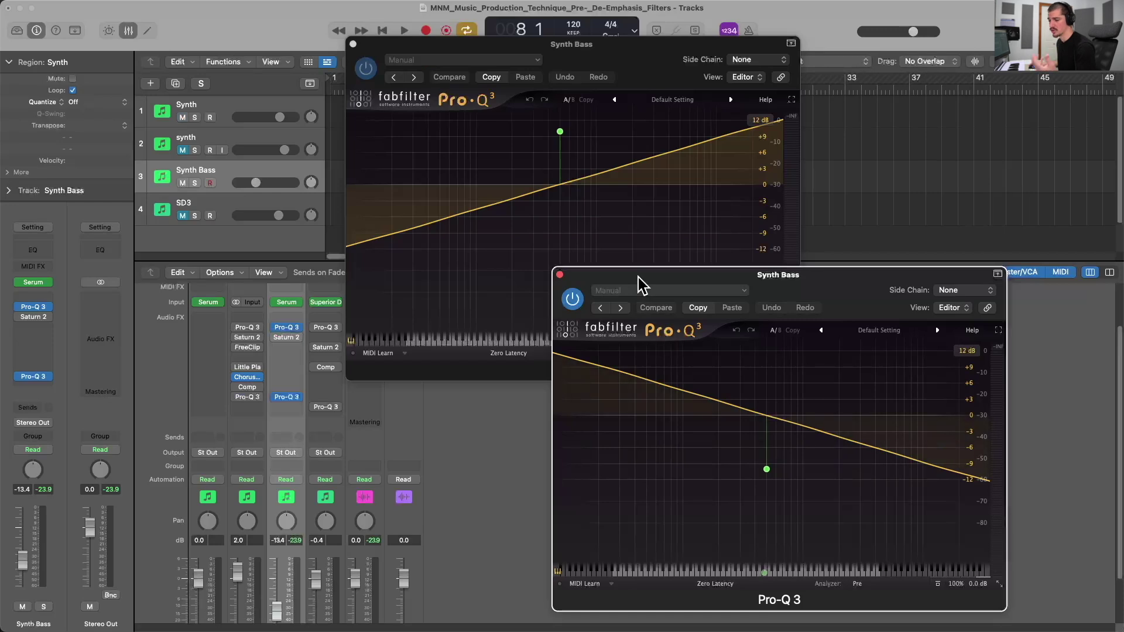
drag(638, 279, 651, 282)
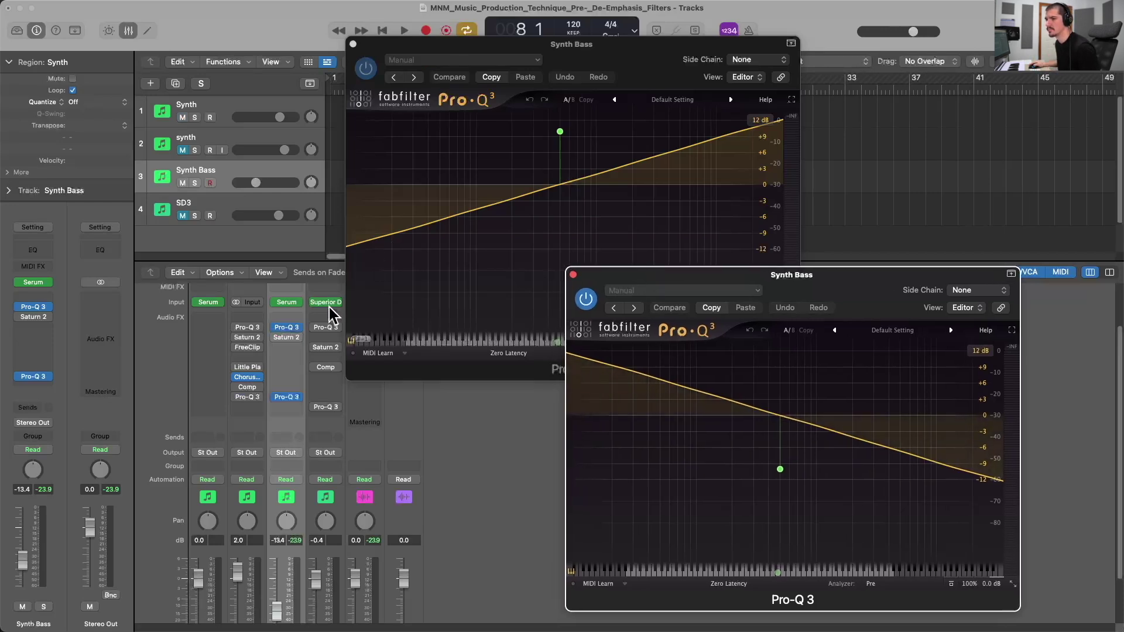
key(space)
mouse_move(275, 329)
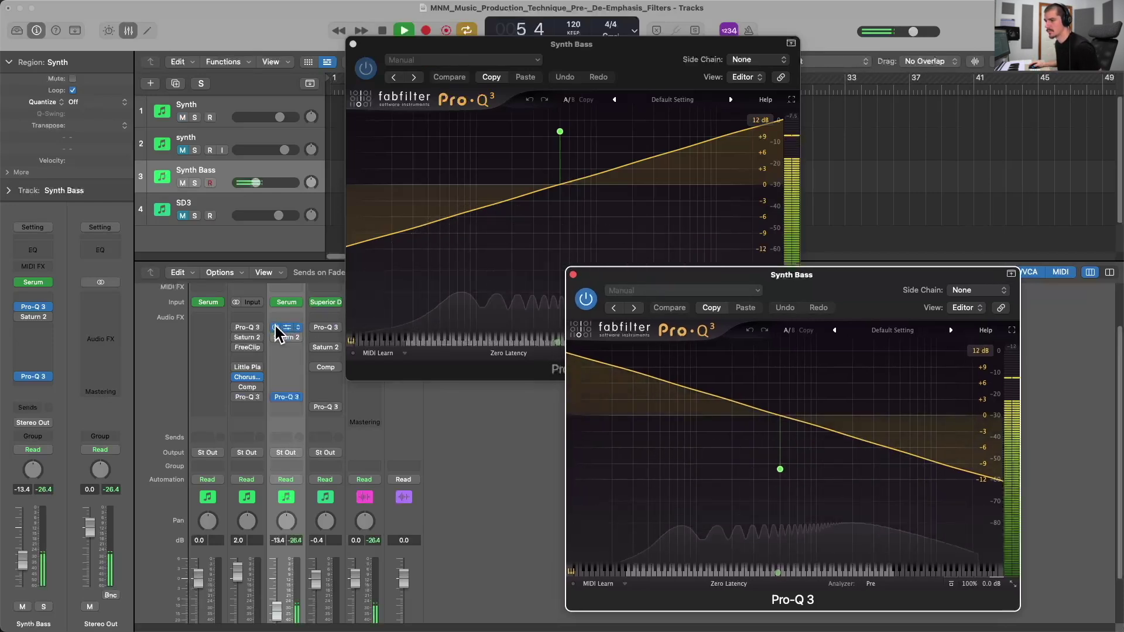
click(275, 326)
click(275, 397)
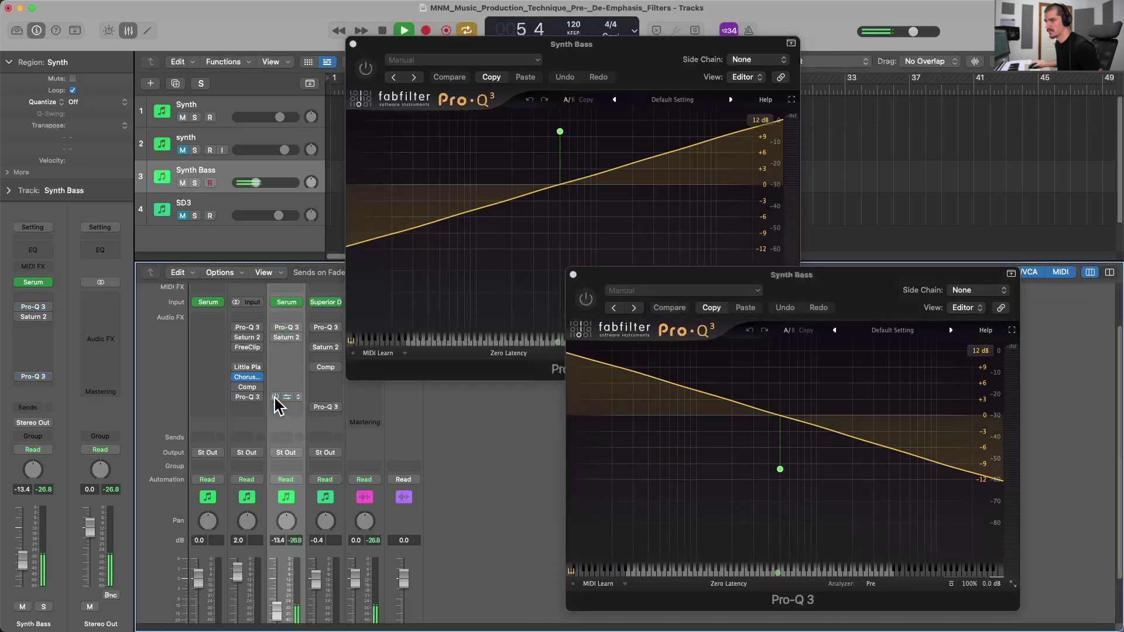
key(space)
Open Saturn 2 on Synth Bass, play it at 100% drive, then re-enable the first tilt EQ.
click(287, 337)
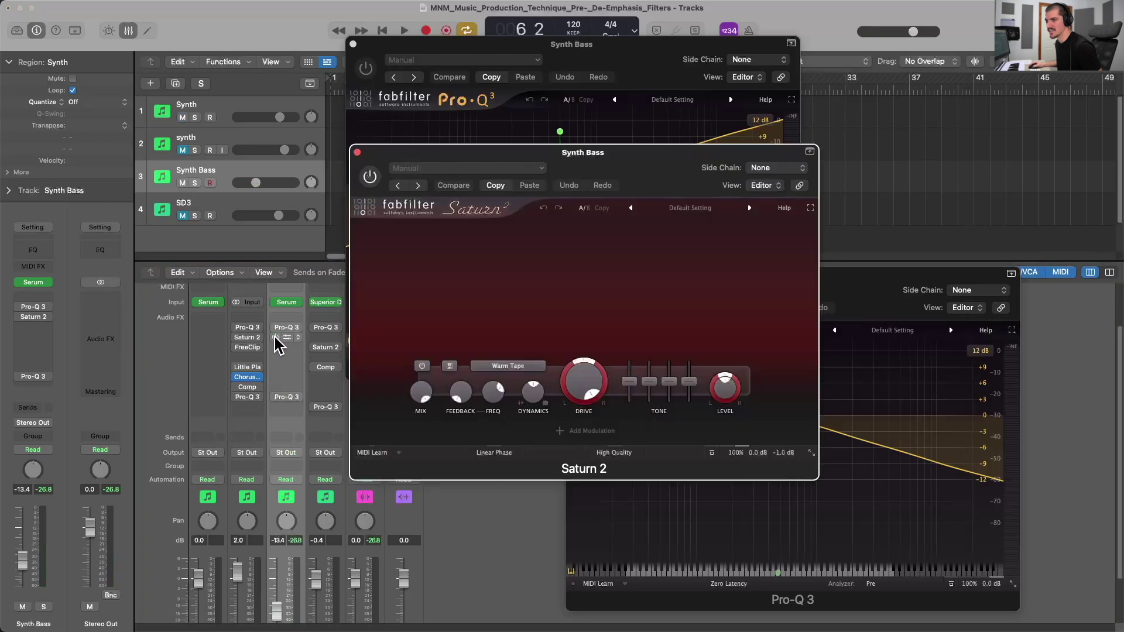
drag(570, 151, 601, 138)
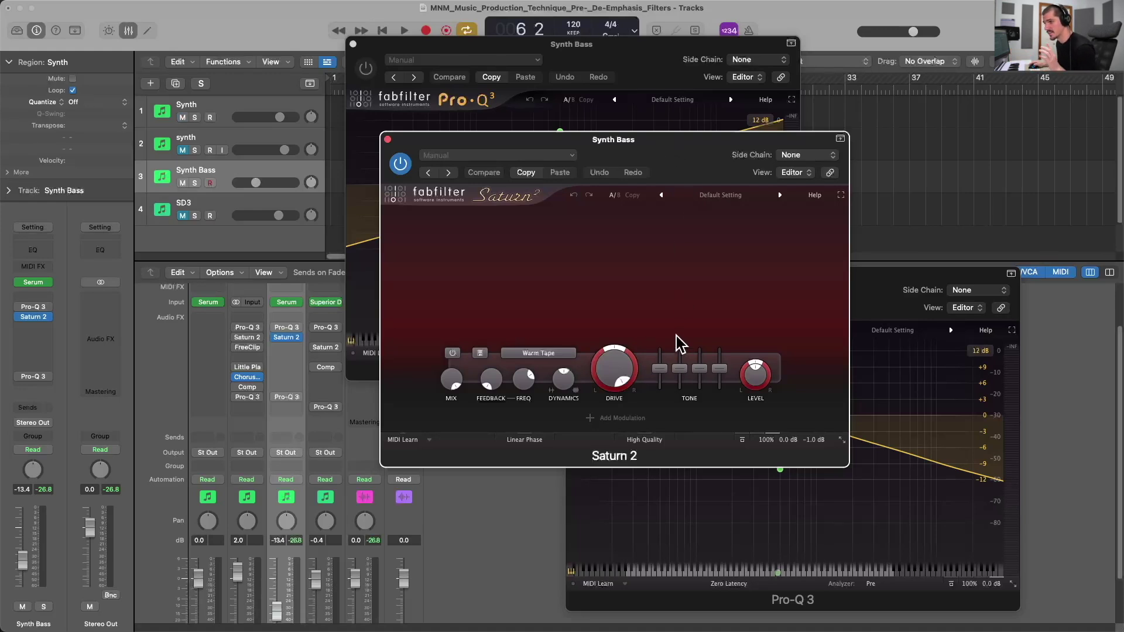
mouse_move(613, 367)
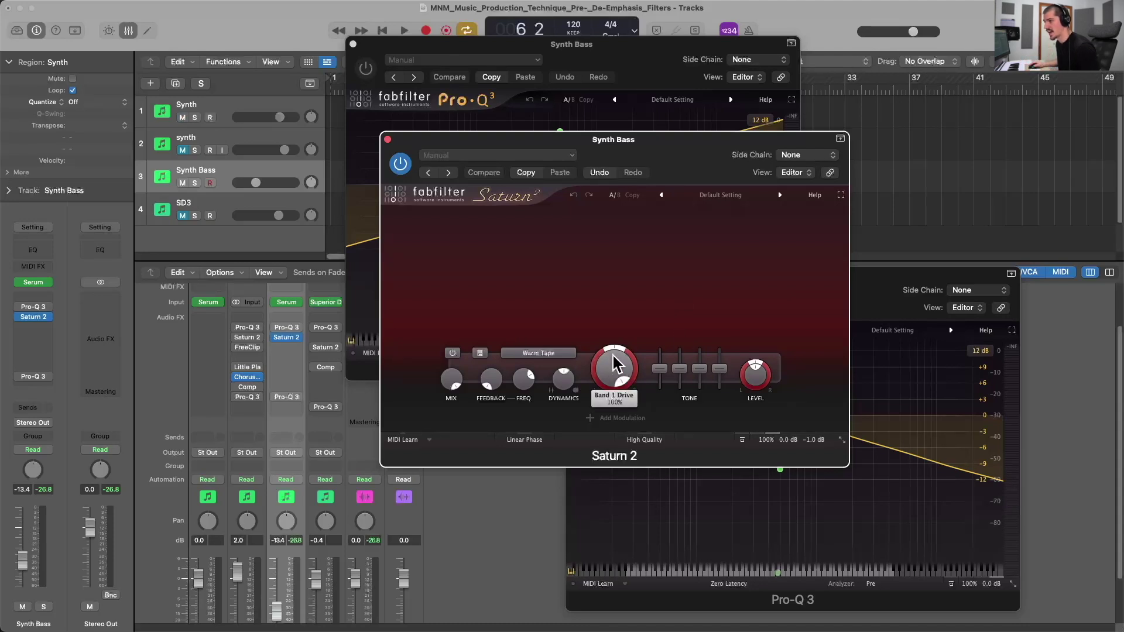
key(space)
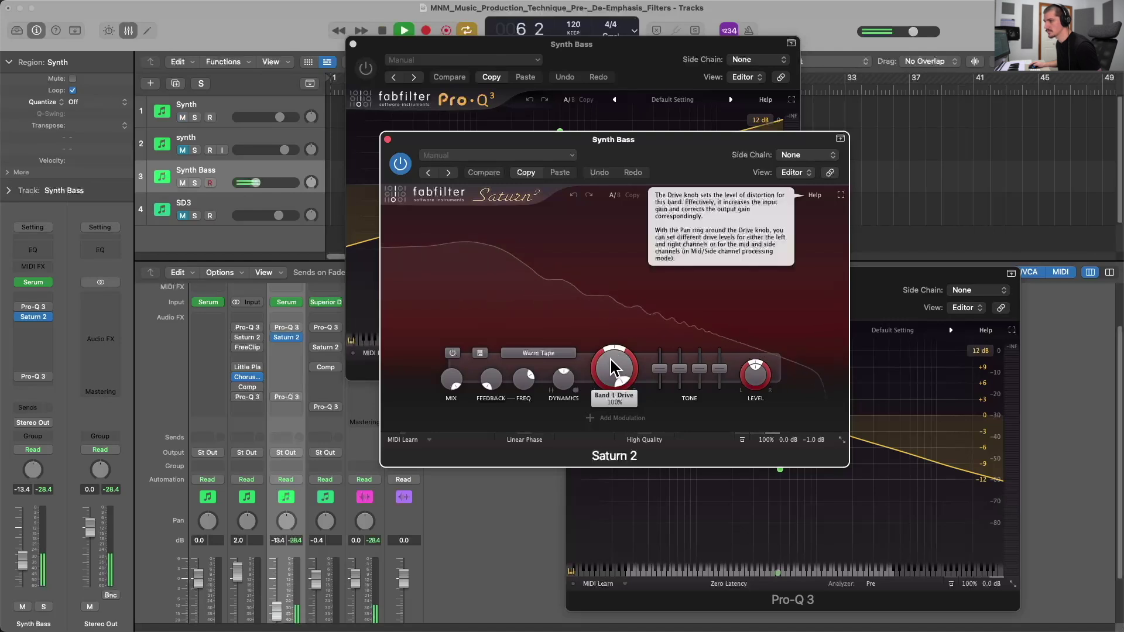
mouse_move(278, 343)
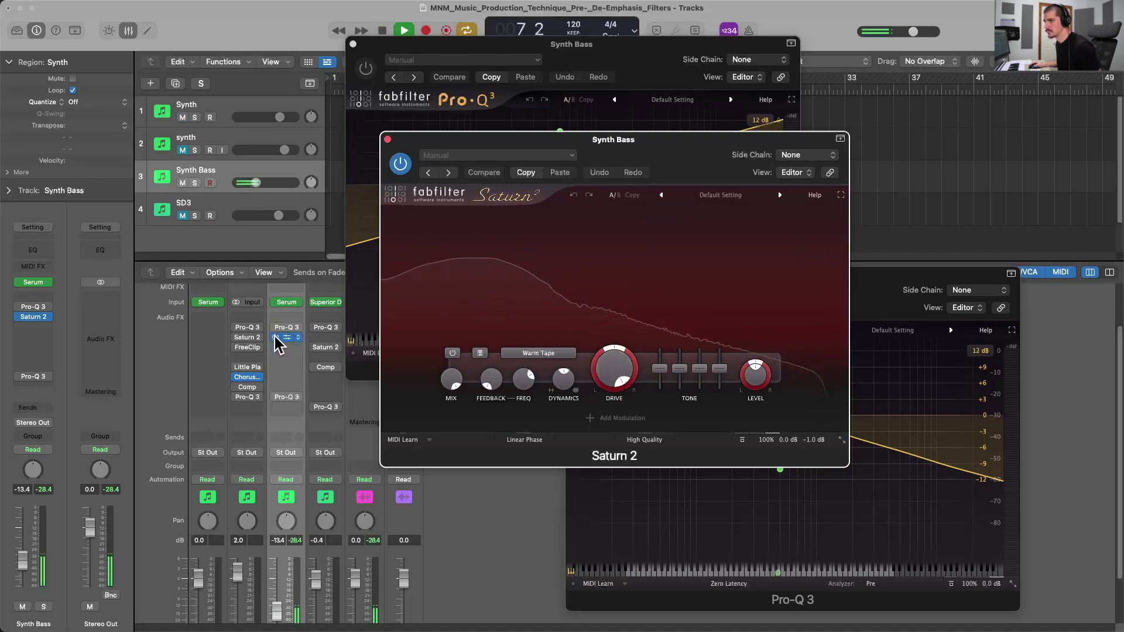
shift+click(287, 328)
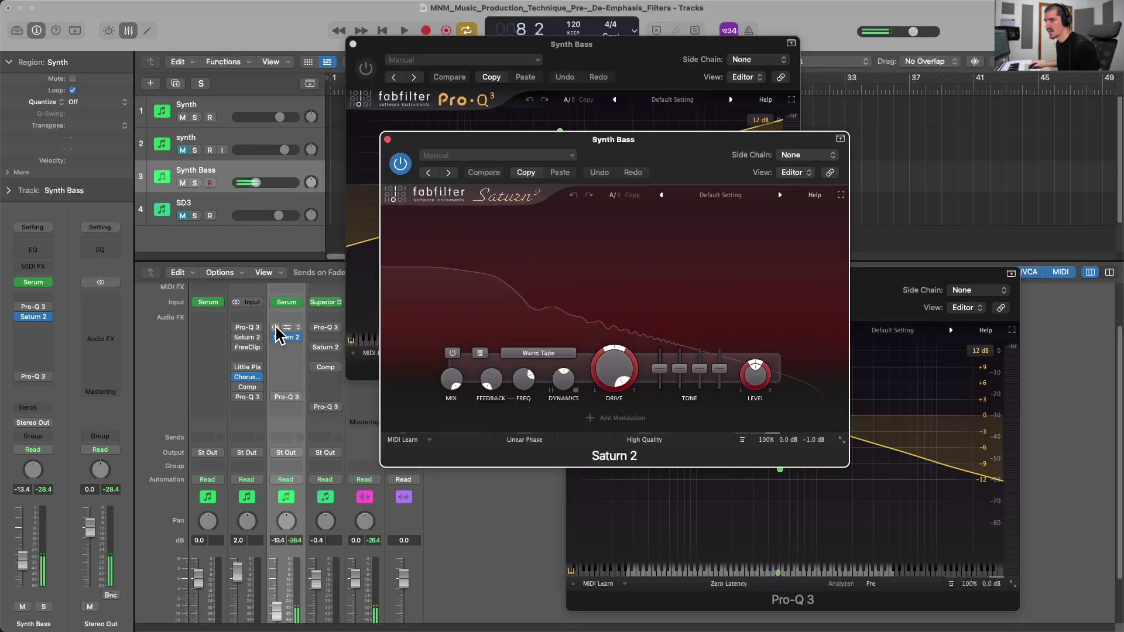
key(space)
Re-enable the second tilt EQ, play from bar 5, then close Saturn 2 and the boosting Pro-Q 3.
shift+click(282, 397)
key(space)
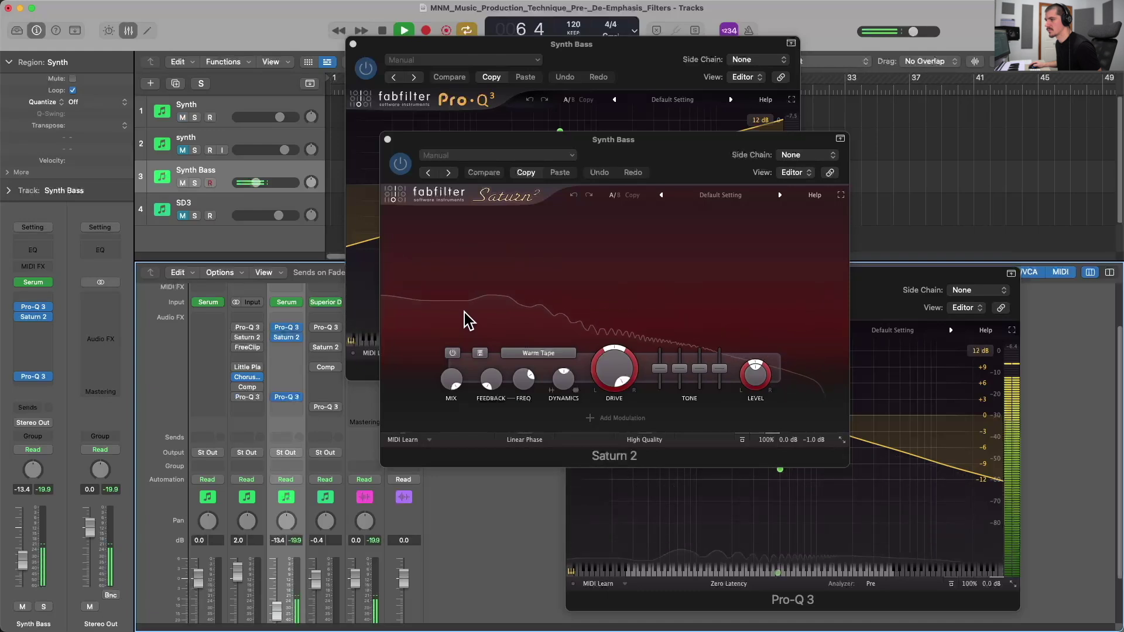
key(space)
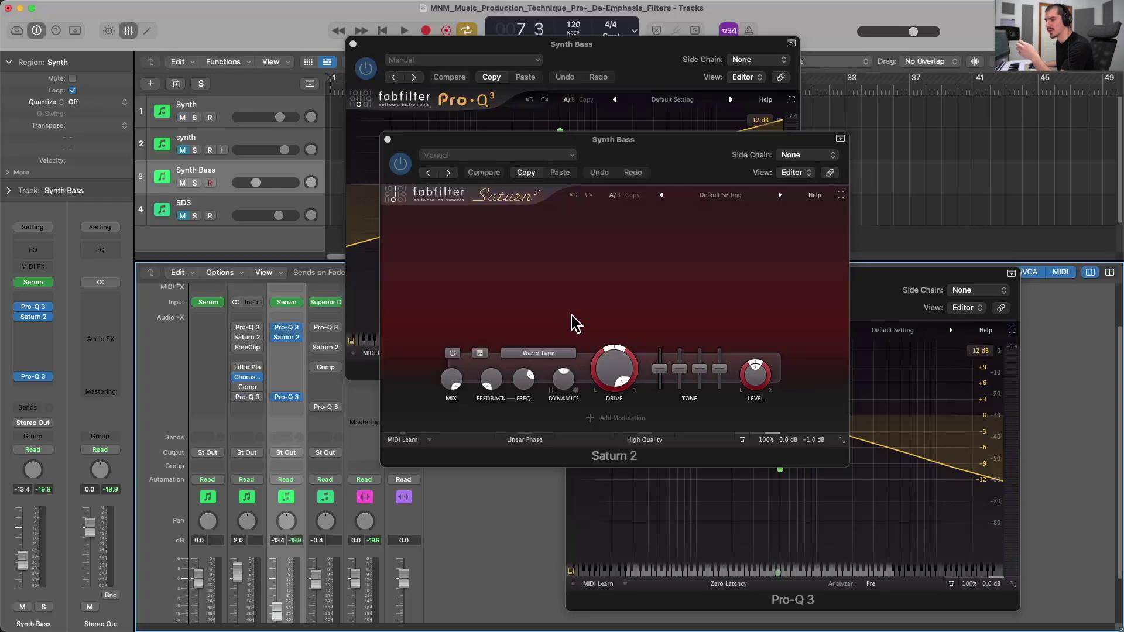
click(616, 152)
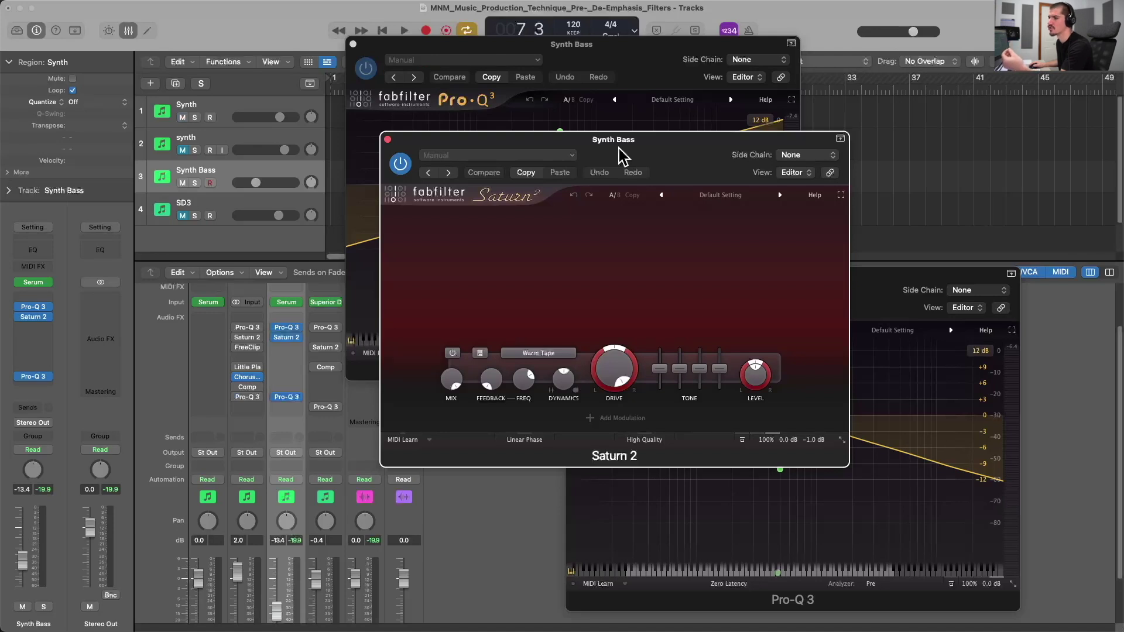
click(387, 140)
click(353, 44)
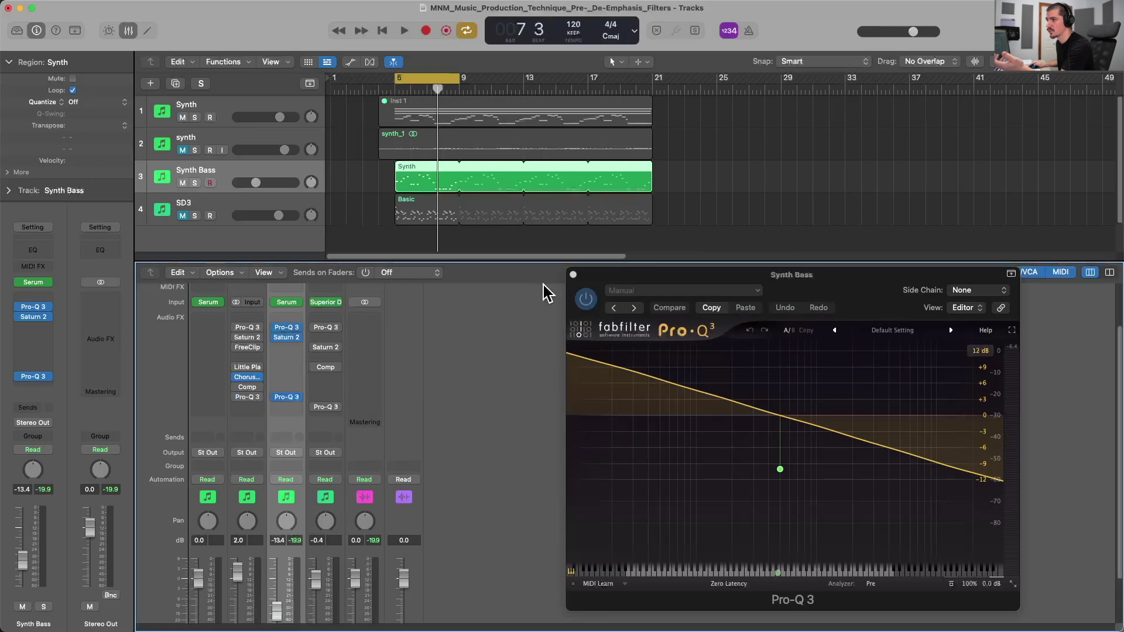
Close the last Pro-Q 3 window, unmute the SD3 drum track and mute Synth Bass.
click(574, 275)
click(183, 216)
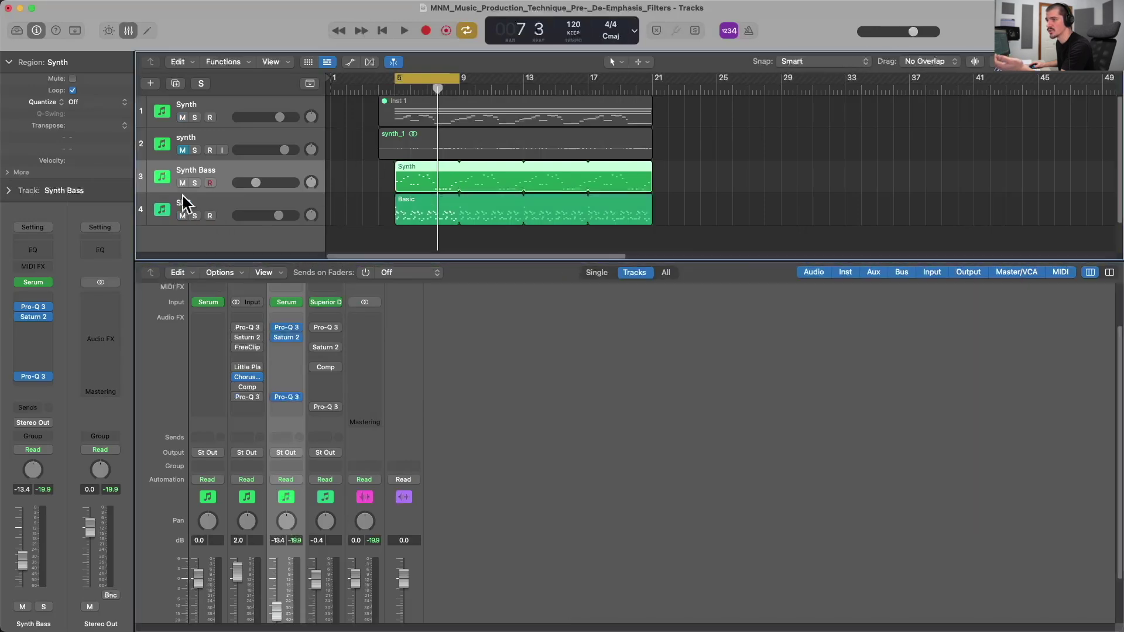
click(183, 183)
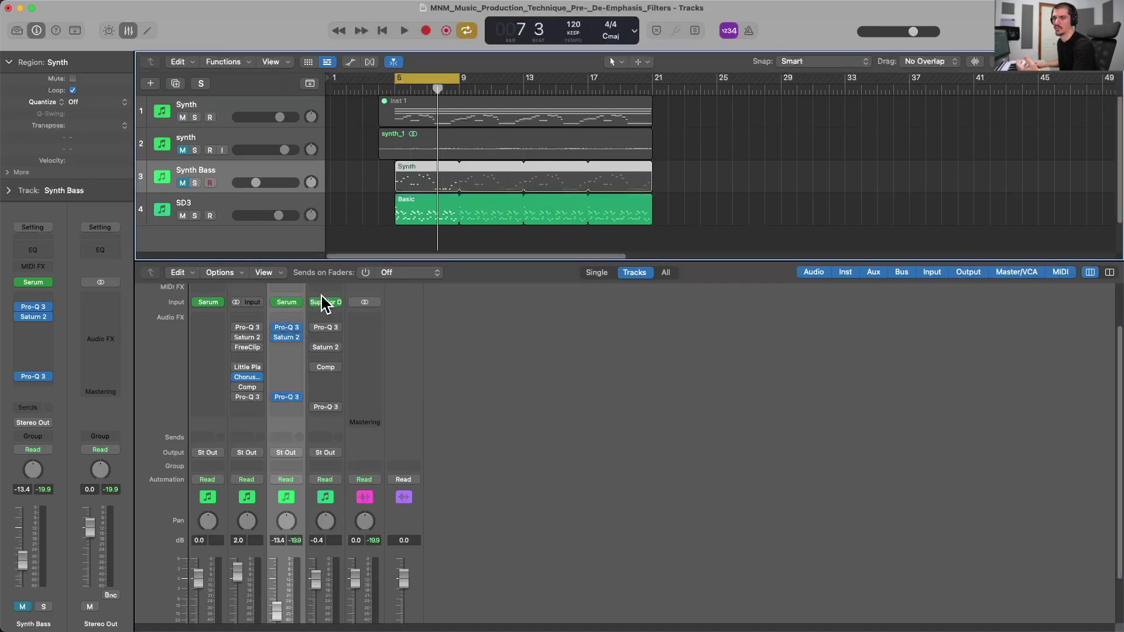
Select SD3, open and close Superior Drummer 3, then open SD3's first Pro-Q 3.
mouse_move(333, 304)
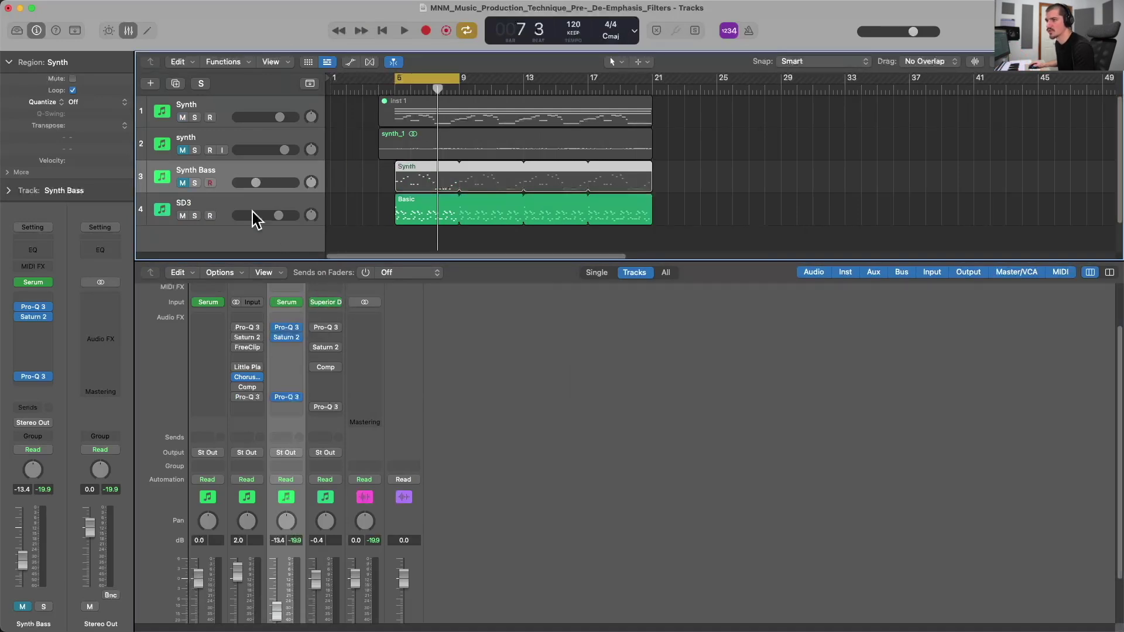
click(217, 202)
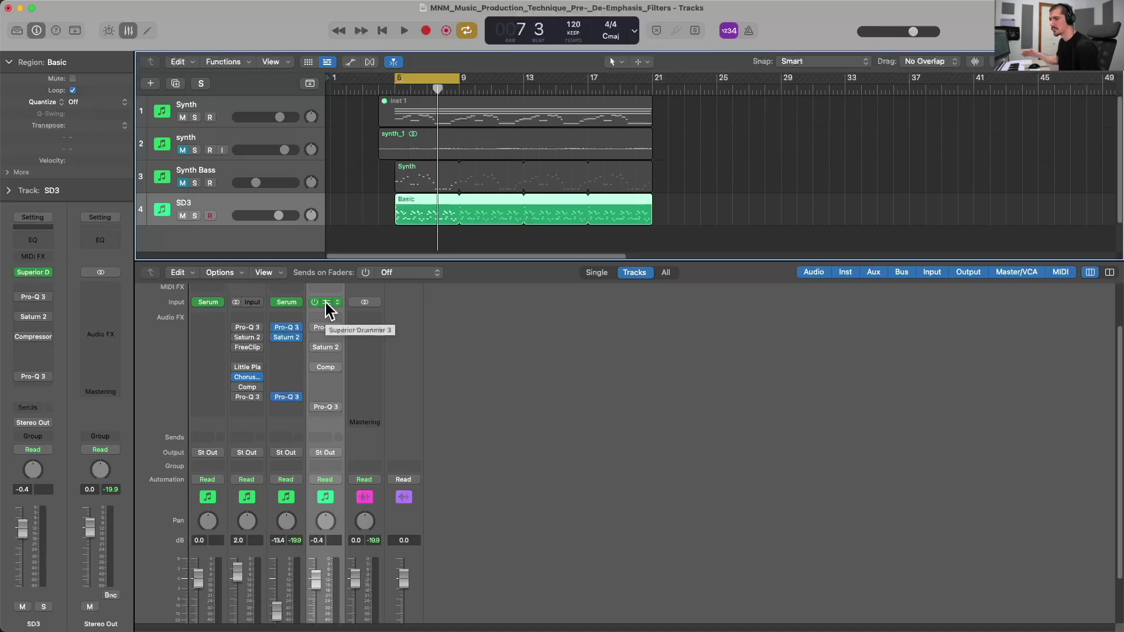
click(325, 303)
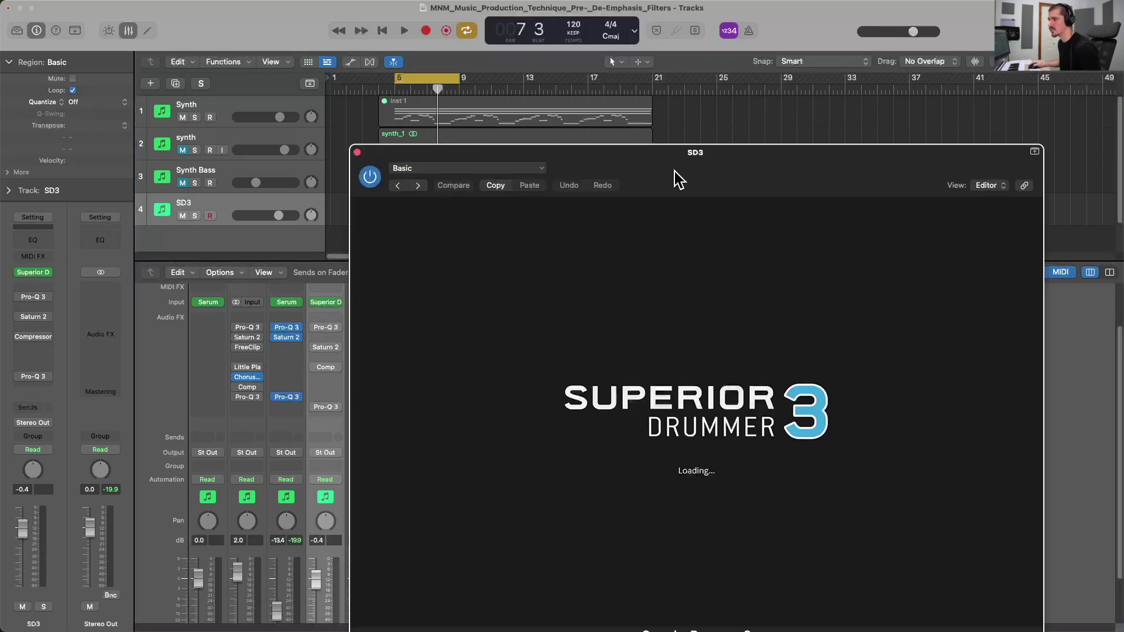
drag(679, 179, 717, 120)
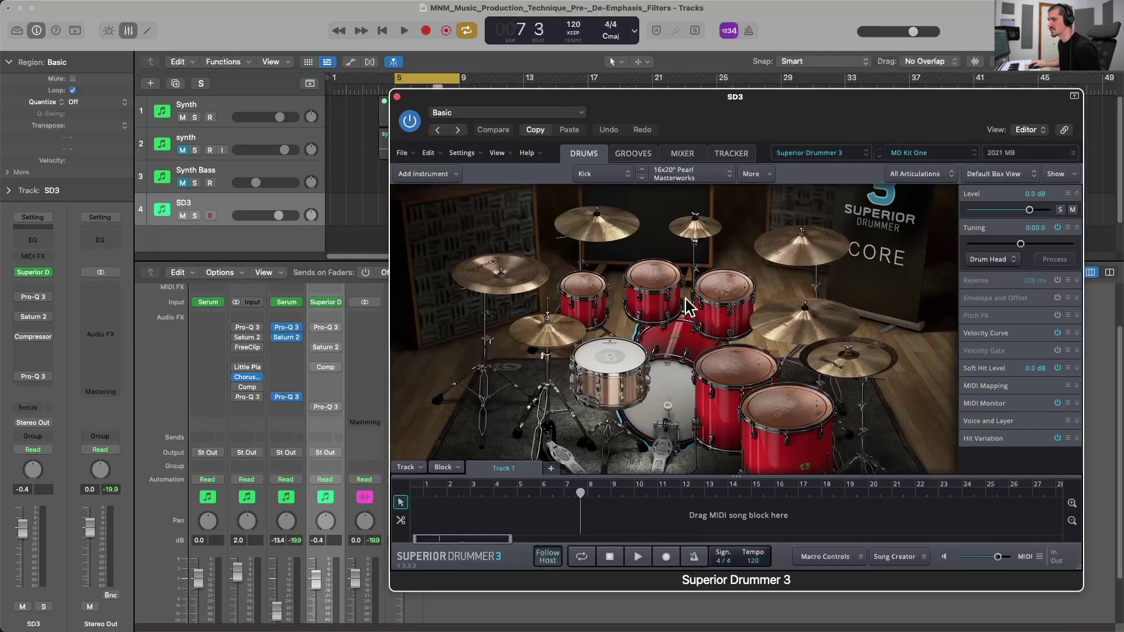
click(397, 98)
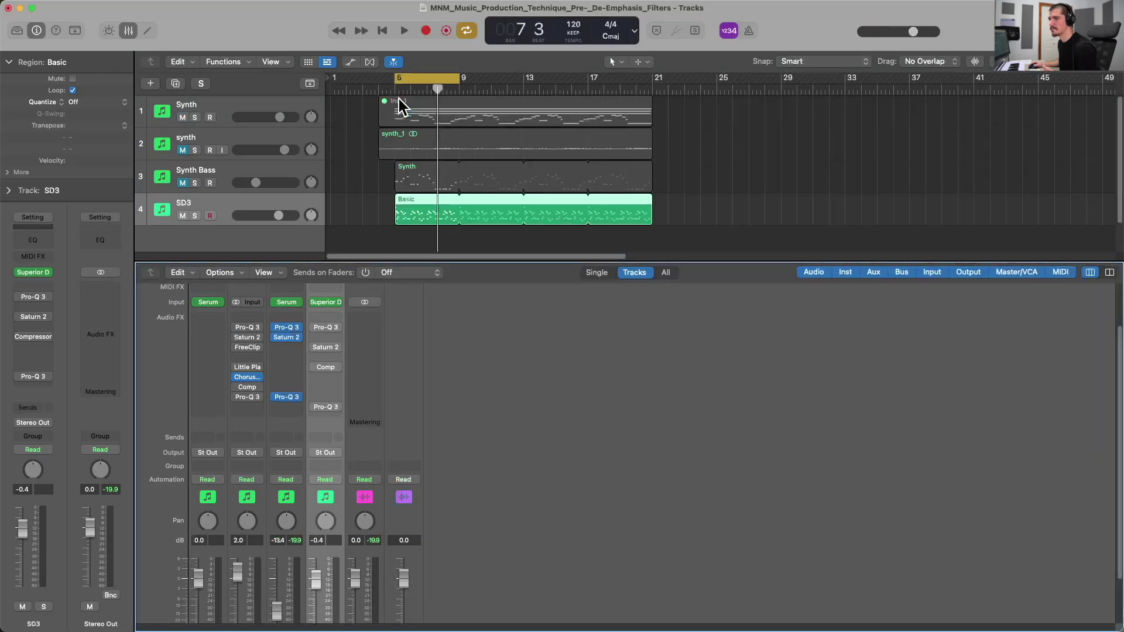
click(325, 328)
Open SD3's second Pro-Q 3 and arrange the boosting and cutting EQ windows.
click(326, 406)
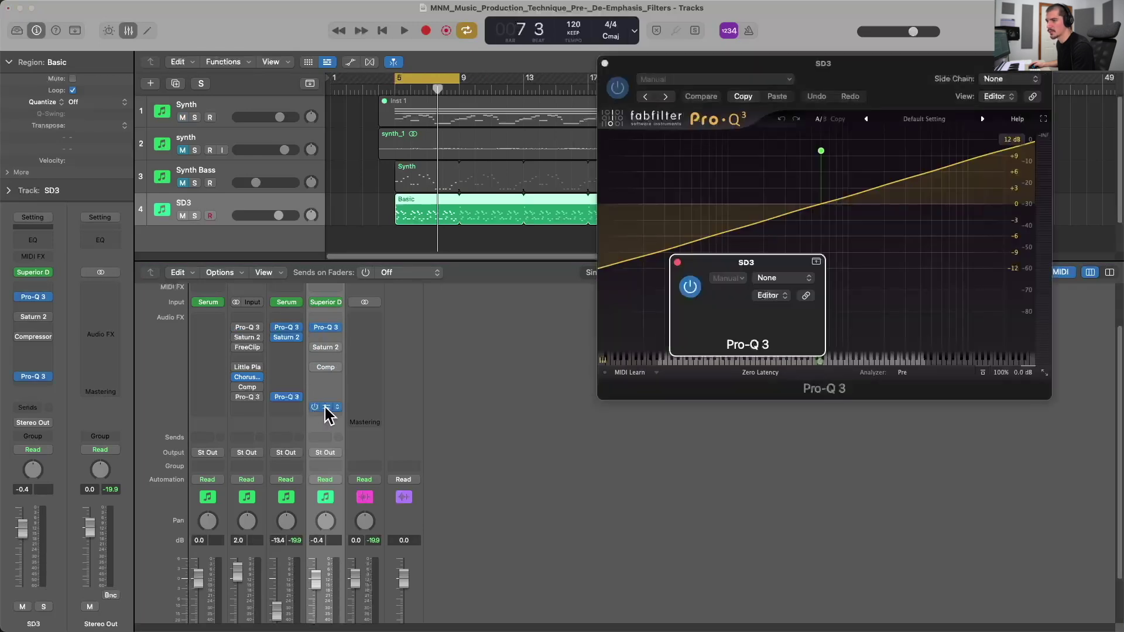
drag(820, 63, 552, 47)
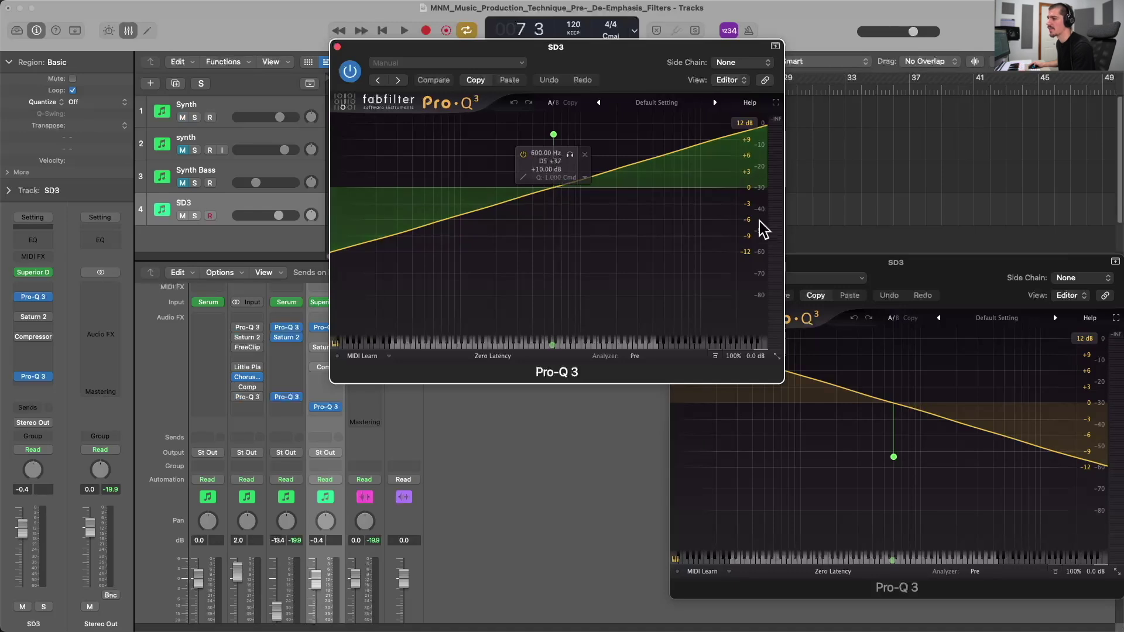
click(903, 274)
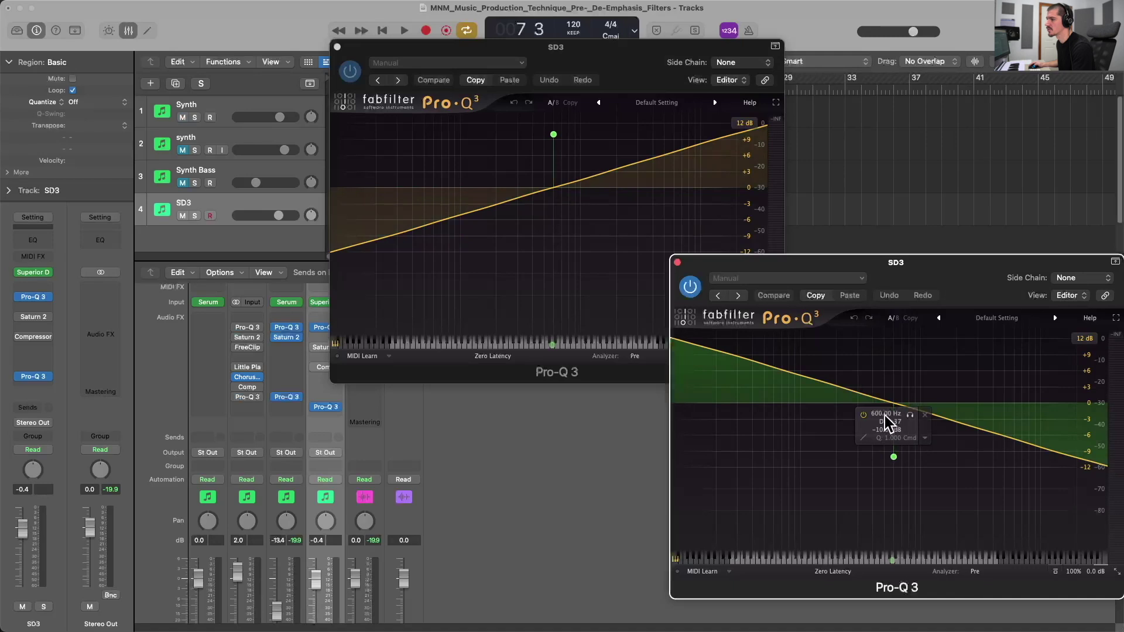
drag(632, 52, 734, 41)
Play the drums, bypass both SD3 tilt EQs, stop, and switch Saturn 2 back on.
mouse_move(319, 334)
key(space)
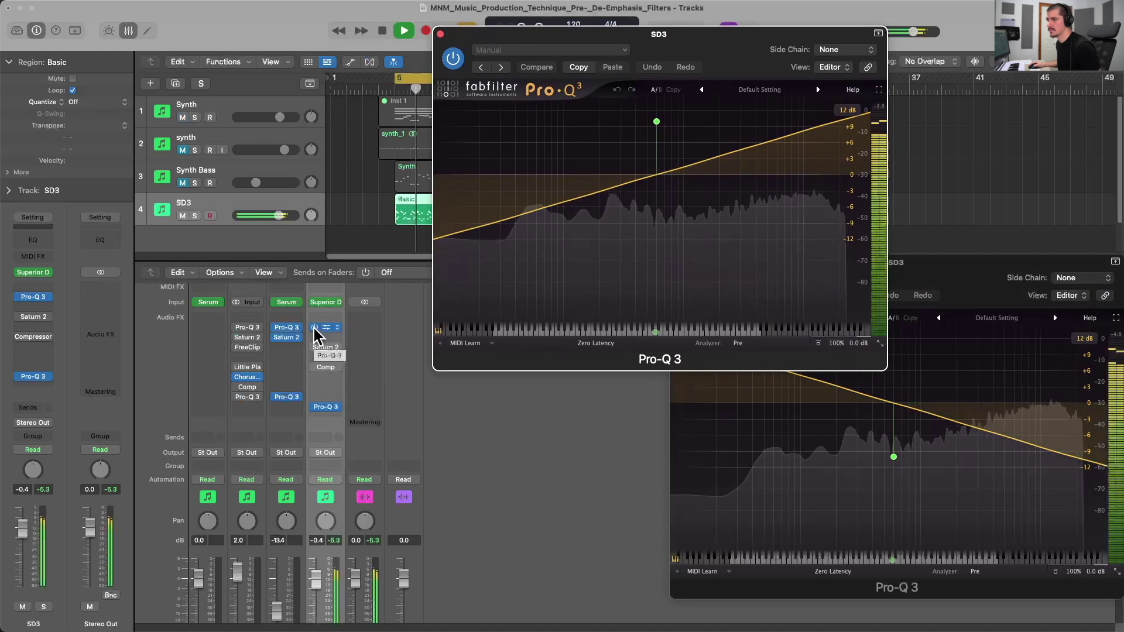
click(315, 328)
click(315, 406)
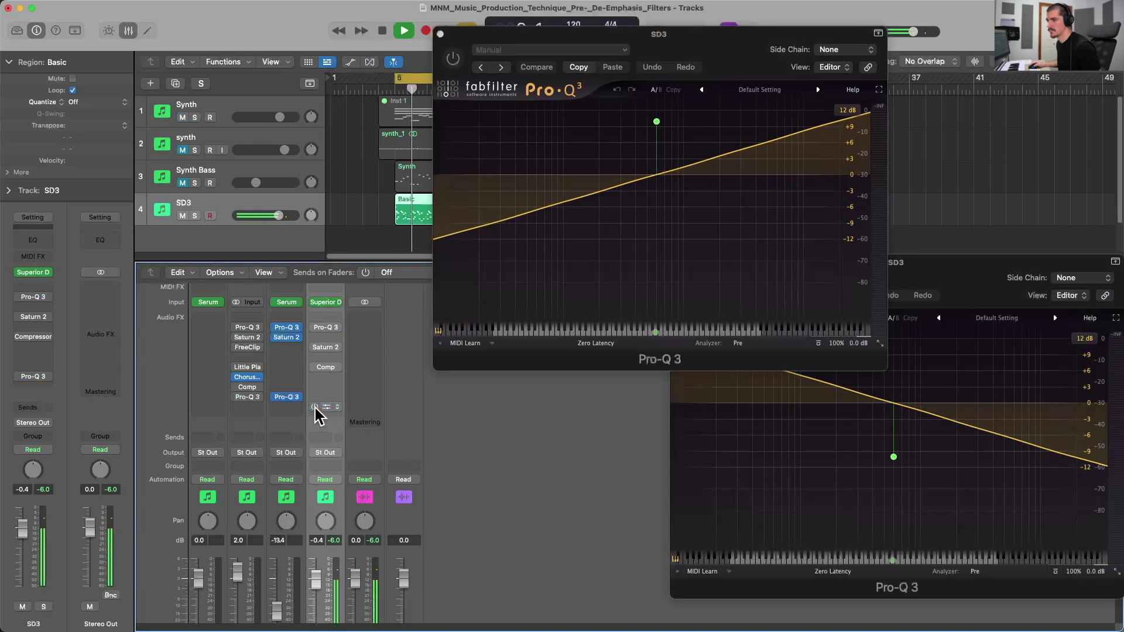
key(space)
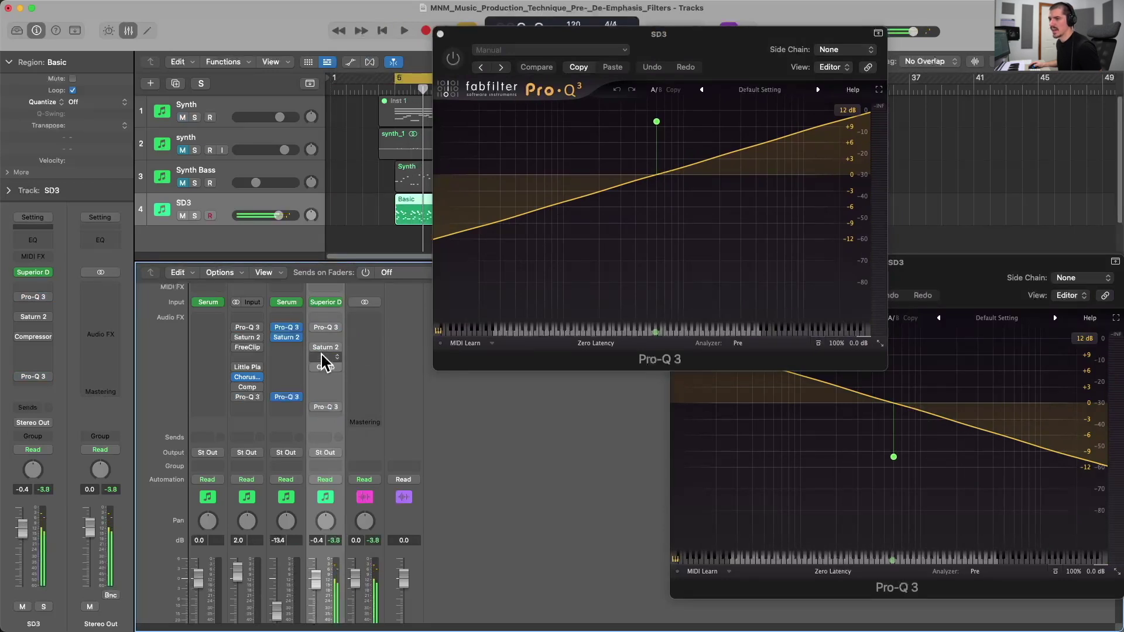
click(316, 347)
Open SD3's Saturn 2 editor and play the drums through Saturn 2 alone.
click(326, 347)
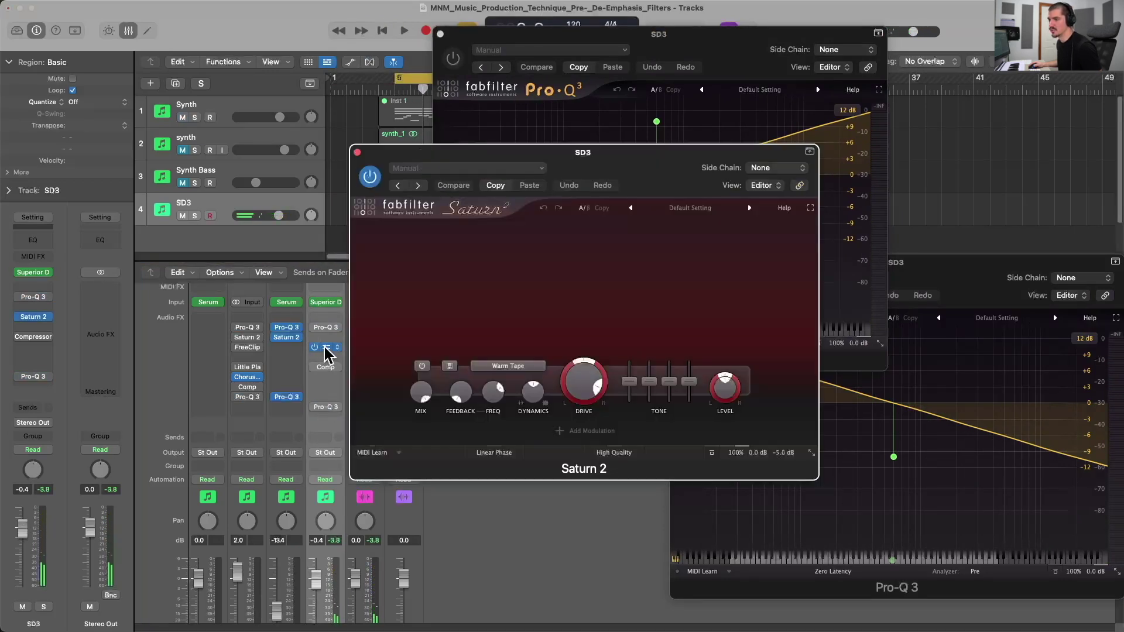
drag(633, 167, 652, 182)
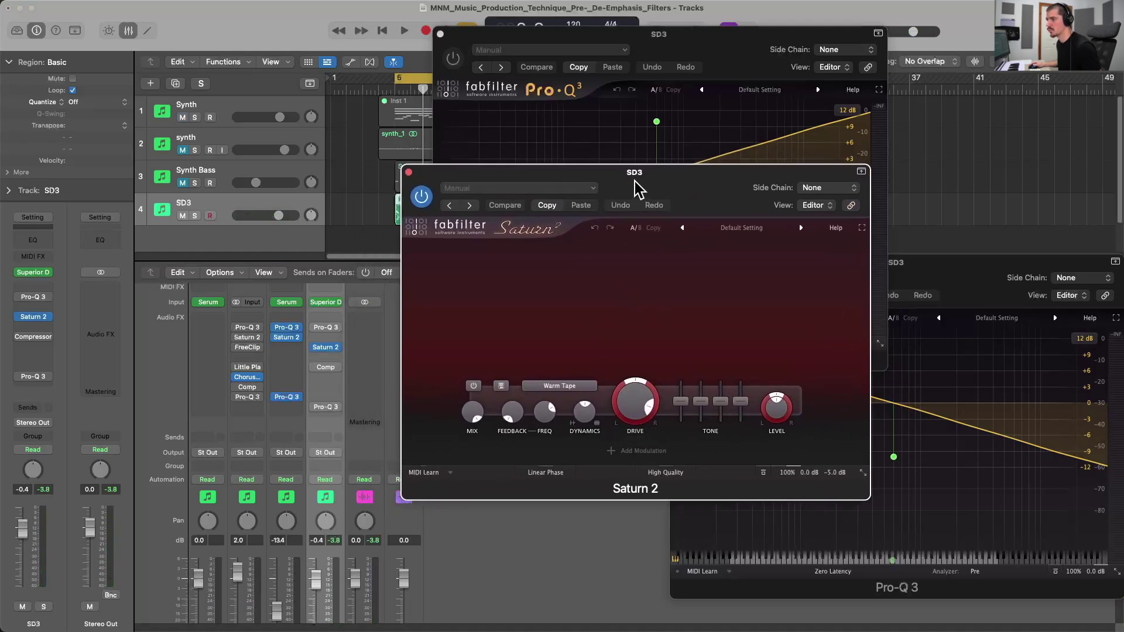
key(space)
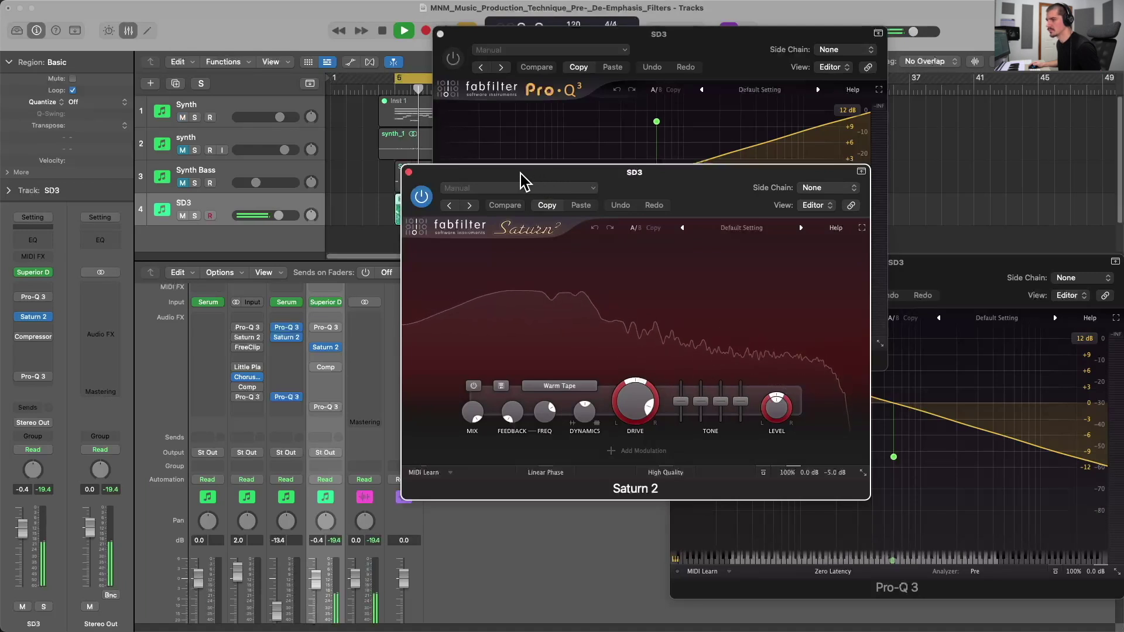
key(space)
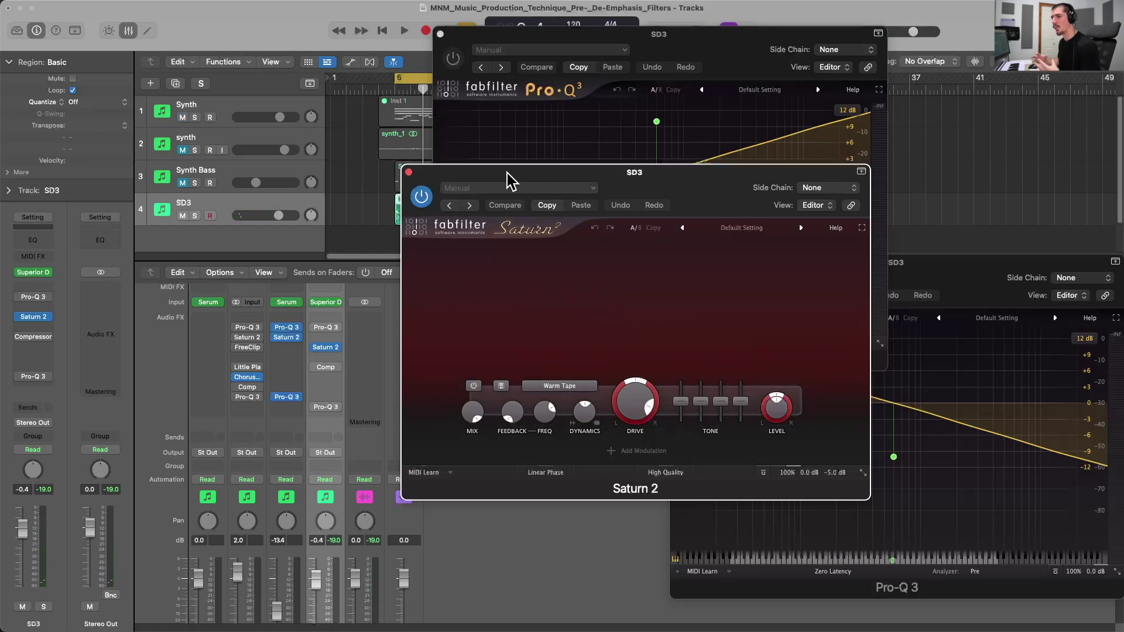
Re-enable both SD3 Pro-Q 3 tilt EQs and rearrange the EQ and Saturn 2 windows.
click(313, 327)
click(313, 407)
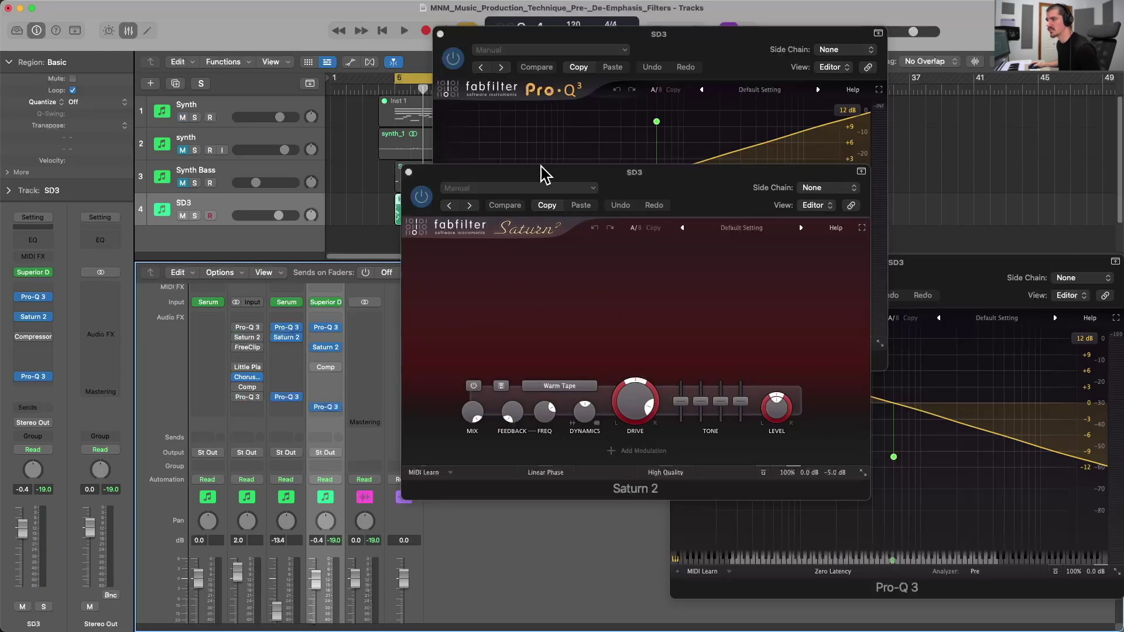
click(588, 30)
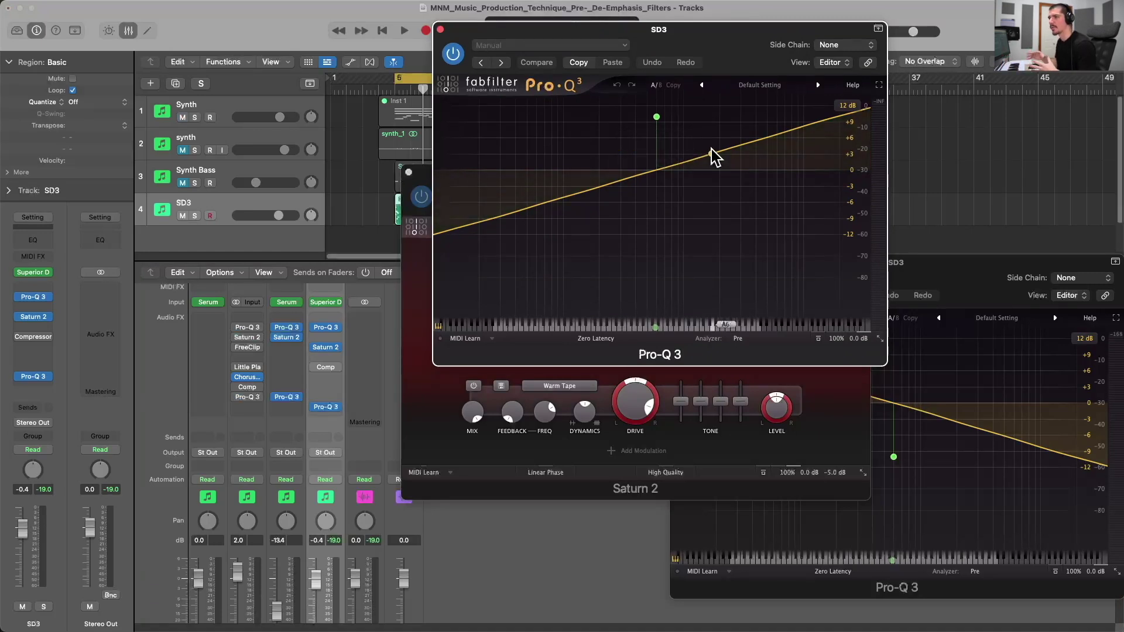
click(673, 491)
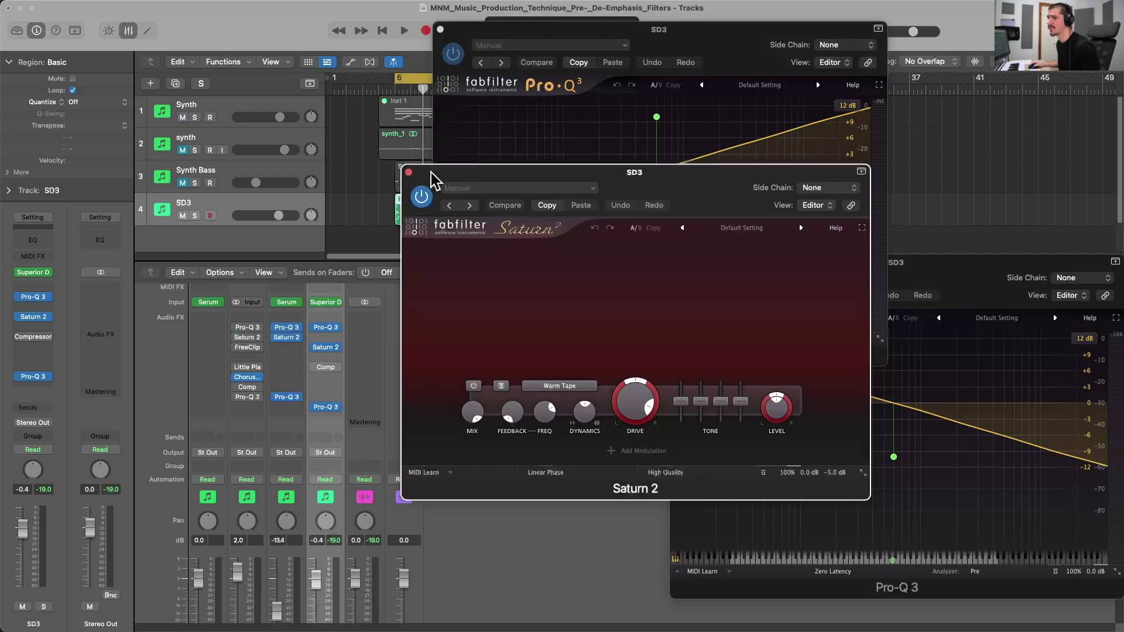
drag(430, 172, 449, 184)
Play SD3 with the tilt EQs, bypass the first Pro-Q 3, then bypass Saturn 2.
key(space)
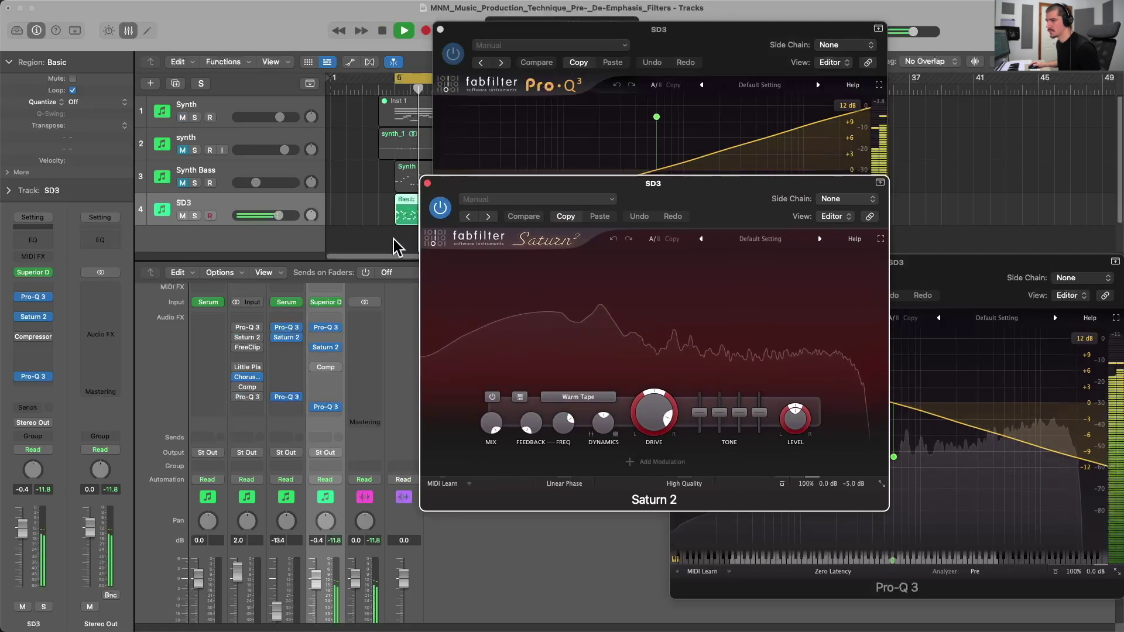
mouse_move(319, 331)
click(315, 328)
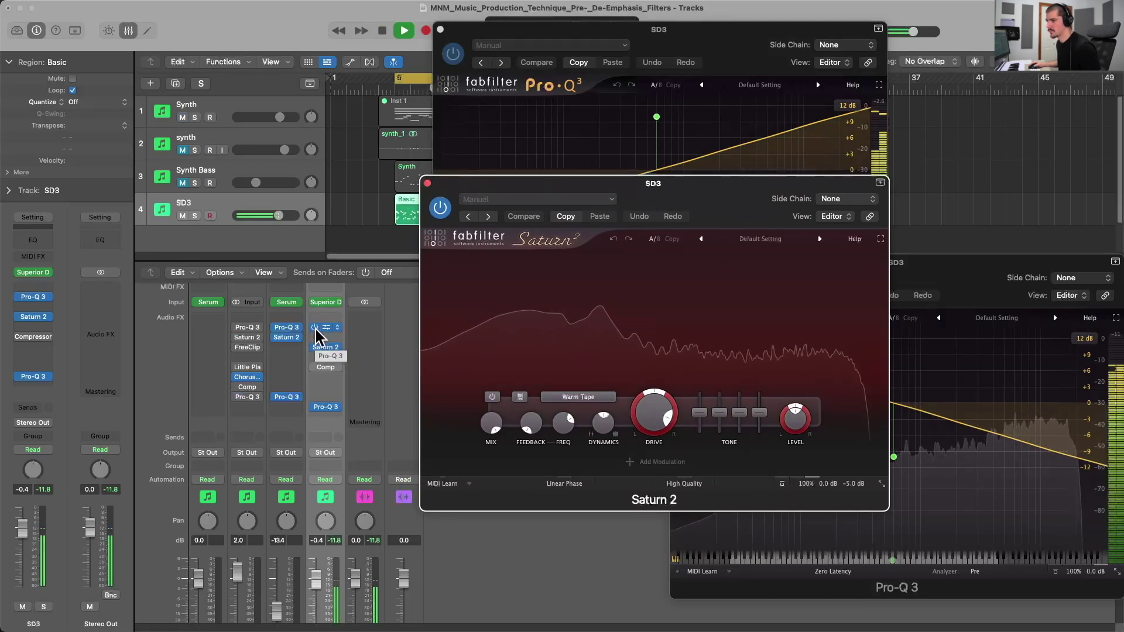
key(space)
key(space)
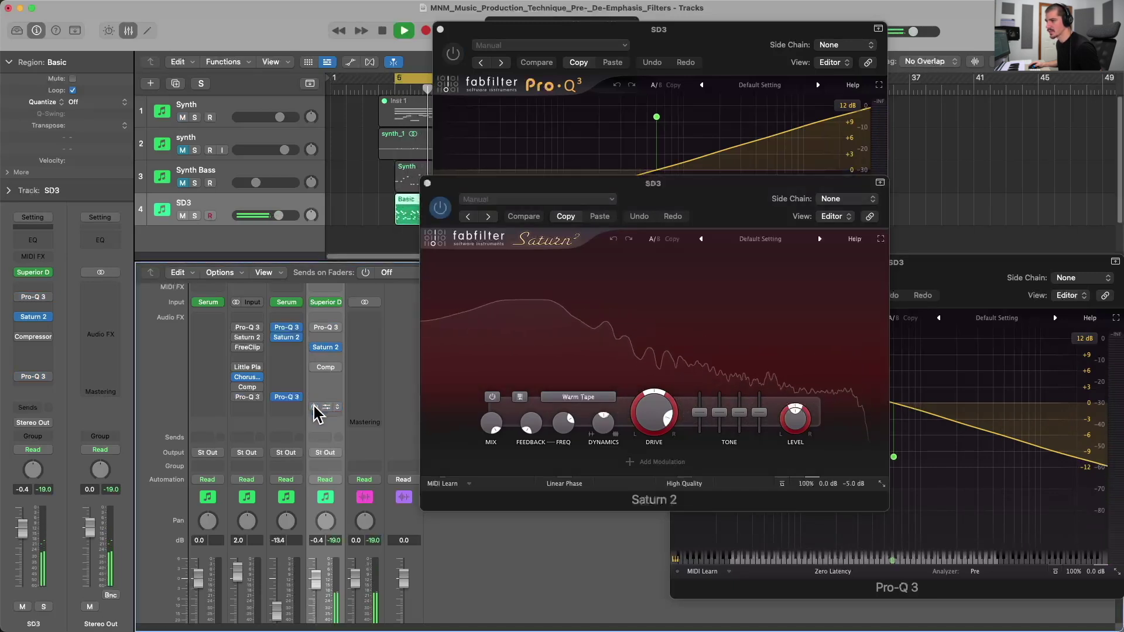
key(space)
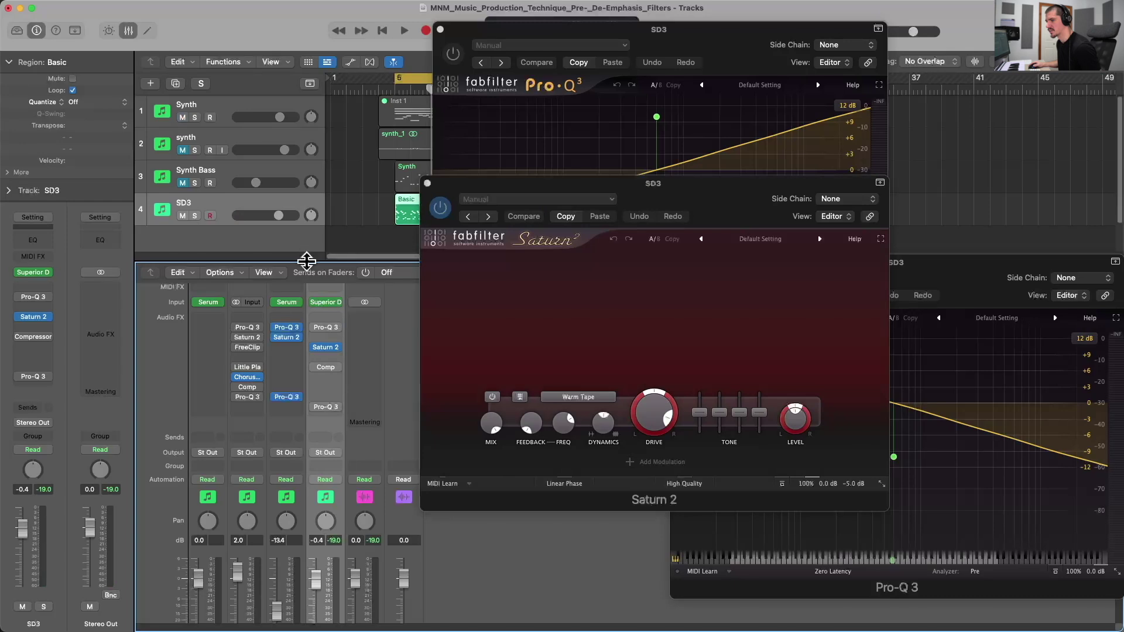
click(314, 347)
Enable SD3's Vintage VCA Compressor, position its editor aside, and play the drums through it.
click(314, 368)
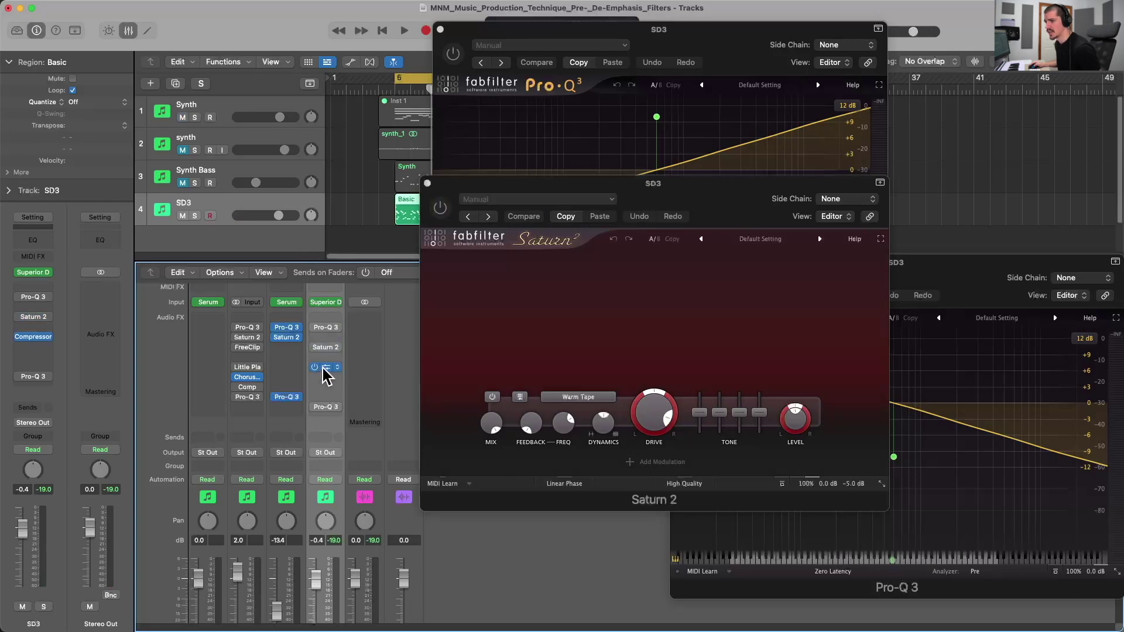
click(326, 367)
drag(597, 167, 665, 184)
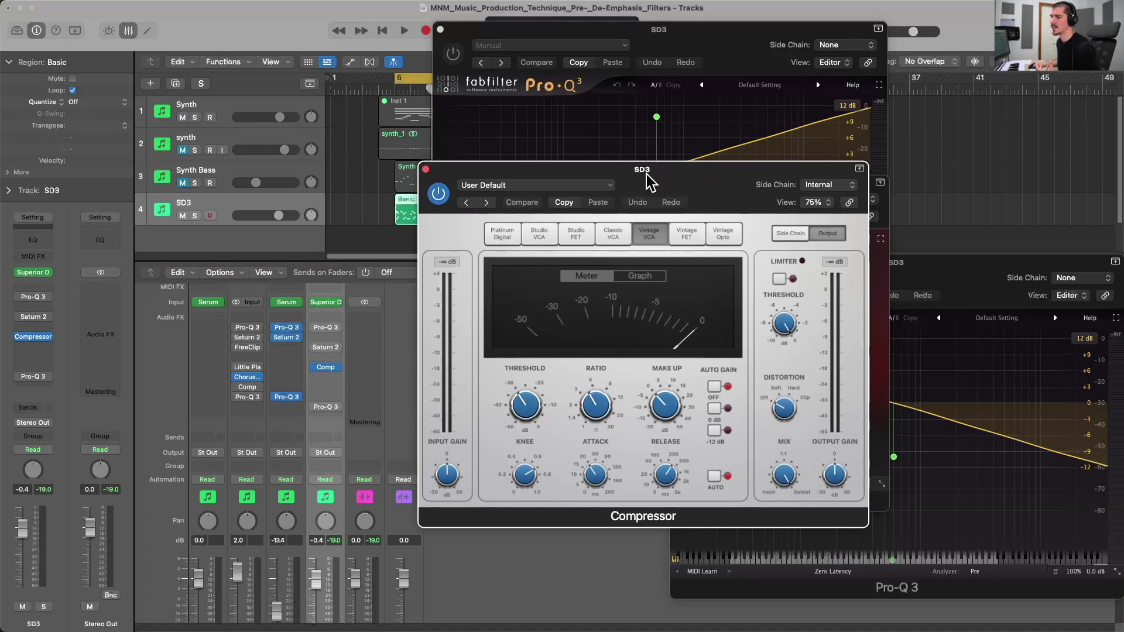
drag(646, 171, 664, 203)
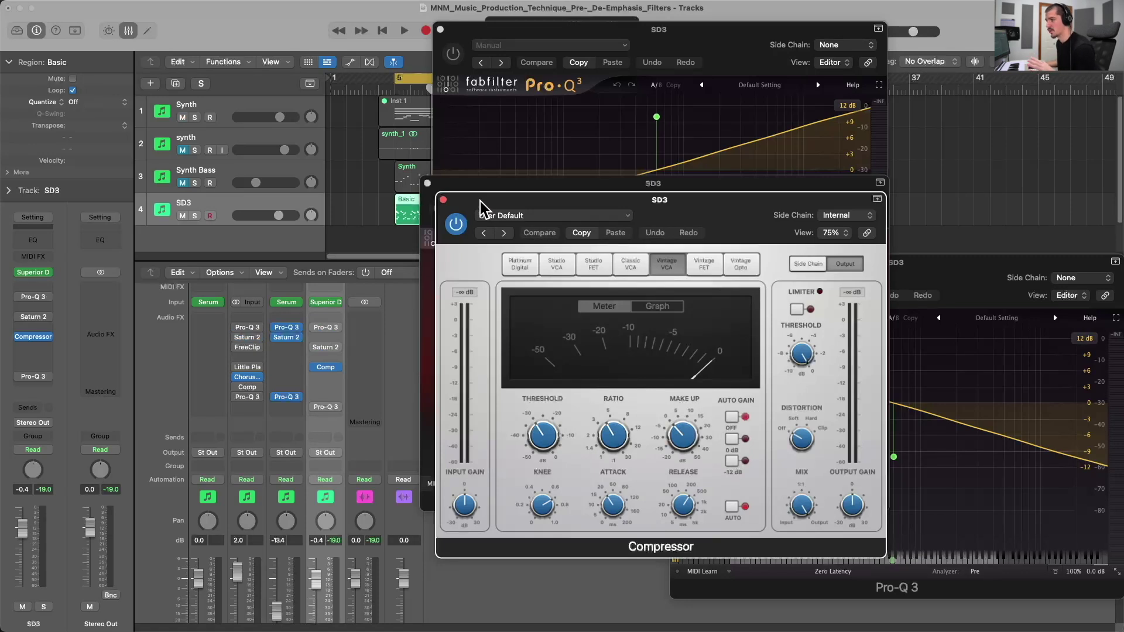
key(space)
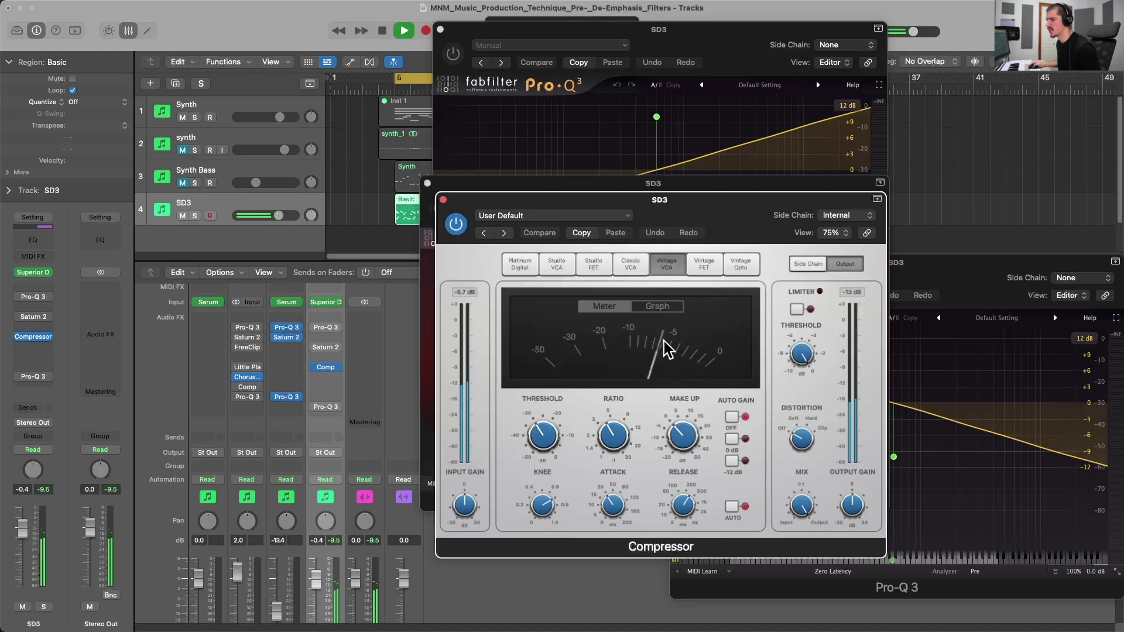
Re-enable both SD3 Pro-Q 3s and play the compressed drums with the tilt EQs.
key(space)
click(324, 328)
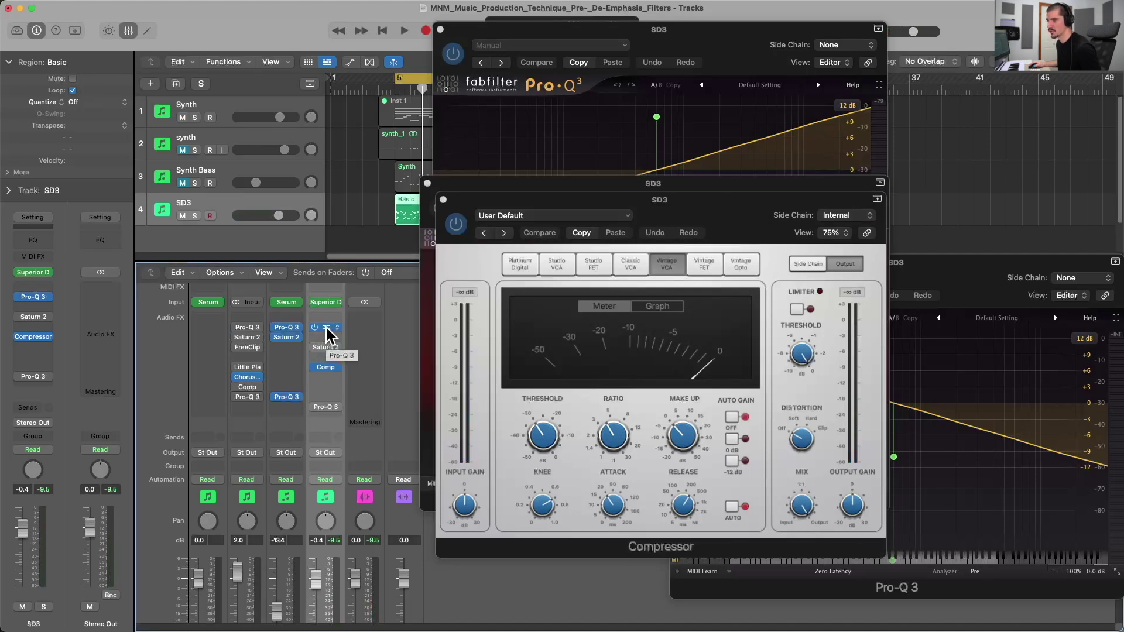
click(315, 407)
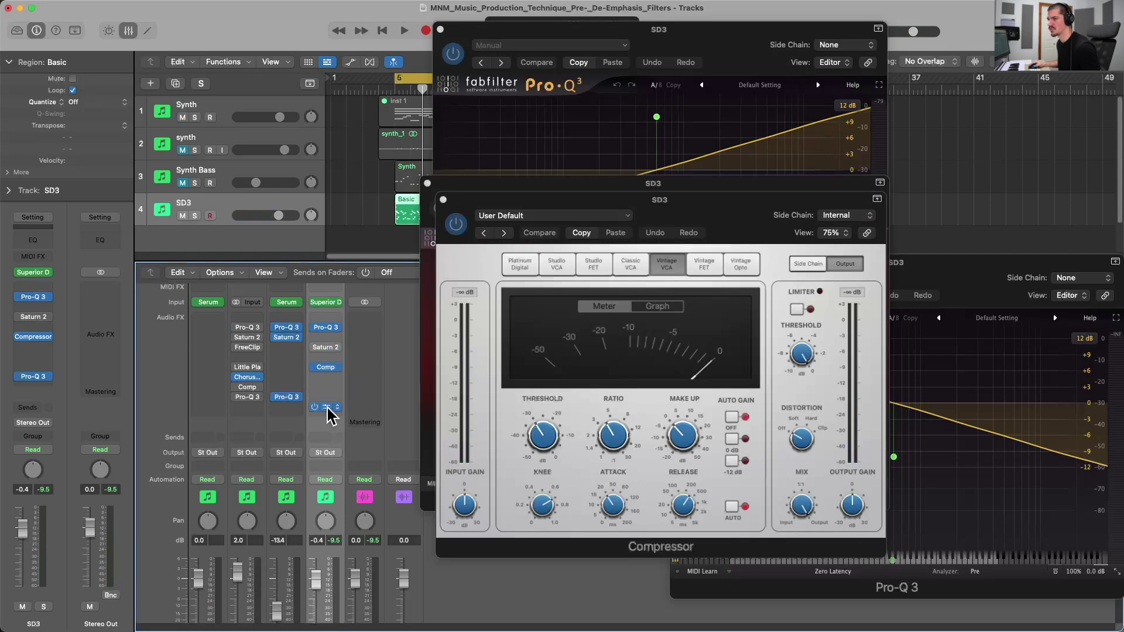
key(space)
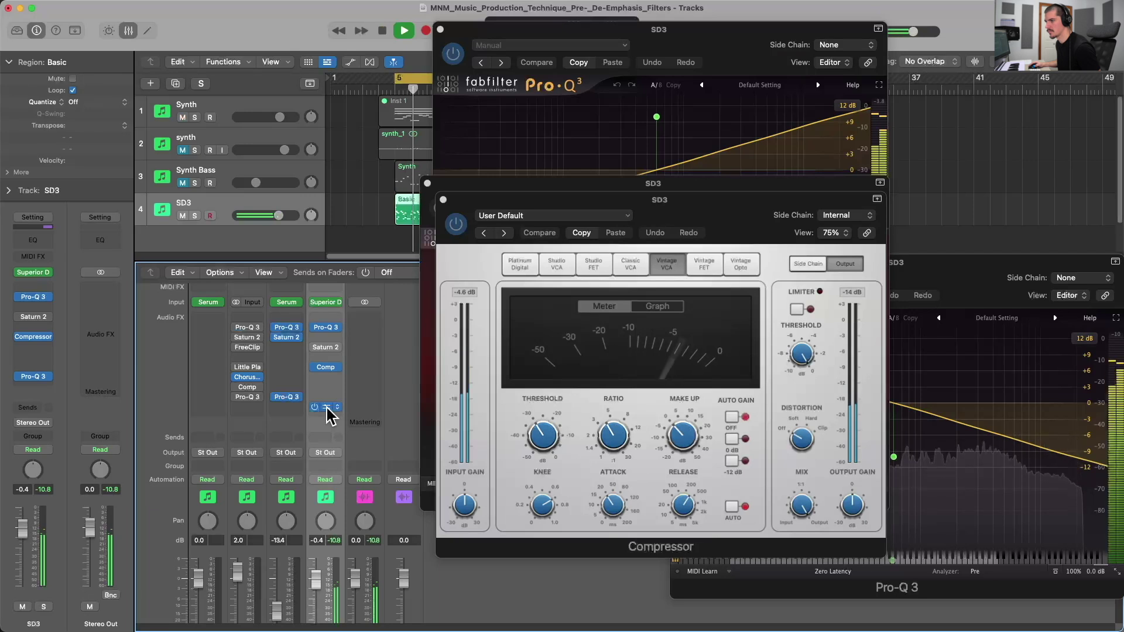
Bypass both tilt EQs to hear the compressor alone, then re-enable them and front Pro-Q 3.
click(314, 328)
key(space)
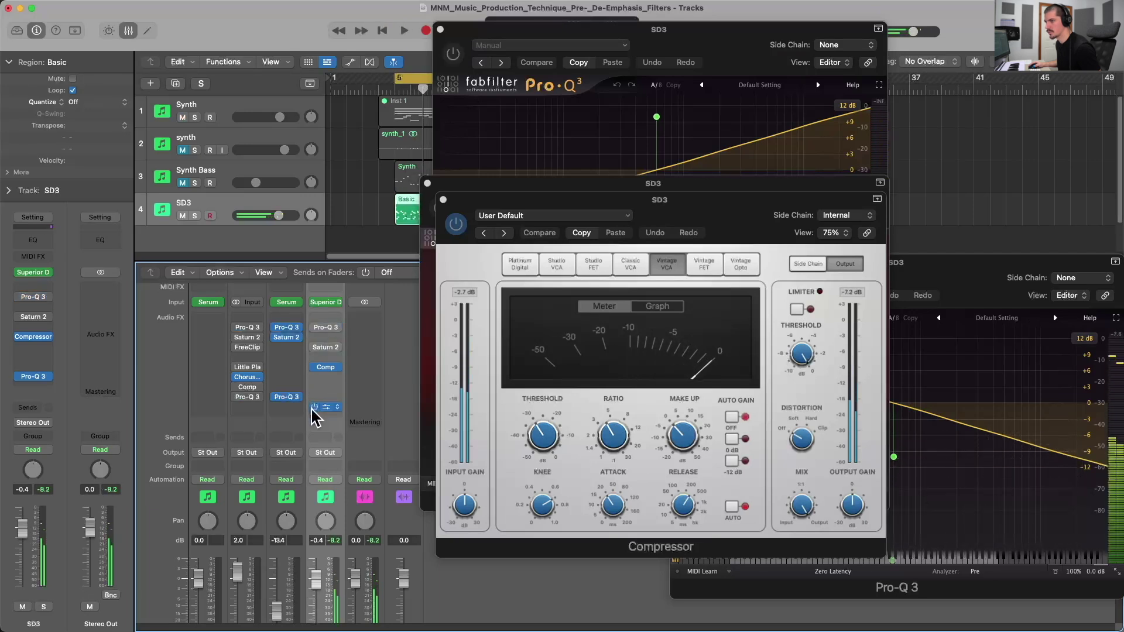
click(315, 407)
key(space)
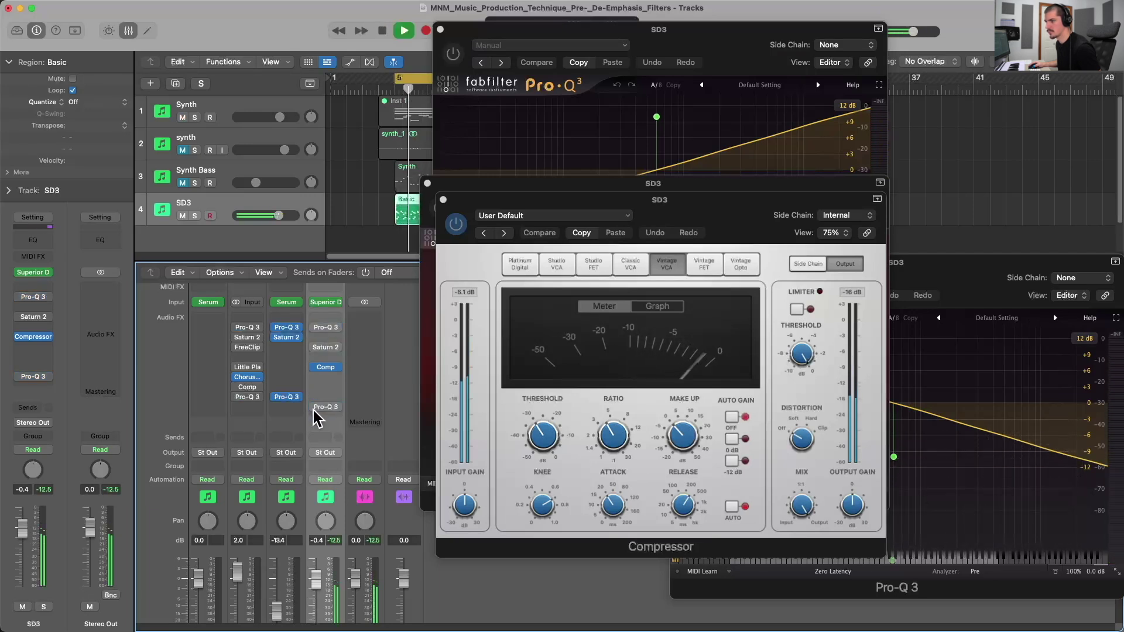
click(315, 406)
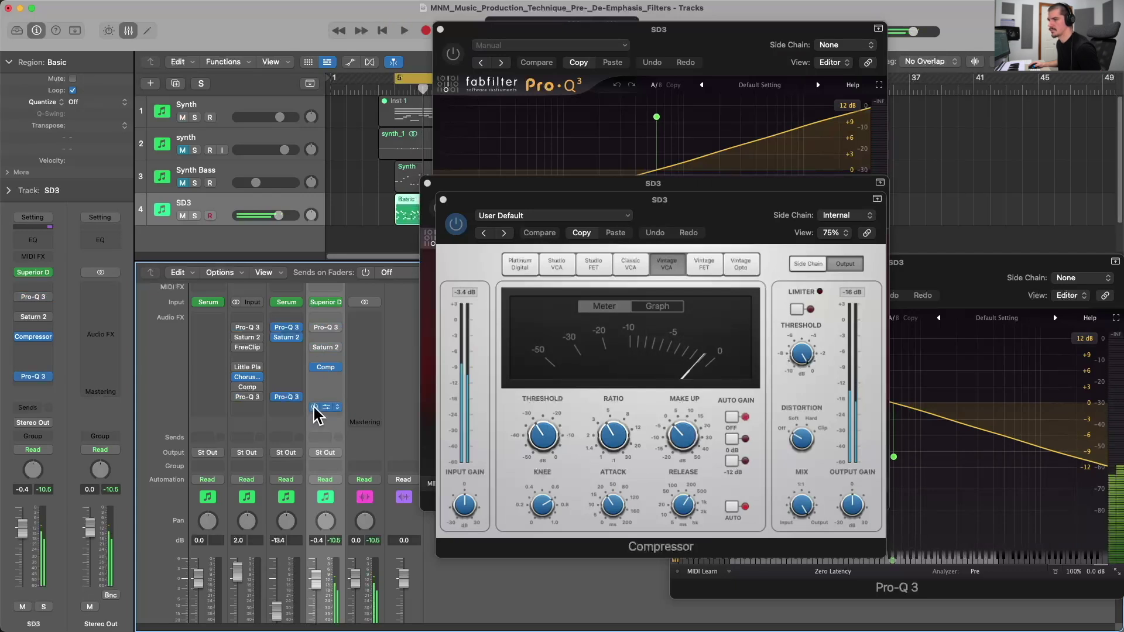
click(315, 327)
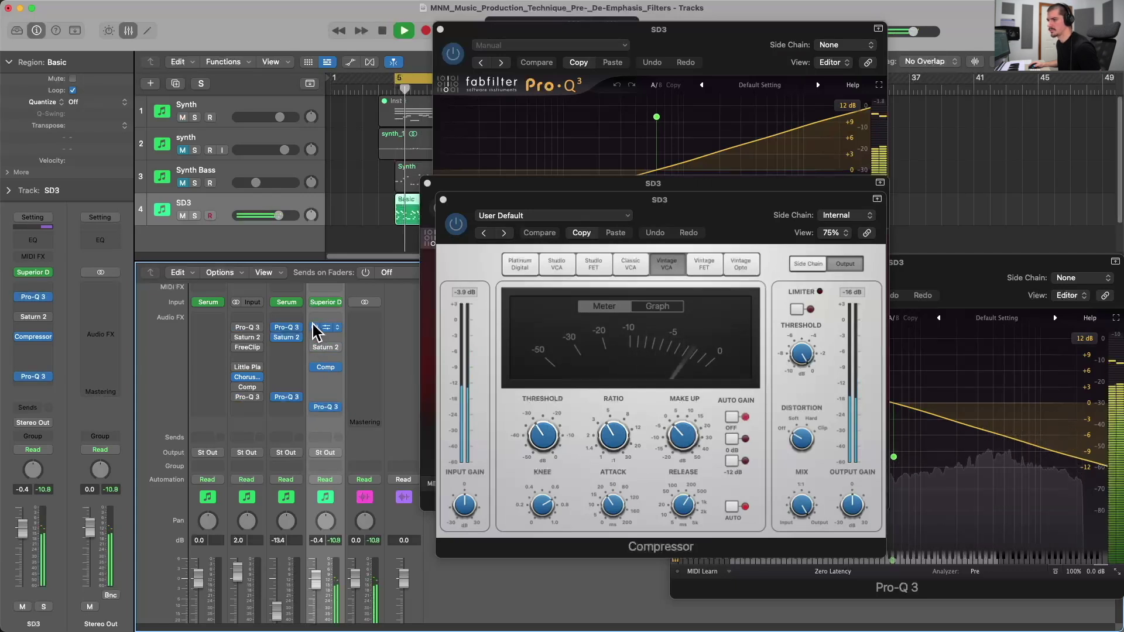
key(space)
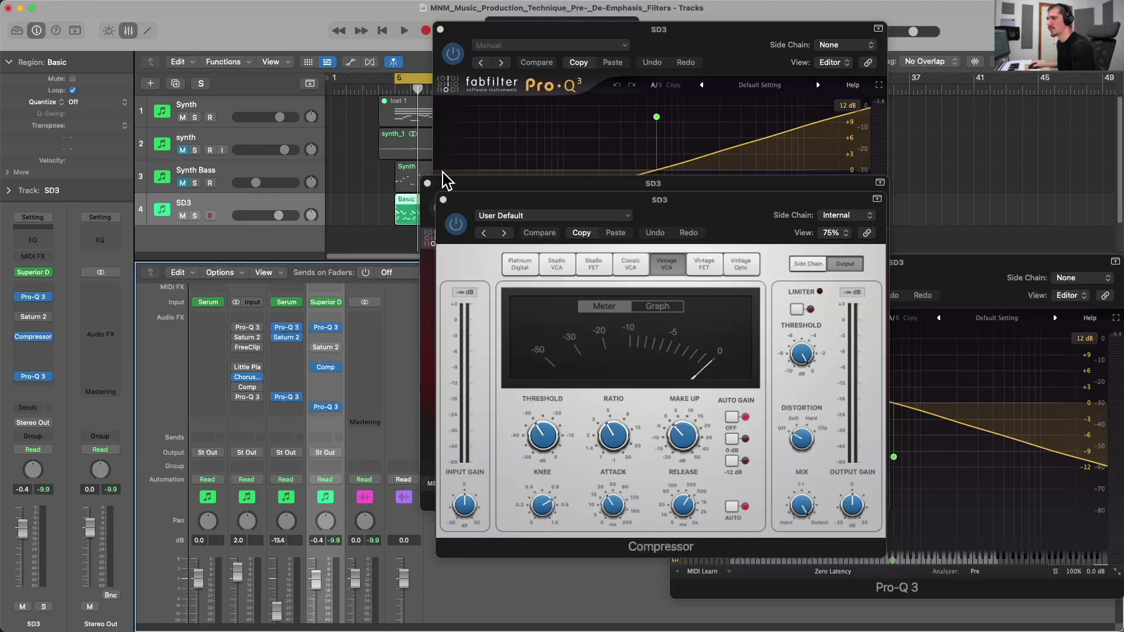
click(478, 37)
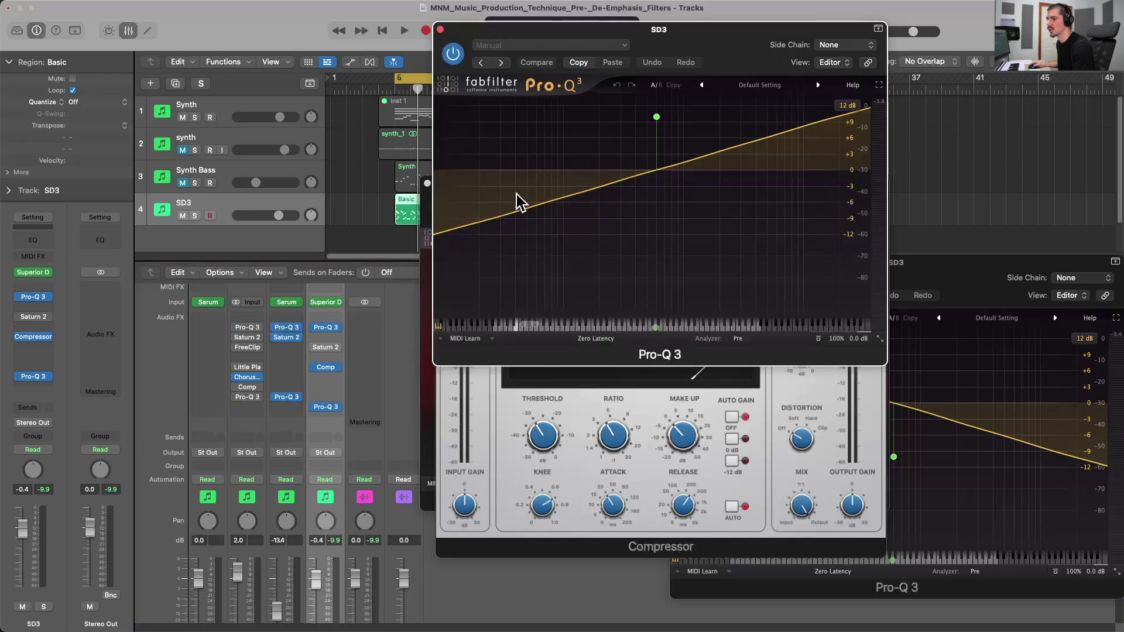
Move the first Pro-Q 3 to the last Audio FX slot of SD3's chain.
click(507, 413)
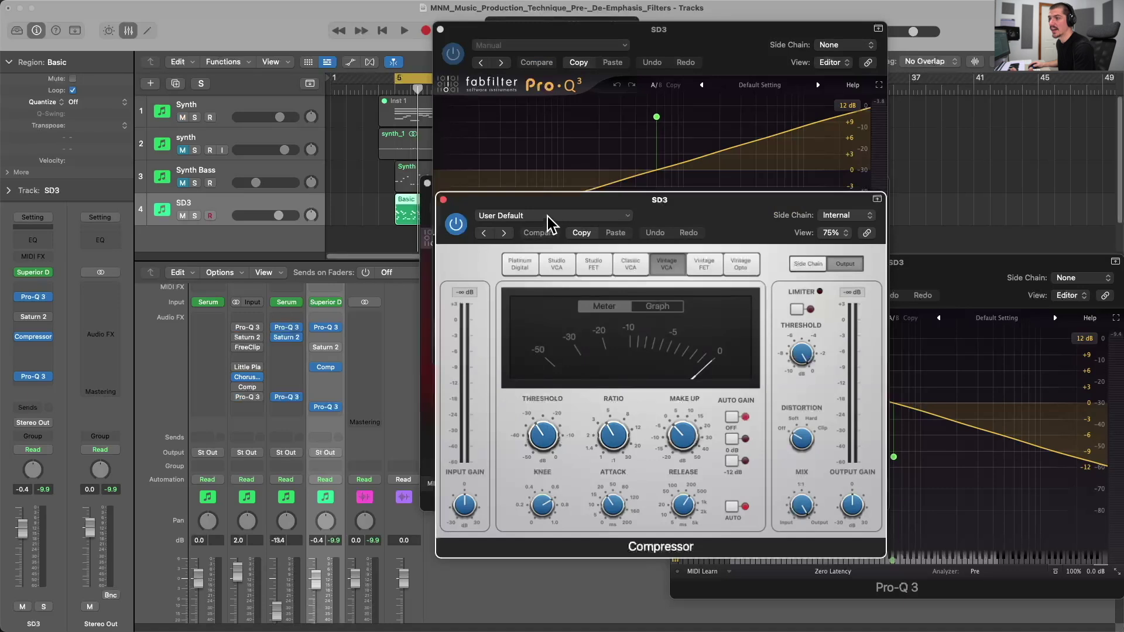
mouse_move(549, 199)
mouse_down()
mouse_move(549, 187)
mouse_move(547, 199)
mouse_up()
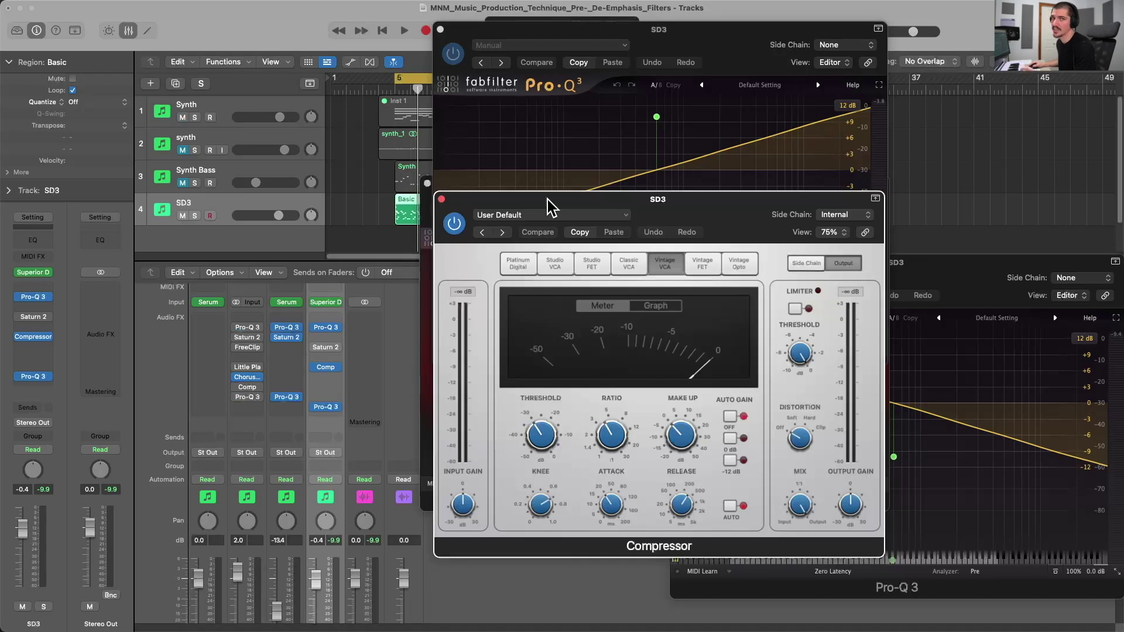
drag(547, 199, 547, 201)
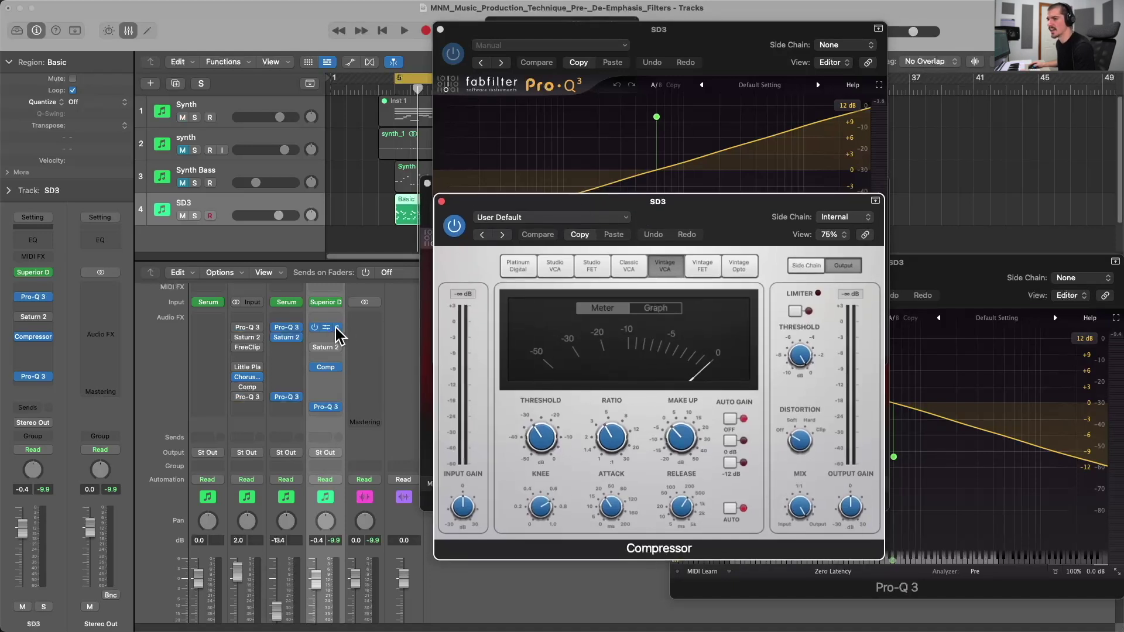
drag(328, 337, 329, 412)
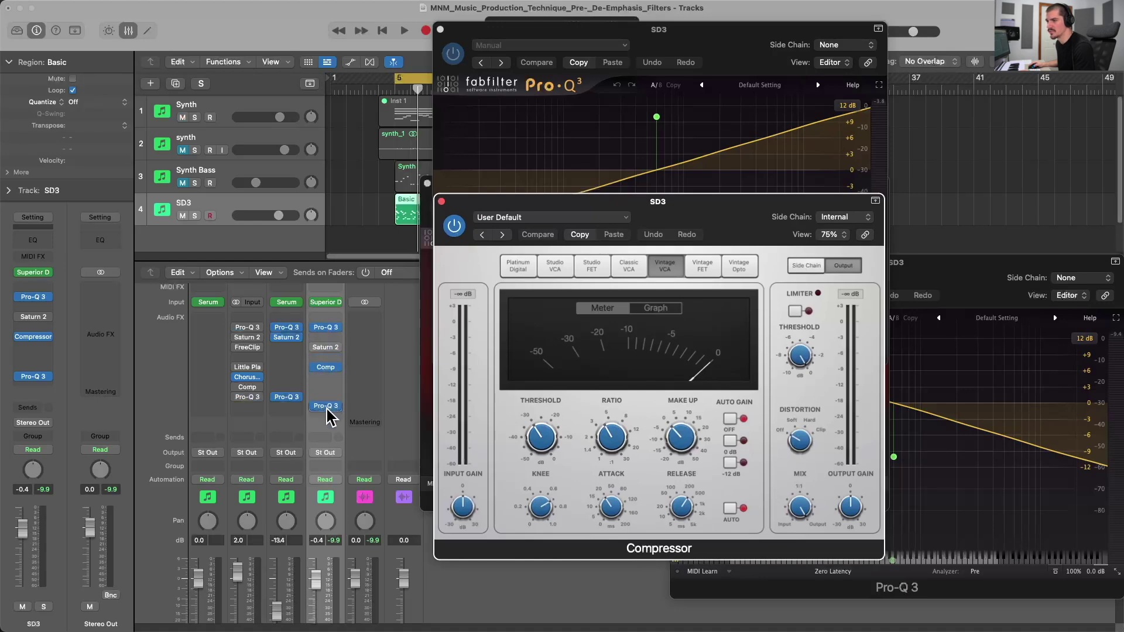
drag(329, 413, 328, 408)
Compare both Pro-Q 3 tilt curves with the compressor settings, ending with the Compressor in front.
click(325, 327)
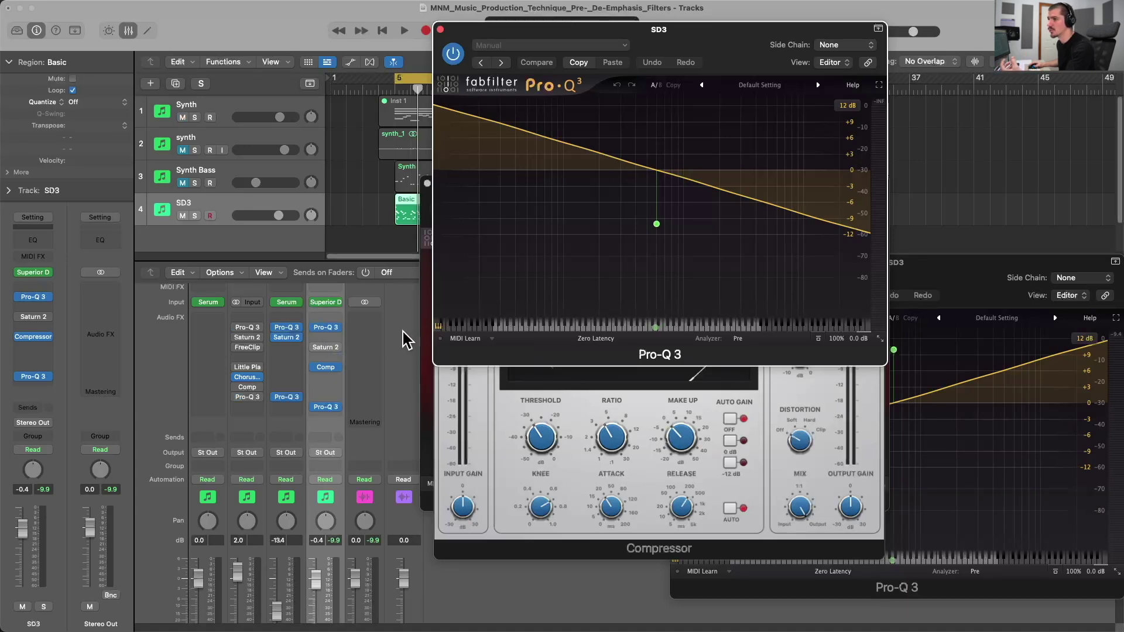
click(326, 329)
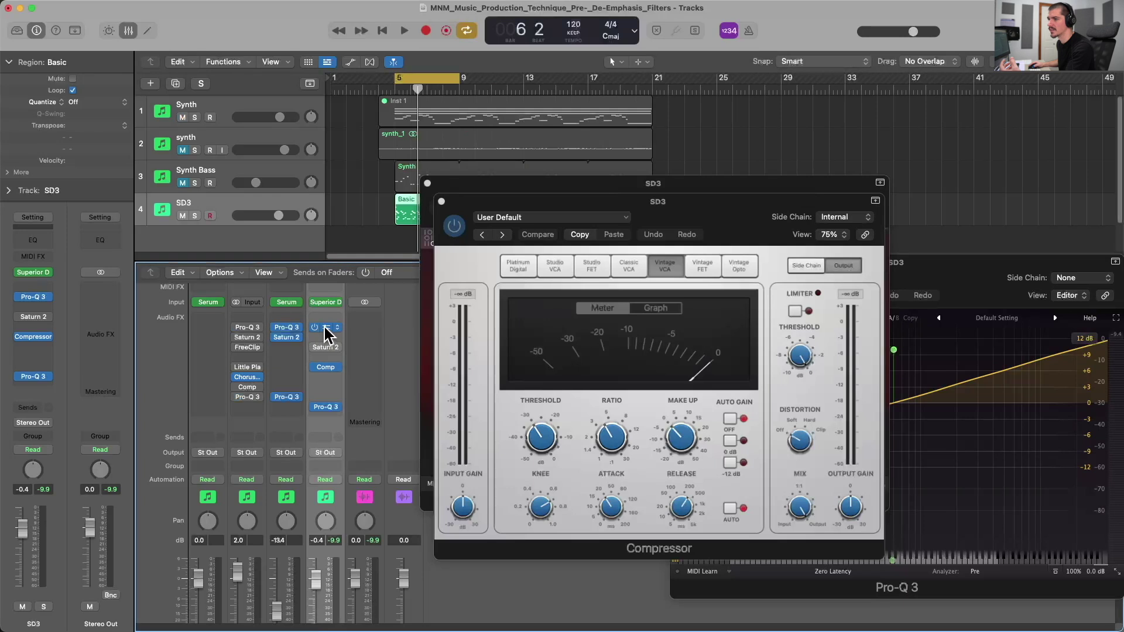
click(327, 330)
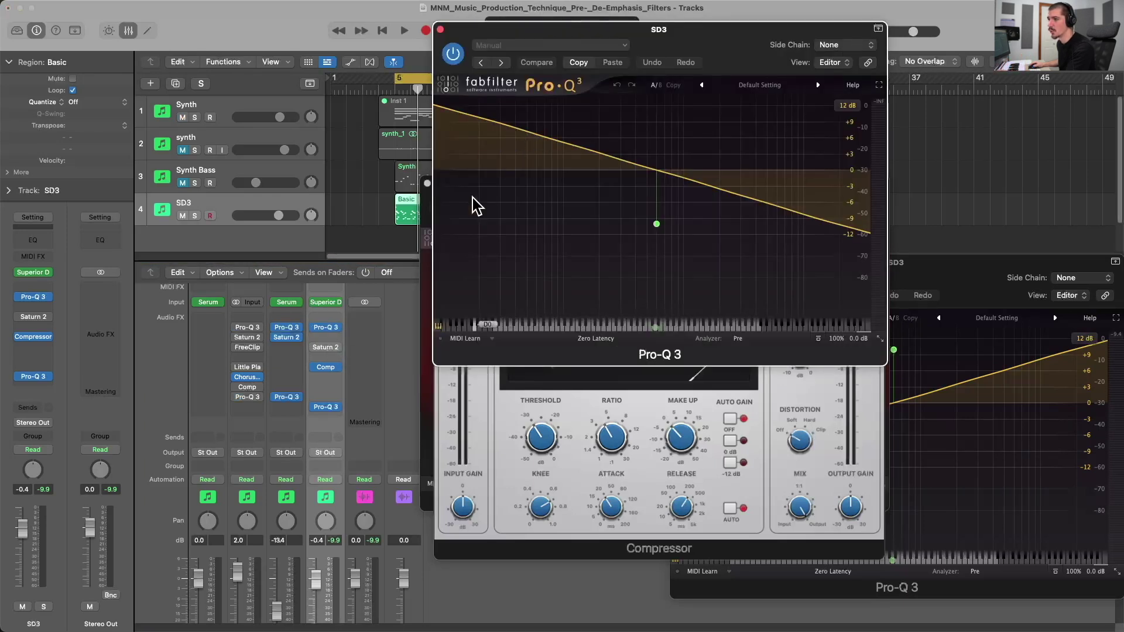
click(922, 268)
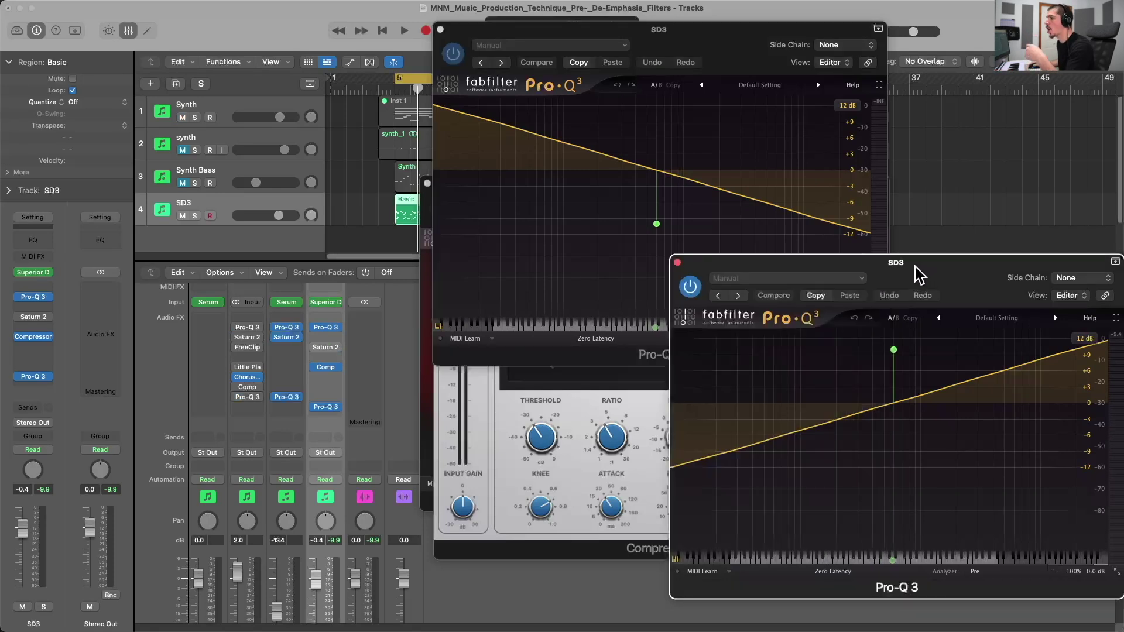
mouse_move(1005, 375)
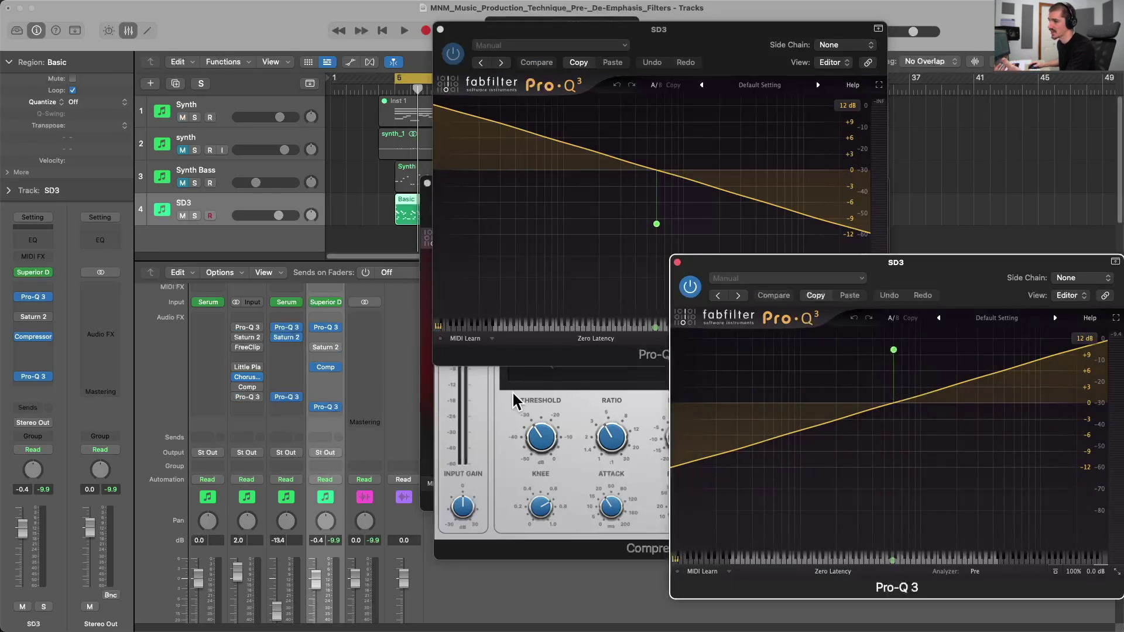
click(489, 409)
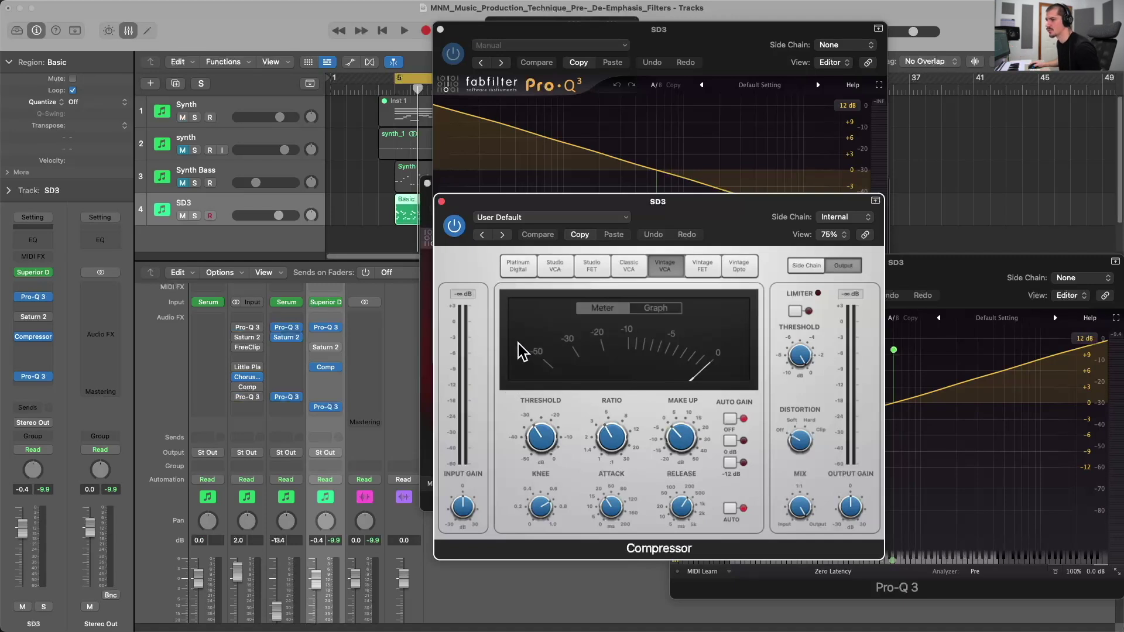
Play SD3 with its first Pro-Q 3 tilt EQ bypassed, then stop playback.
key(space)
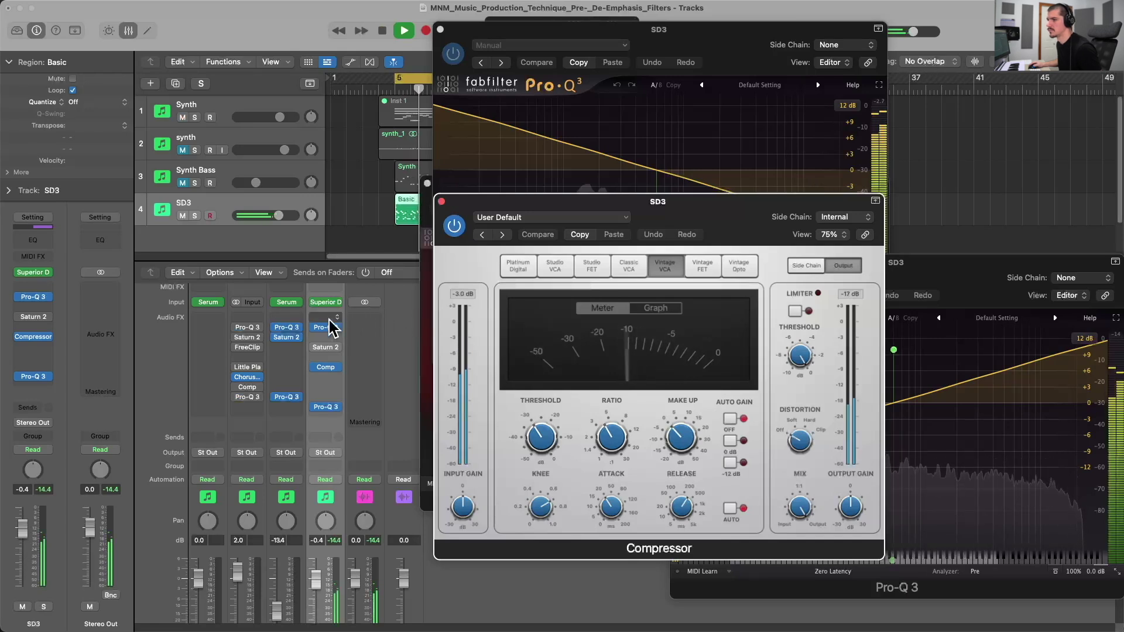
mouse_move(312, 328)
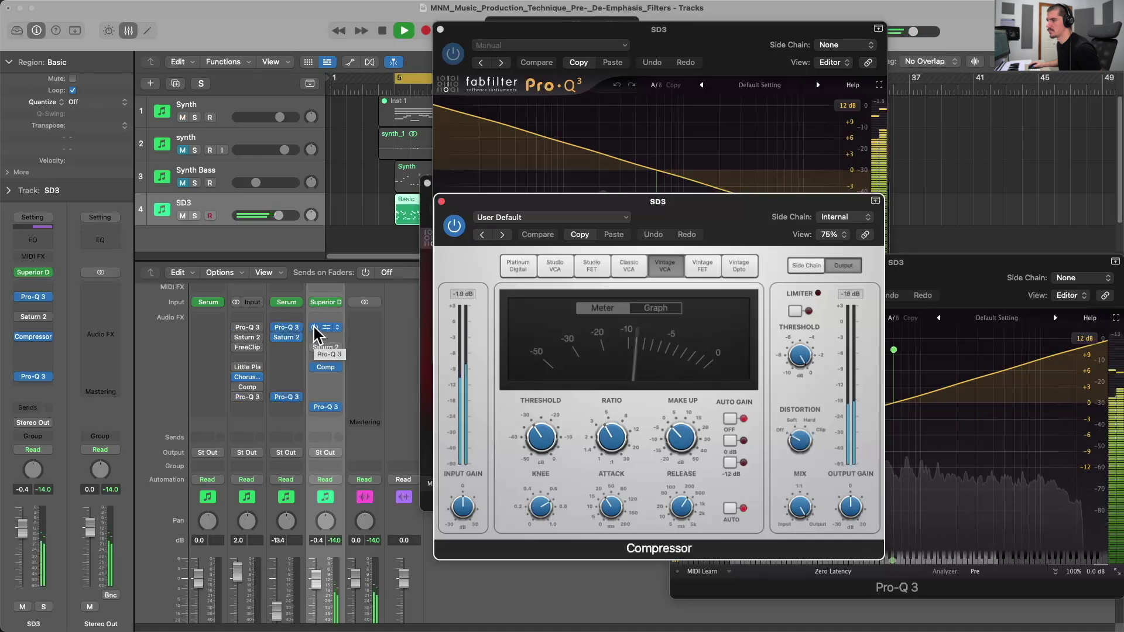
click(314, 328)
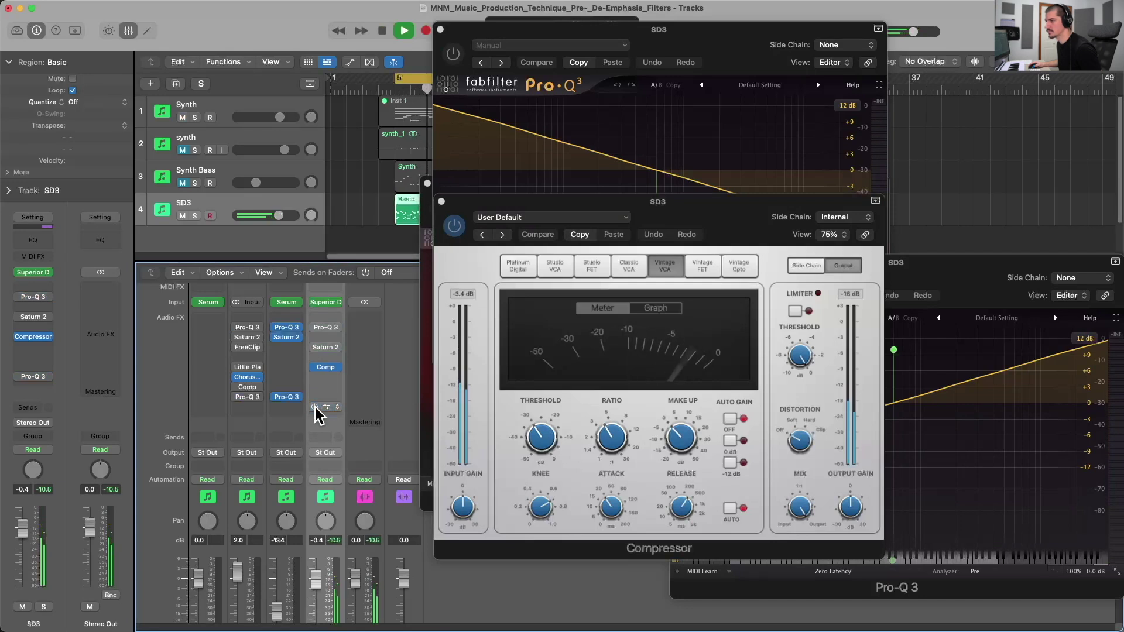
key(space)
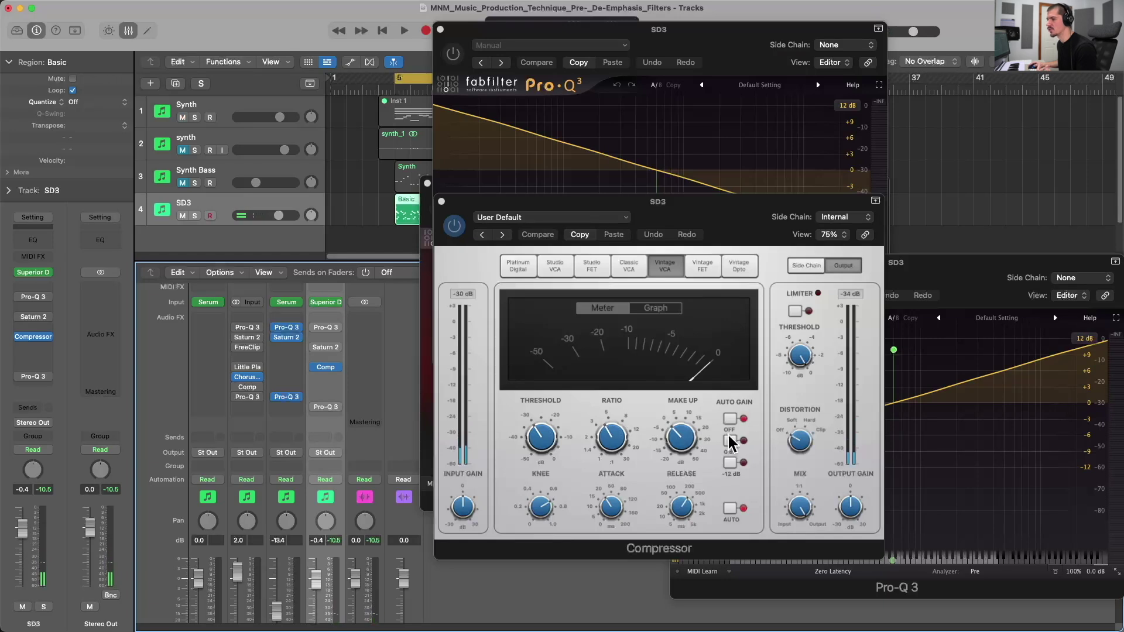
Switch SD3's first Pro-Q 3 tilt EQ and Saturn 2 back on.
mouse_move(690, 431)
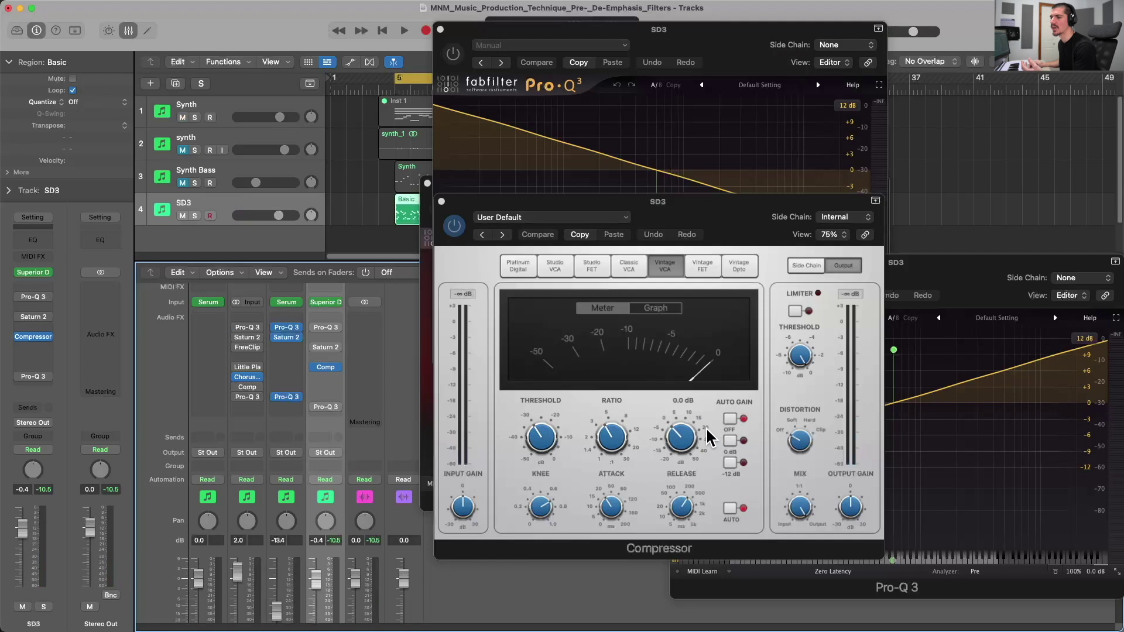
mouse_move(351, 321)
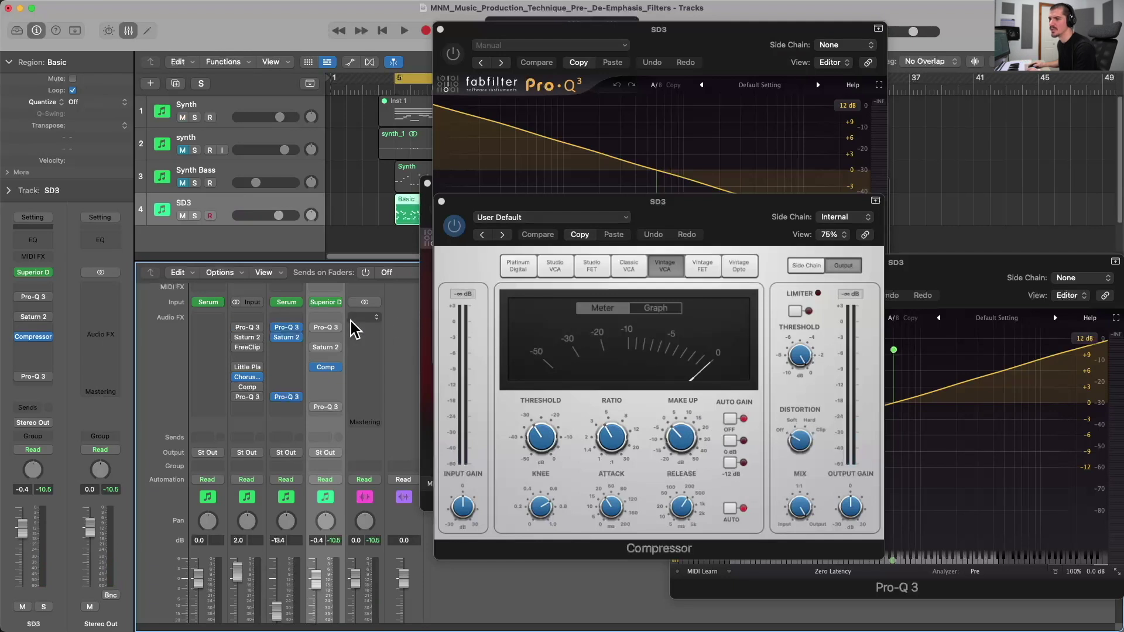
click(313, 328)
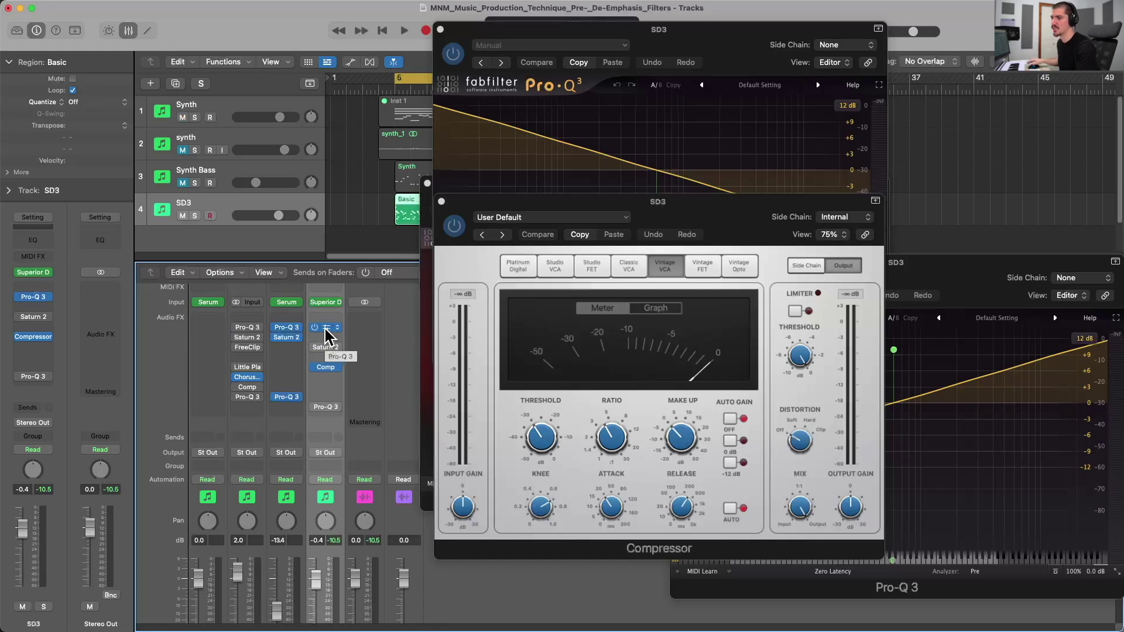
click(314, 367)
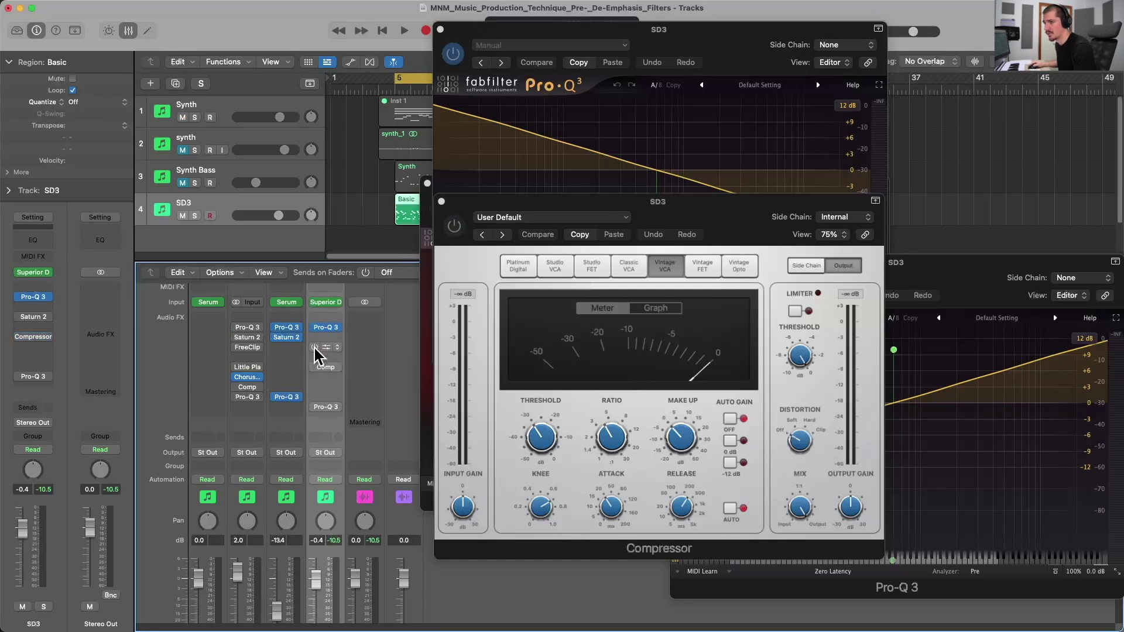
Bypass SD3's compressor and audition it through Saturn 2, closing the compressor window.
click(313, 347)
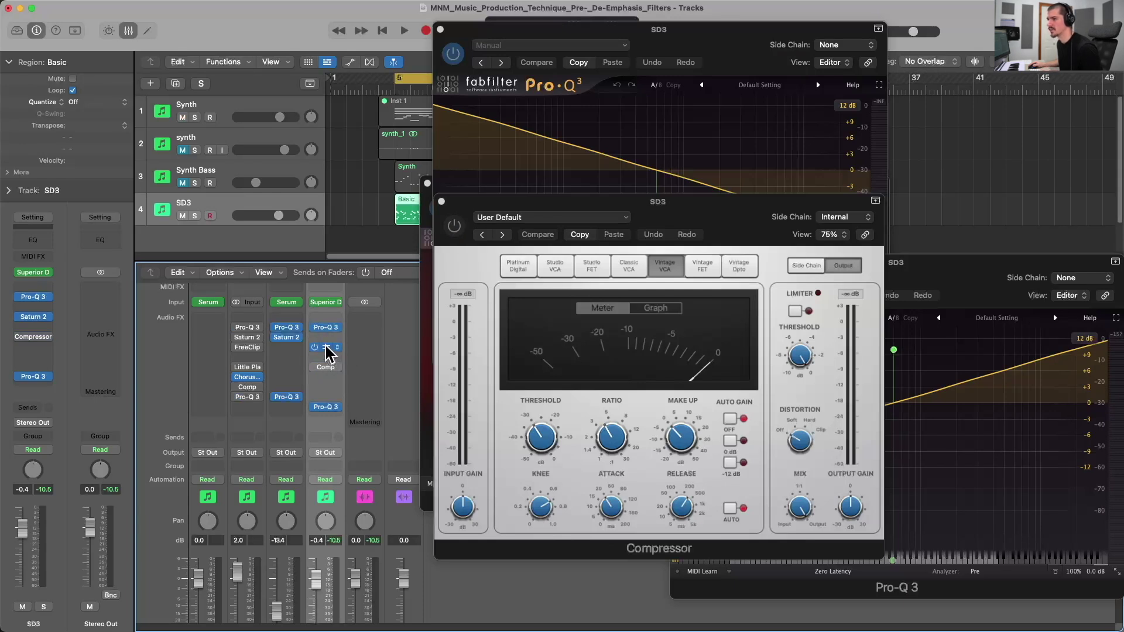
key(space)
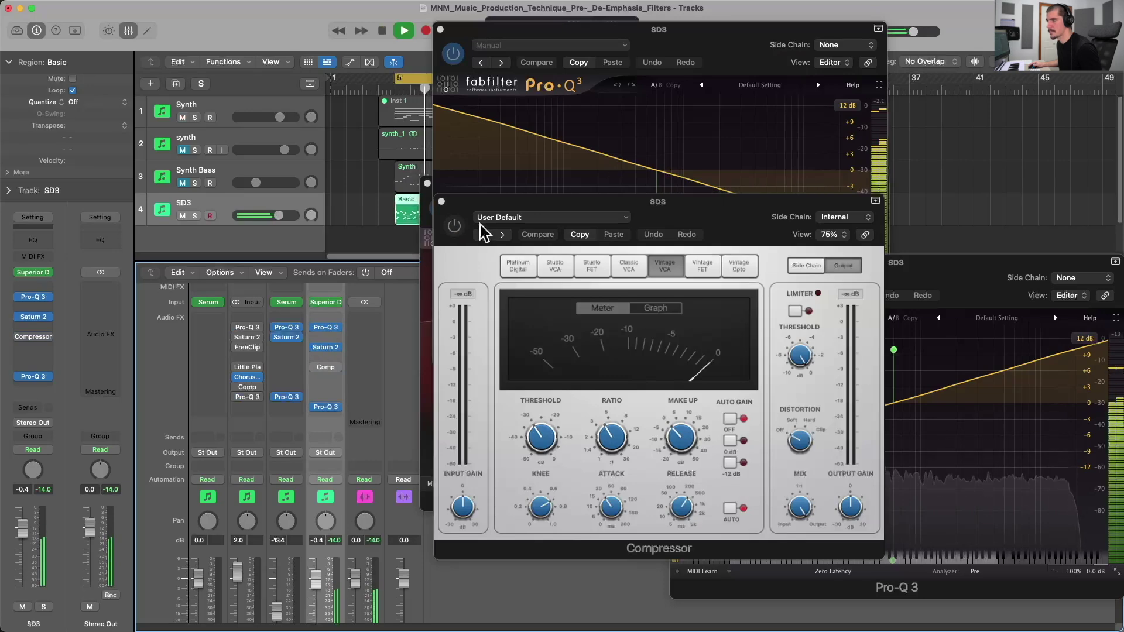
click(442, 202)
click(428, 264)
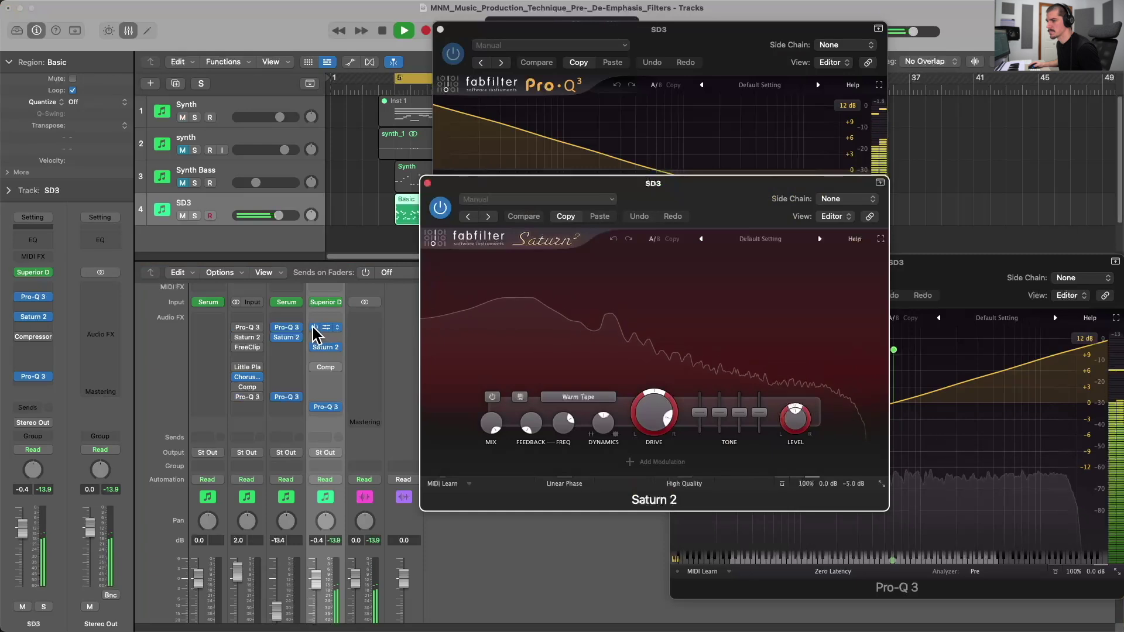
click(321, 412)
key(space)
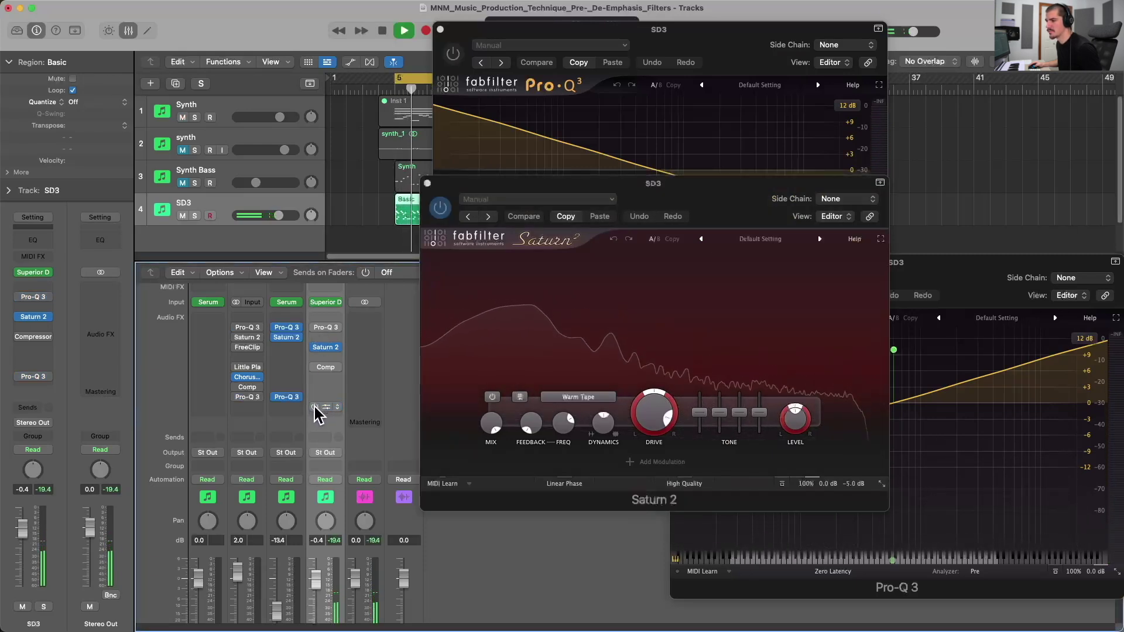
Re-enable both Pro-Q 3 tilt EQs on SD3 and play the result.
click(315, 328)
key(space)
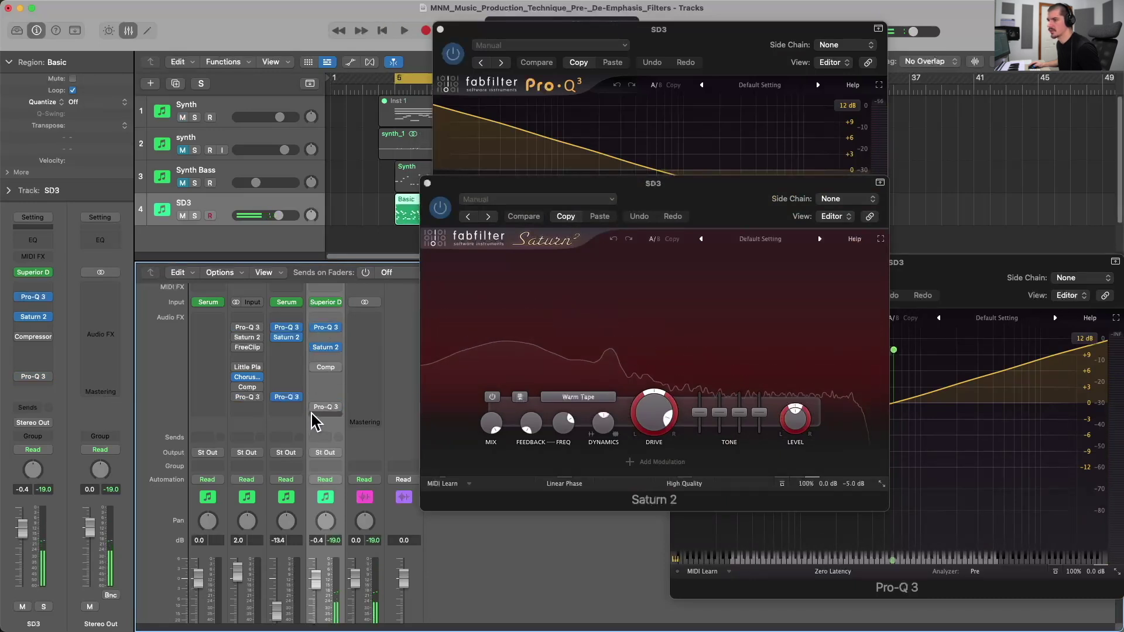
click(314, 407)
key(space)
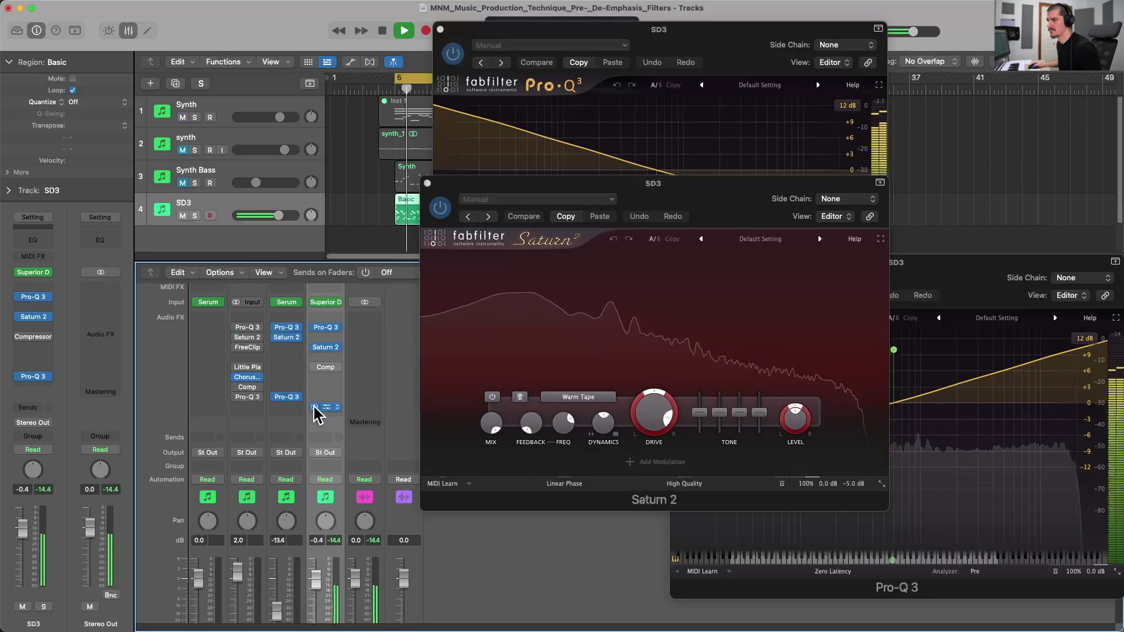
key(space)
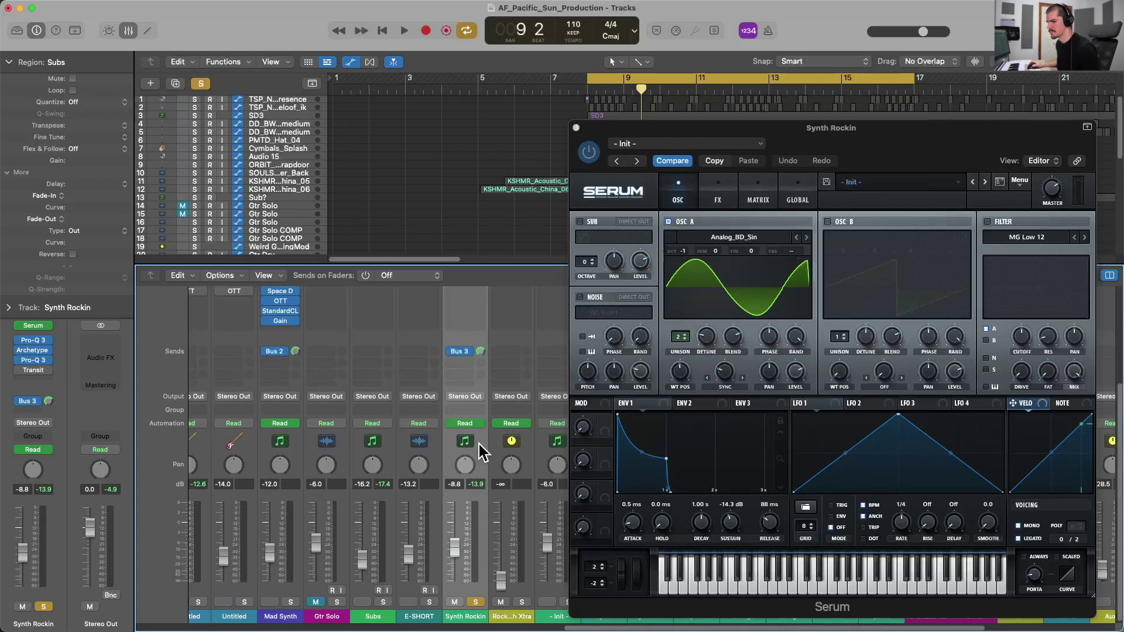
scroll(478, 523, up, 5)
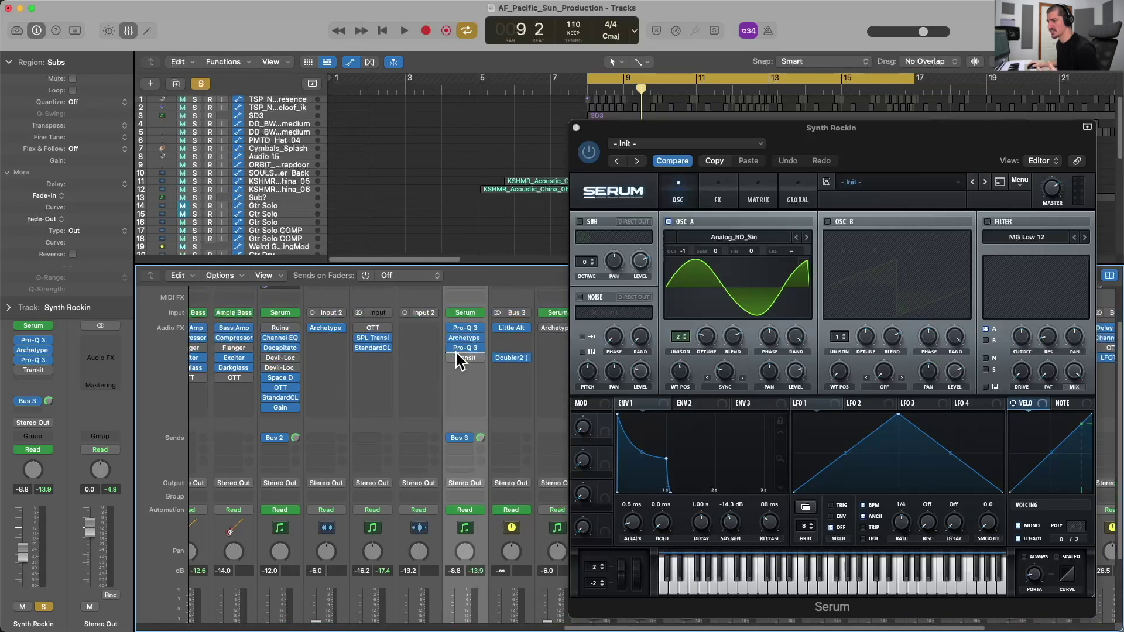
mouse_move(450, 339)
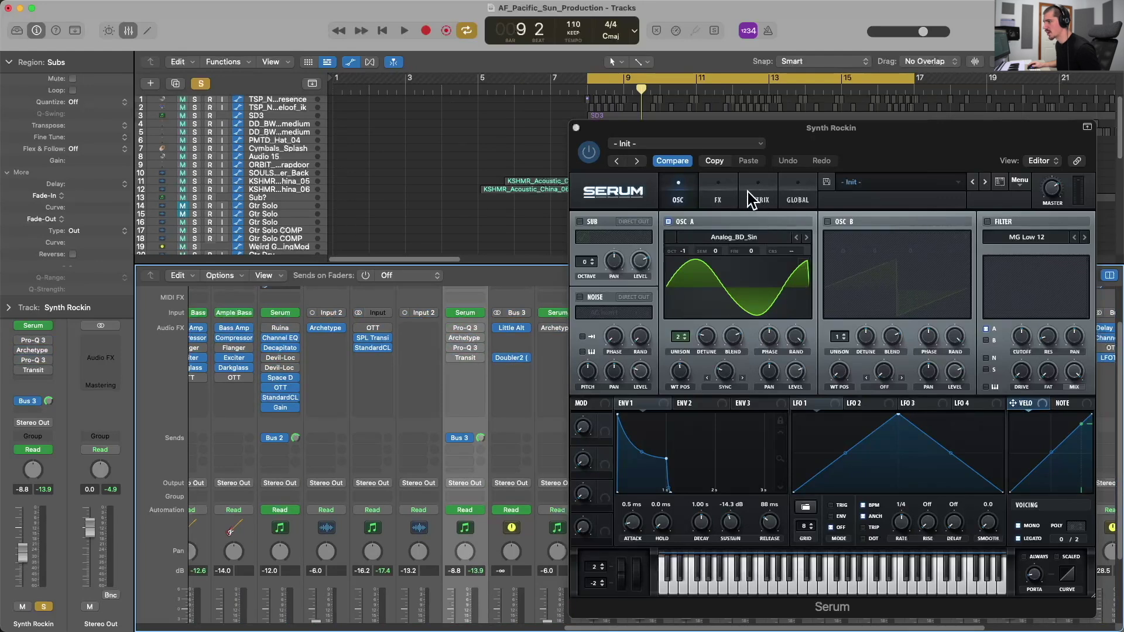
click(727, 192)
click(681, 194)
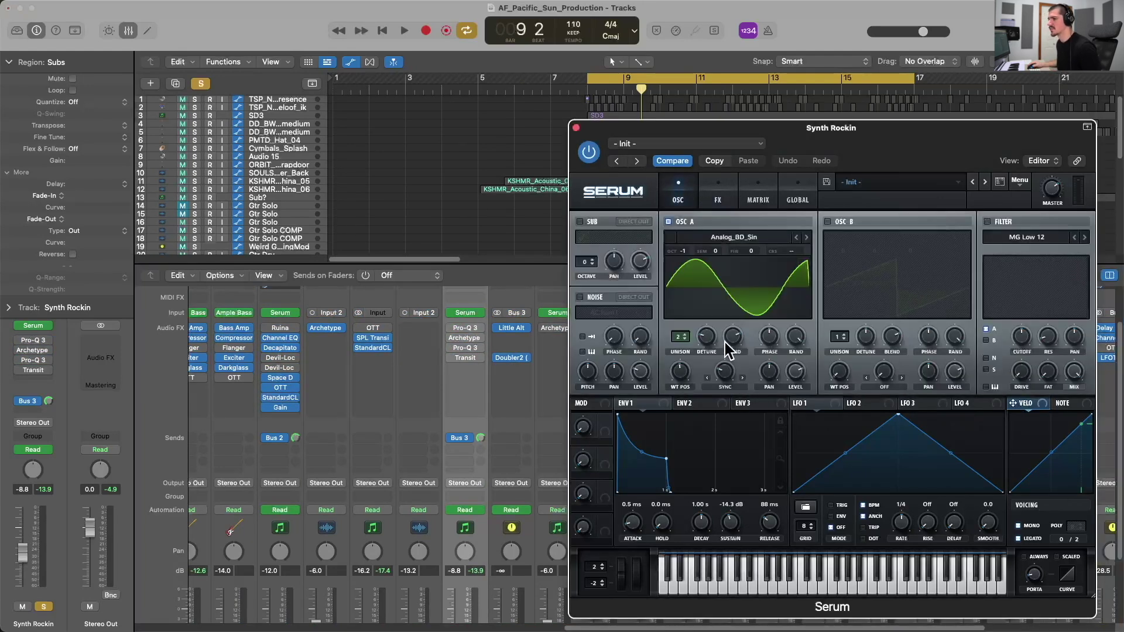
key(space)
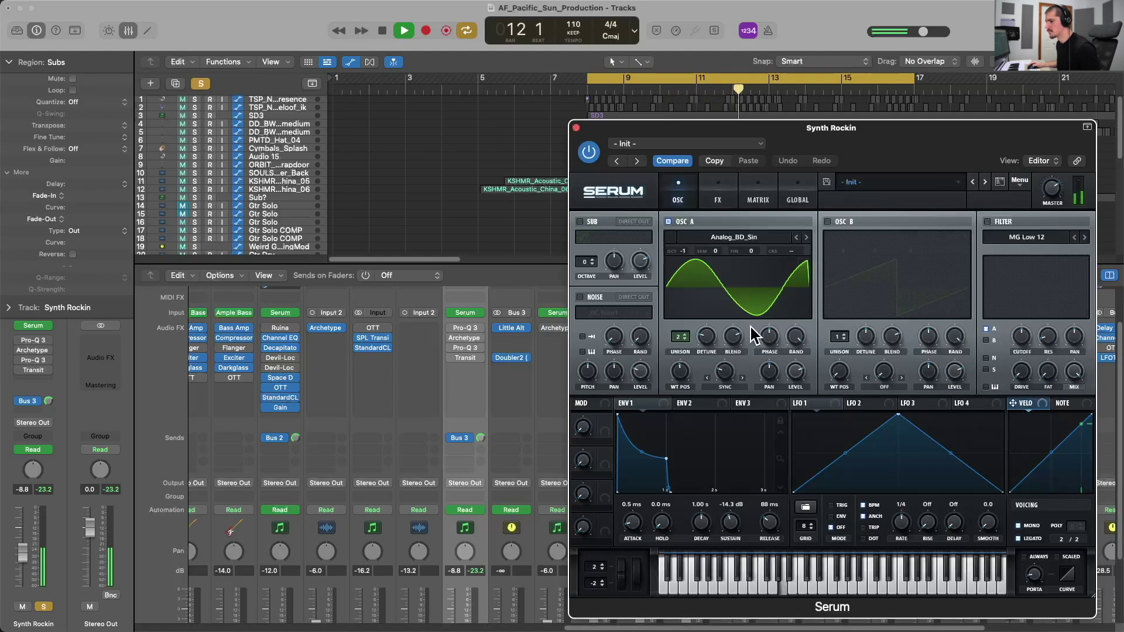
key(space)
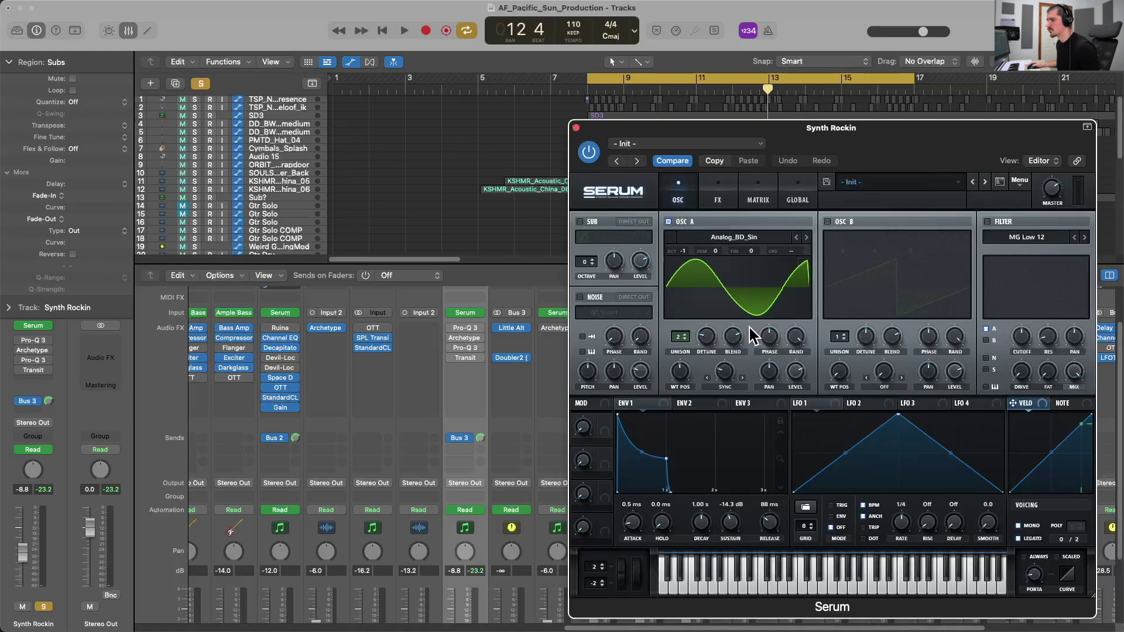
Open both Pro-Q 3 tilt EQs on Synth Rockin and arrange their windows side by side.
click(464, 331)
click(465, 348)
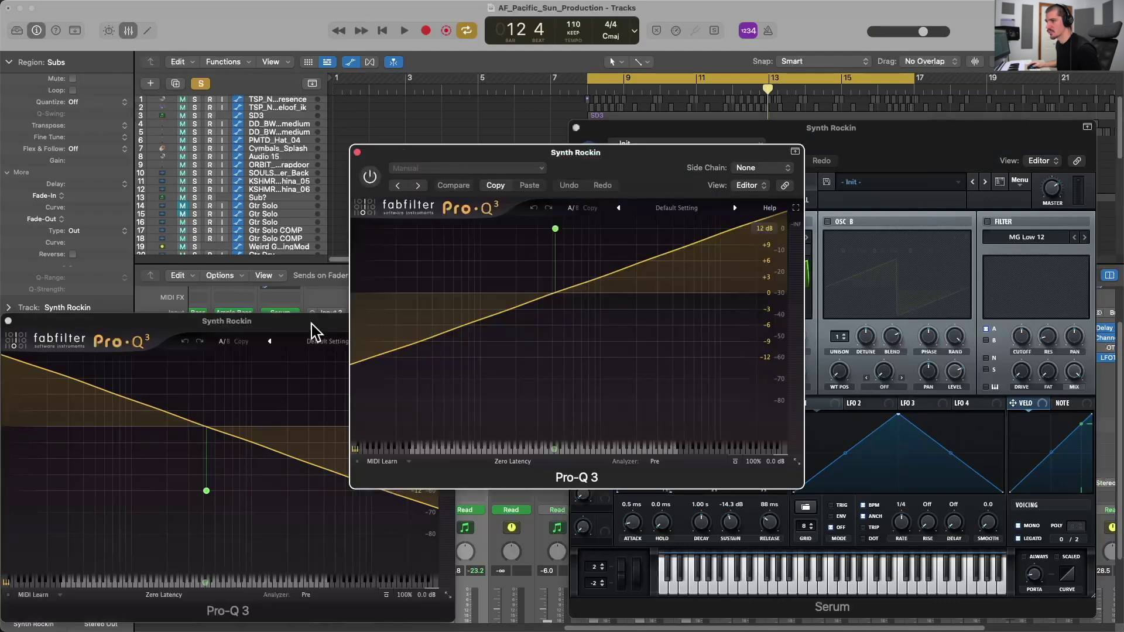
drag(304, 321, 320, 38)
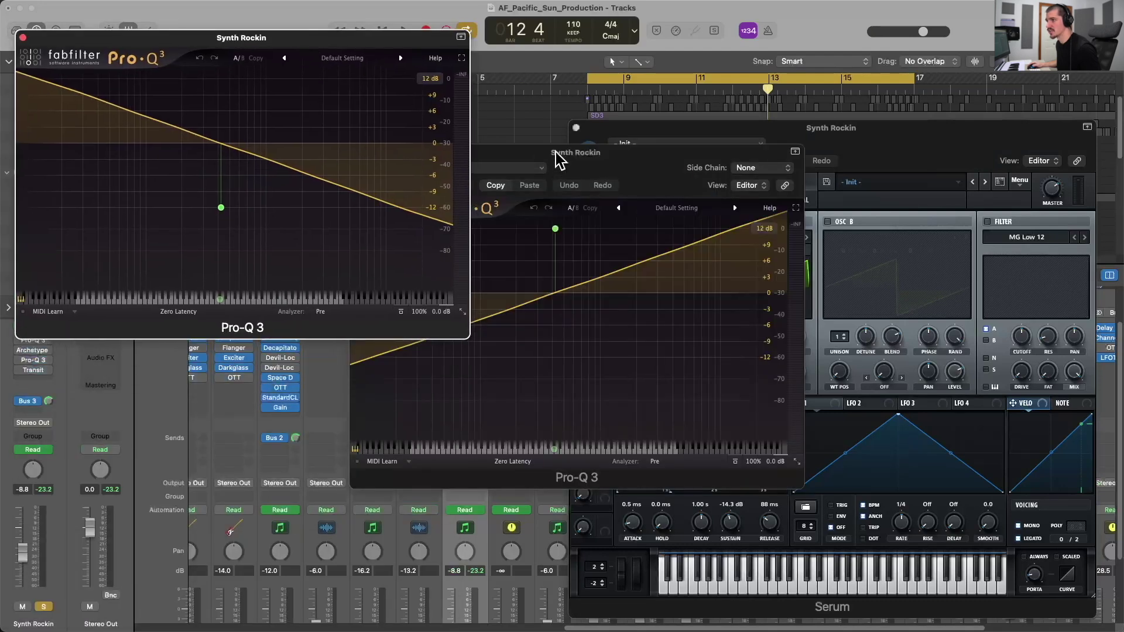
drag(559, 157, 804, 273)
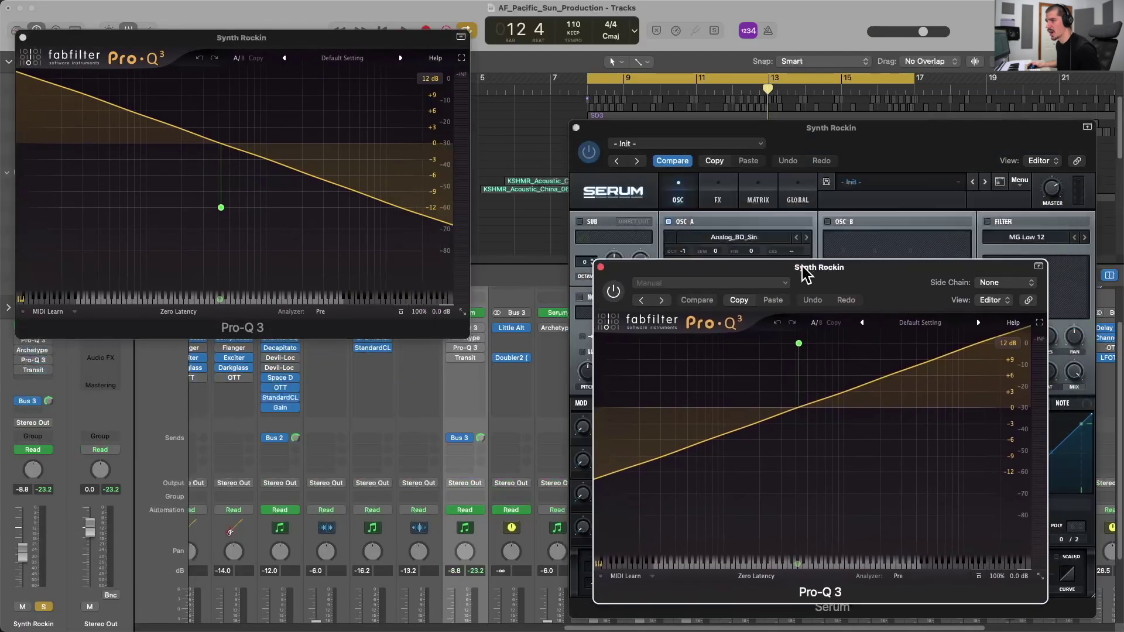
click(473, 330)
click(476, 329)
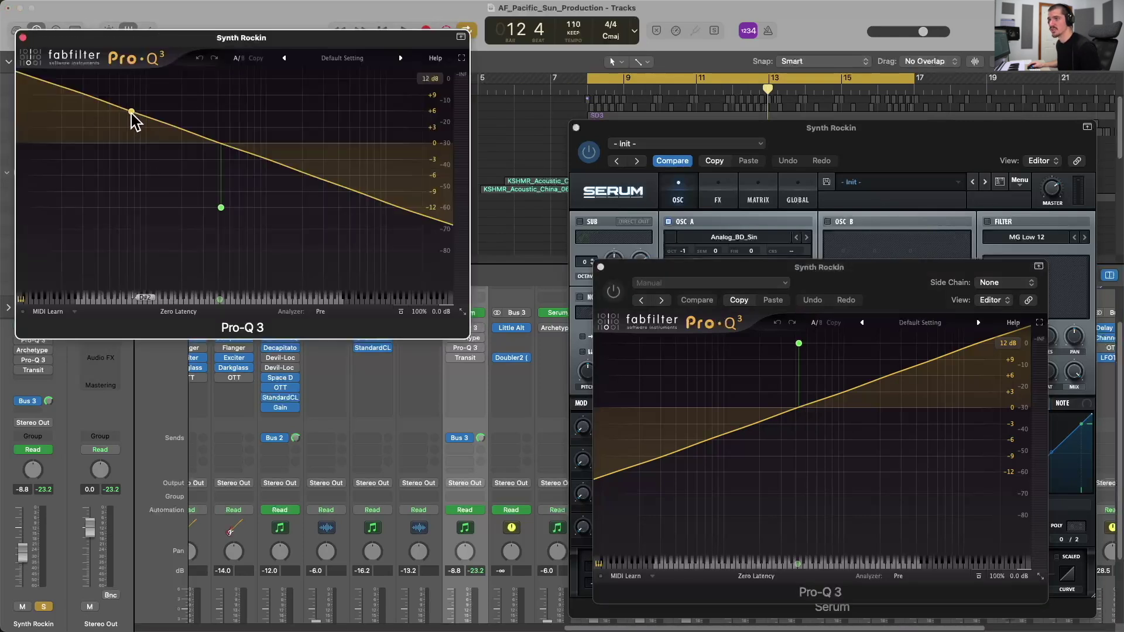
mouse_move(217, 207)
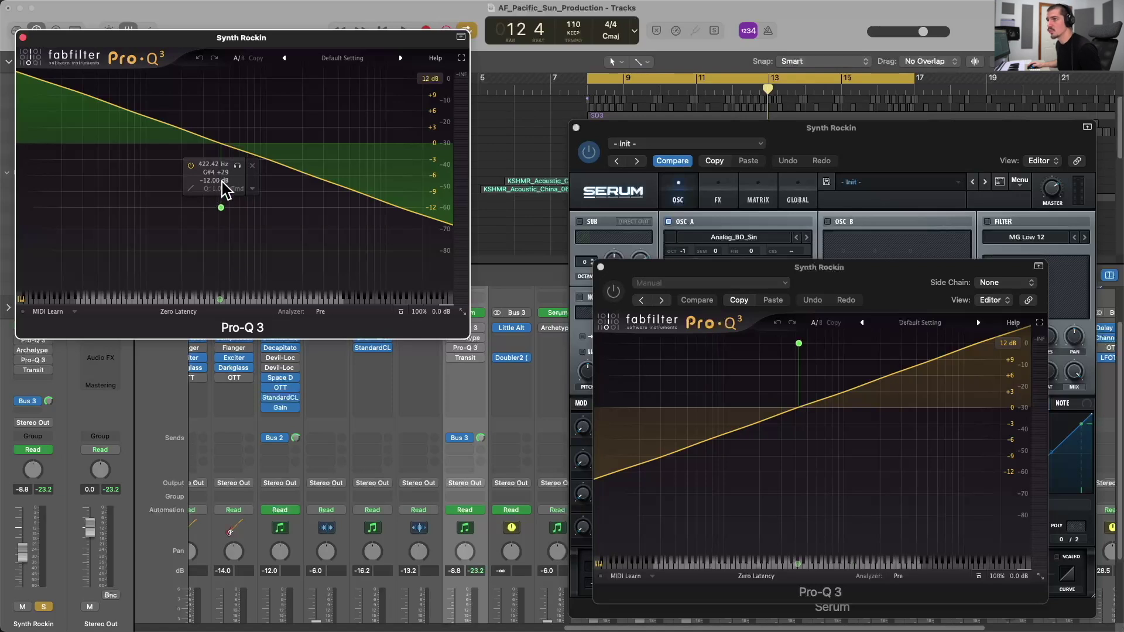
drag(687, 265, 129, 279)
Switch on the rising tilt EQ and bring the falling tilt EQ window forward.
mouse_move(239, 349)
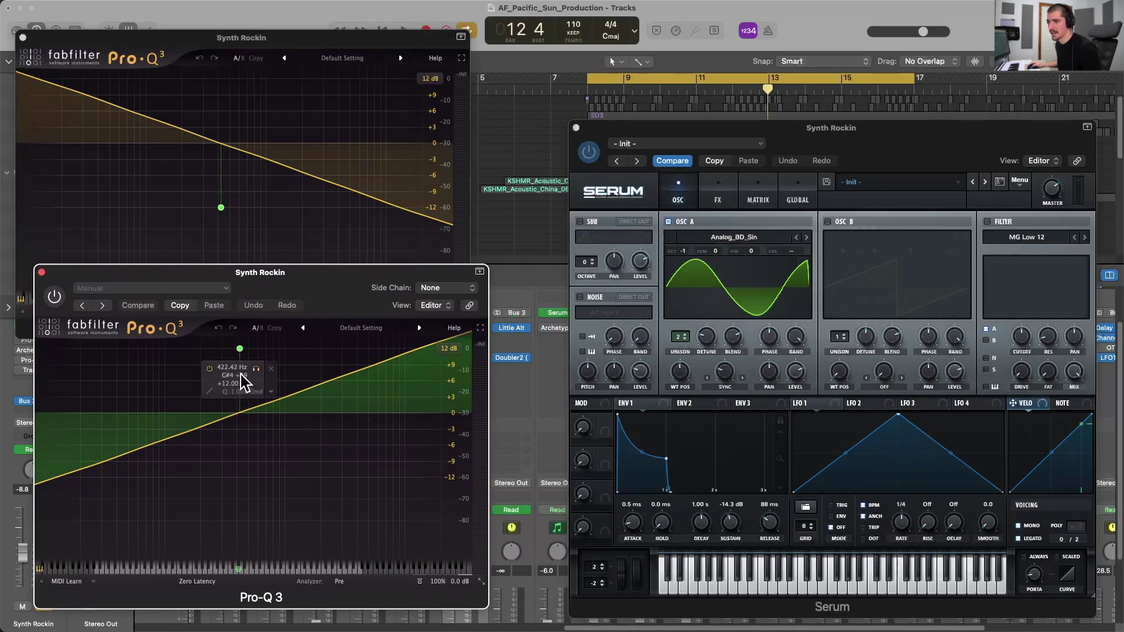
click(54, 297)
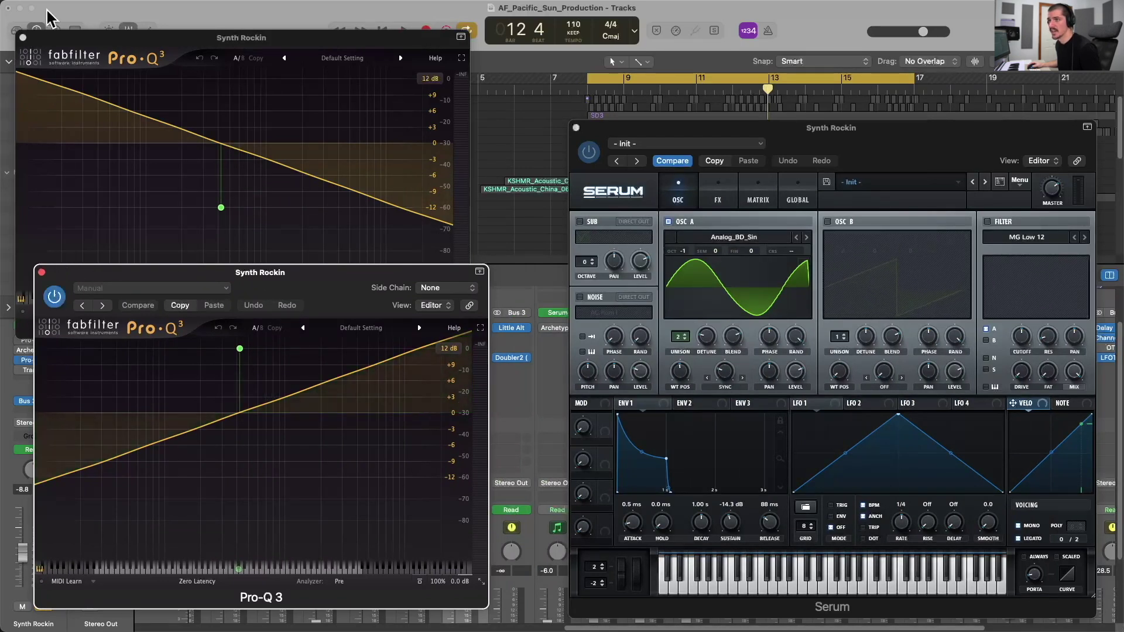
click(50, 64)
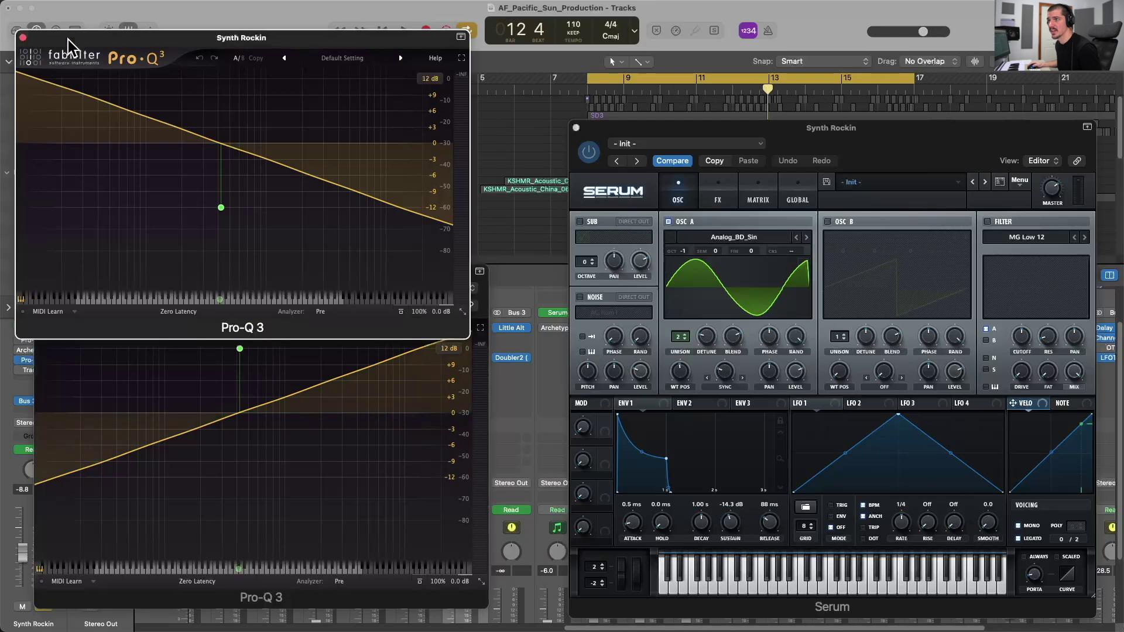
click(461, 37)
Play Synth Rockin, bypass and re-enable both tilt EQs, then spread their windows apart.
key(space)
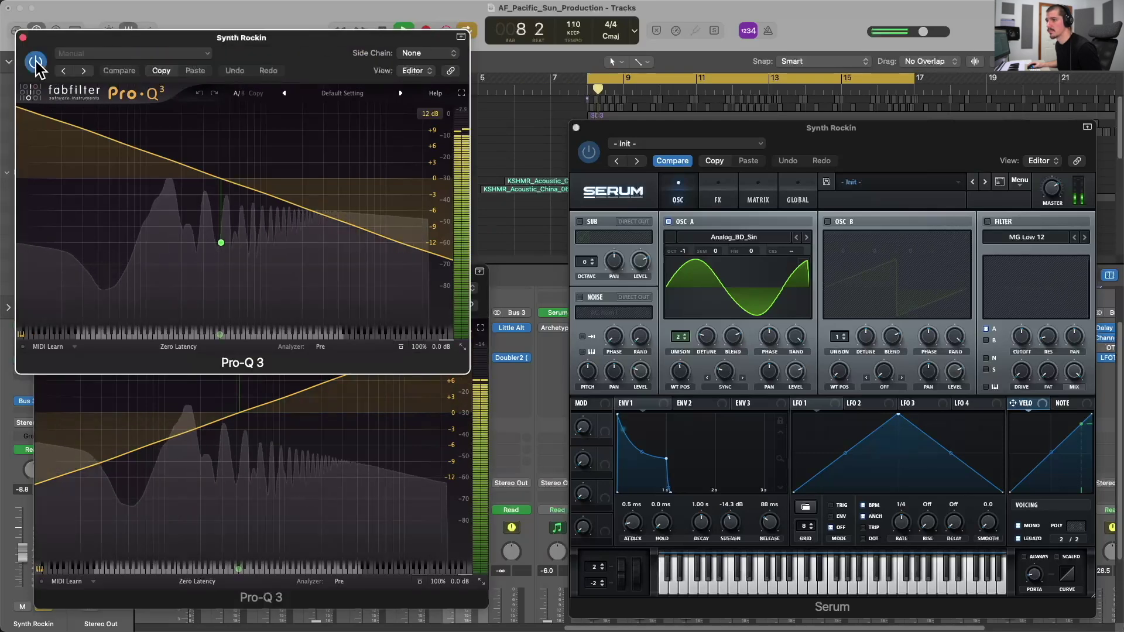
drag(133, 39, 469, 31)
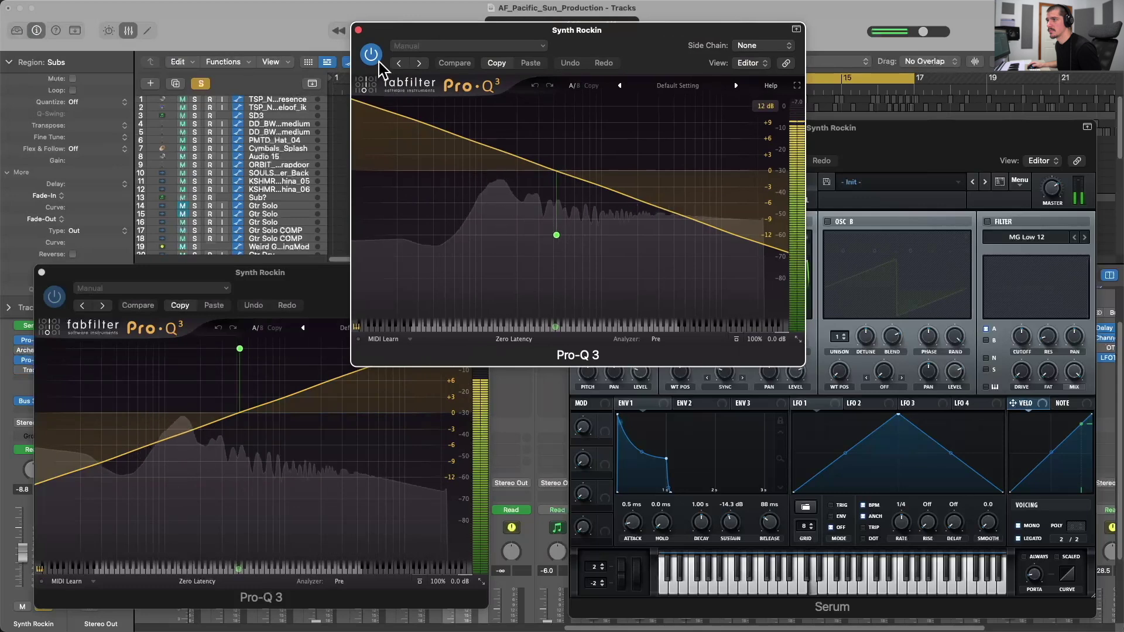
click(375, 58)
click(54, 297)
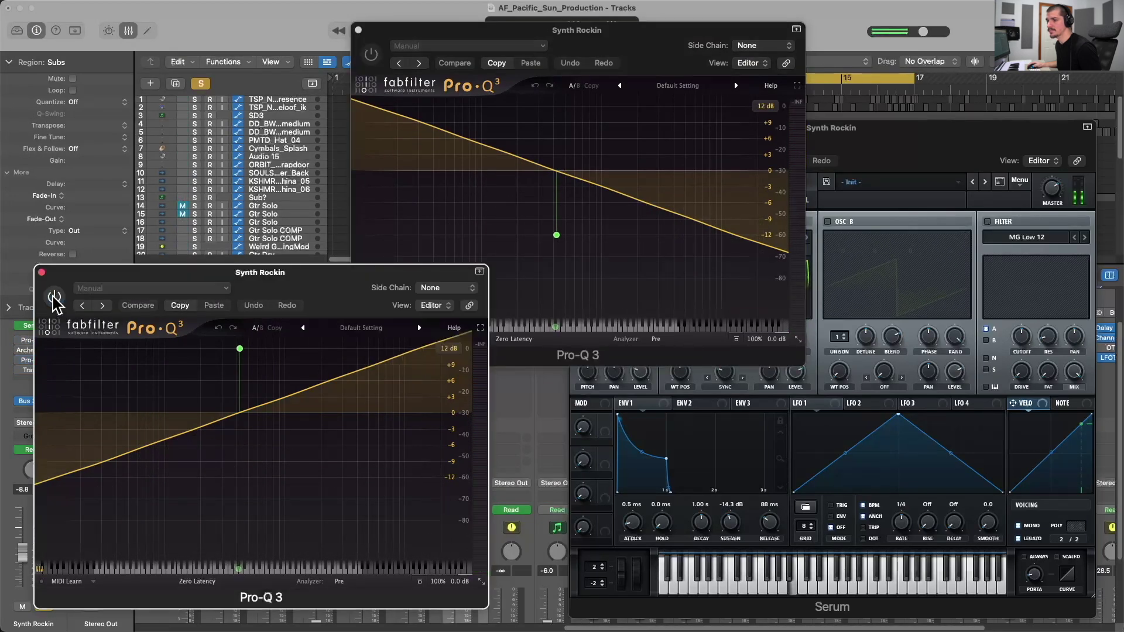
click(55, 299)
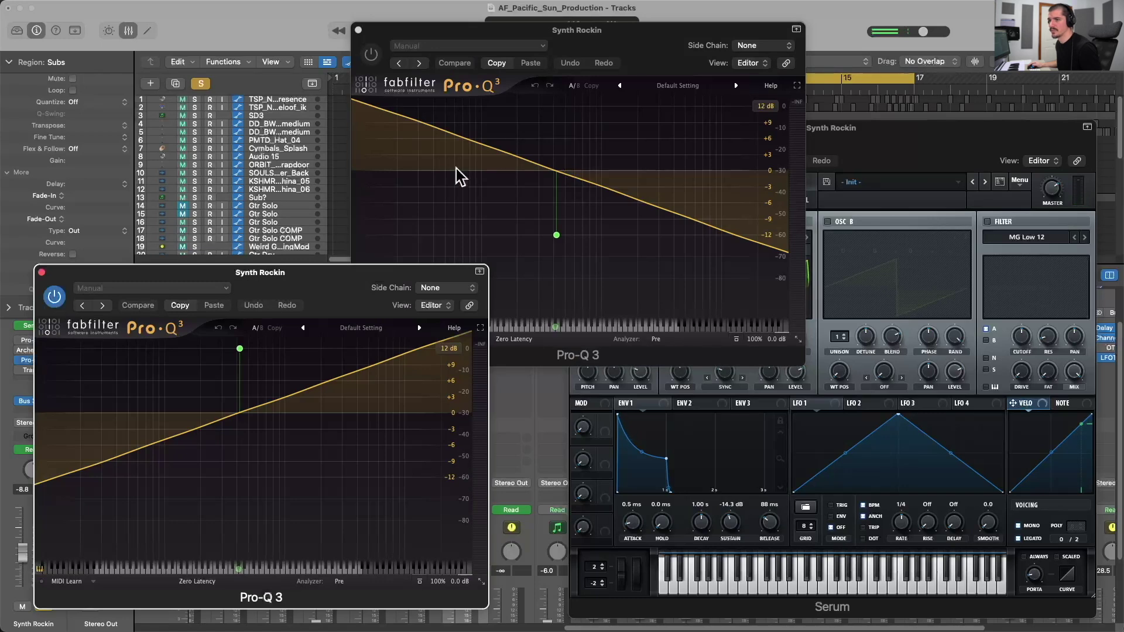
click(371, 54)
drag(391, 32, 642, 261)
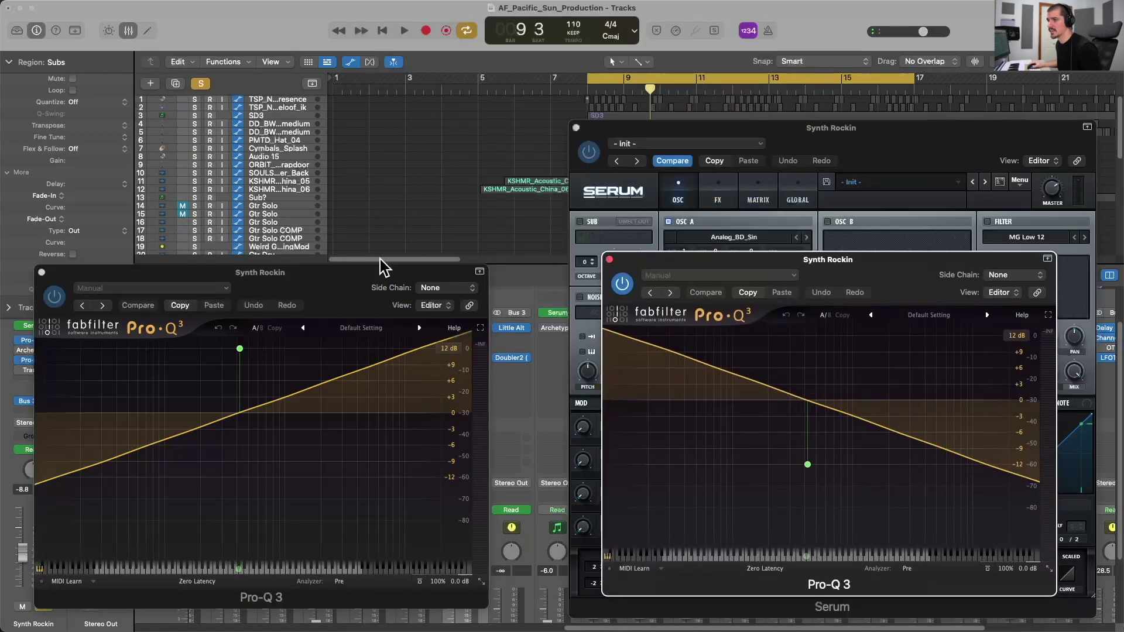
drag(369, 271, 890, 309)
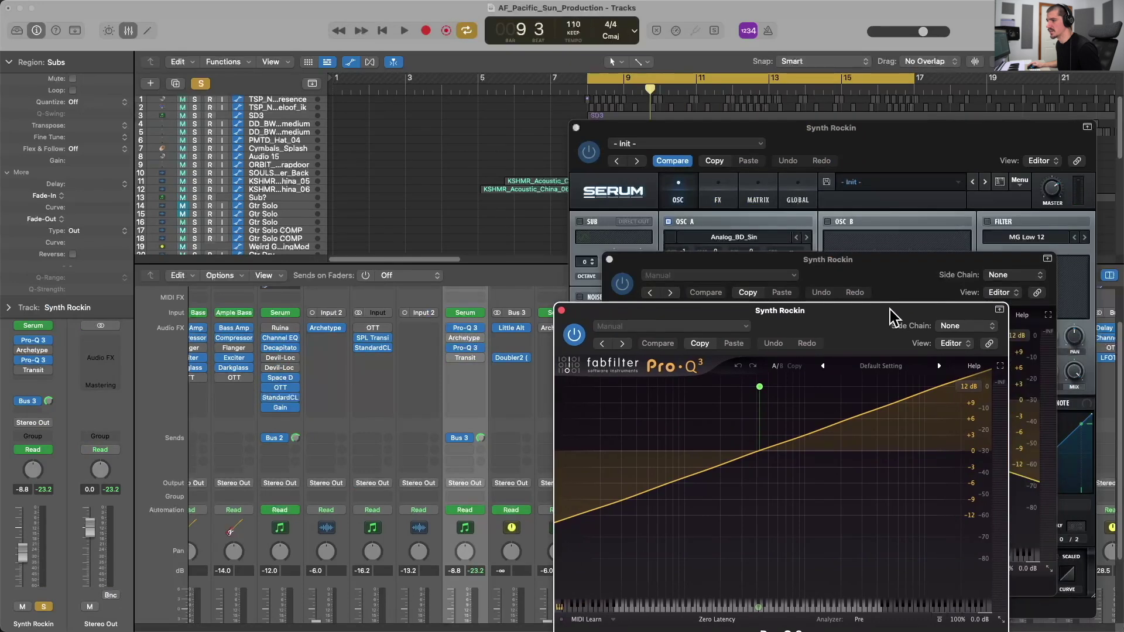
Open Synth Rockin's Archetype Nolly amp and place its window left of the tilt EQs.
click(464, 338)
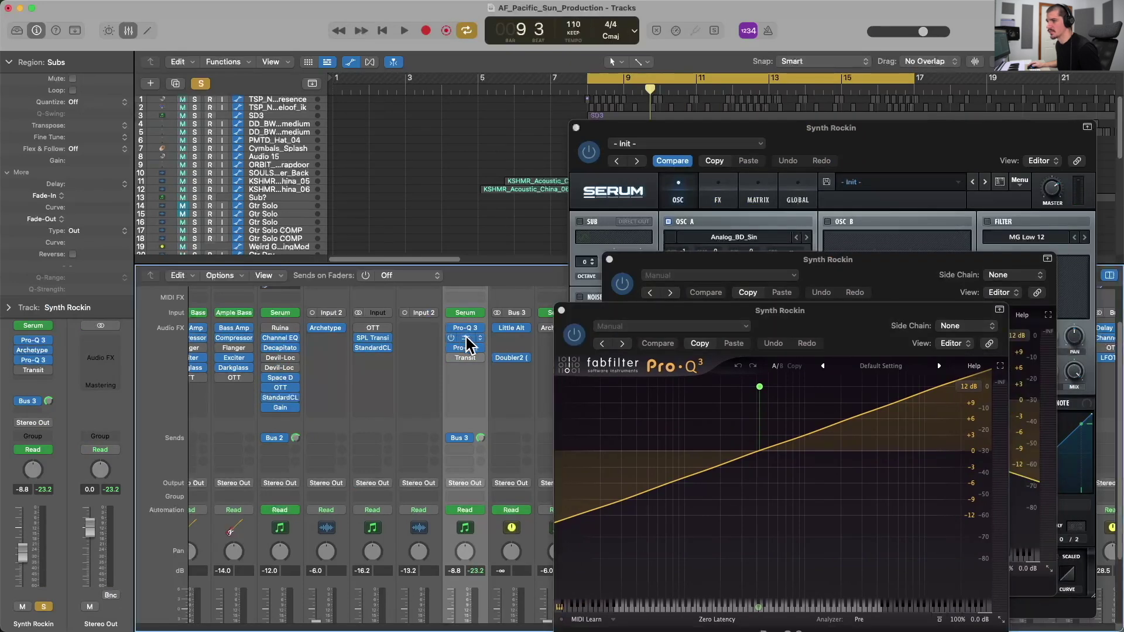
drag(622, 144, 311, 212)
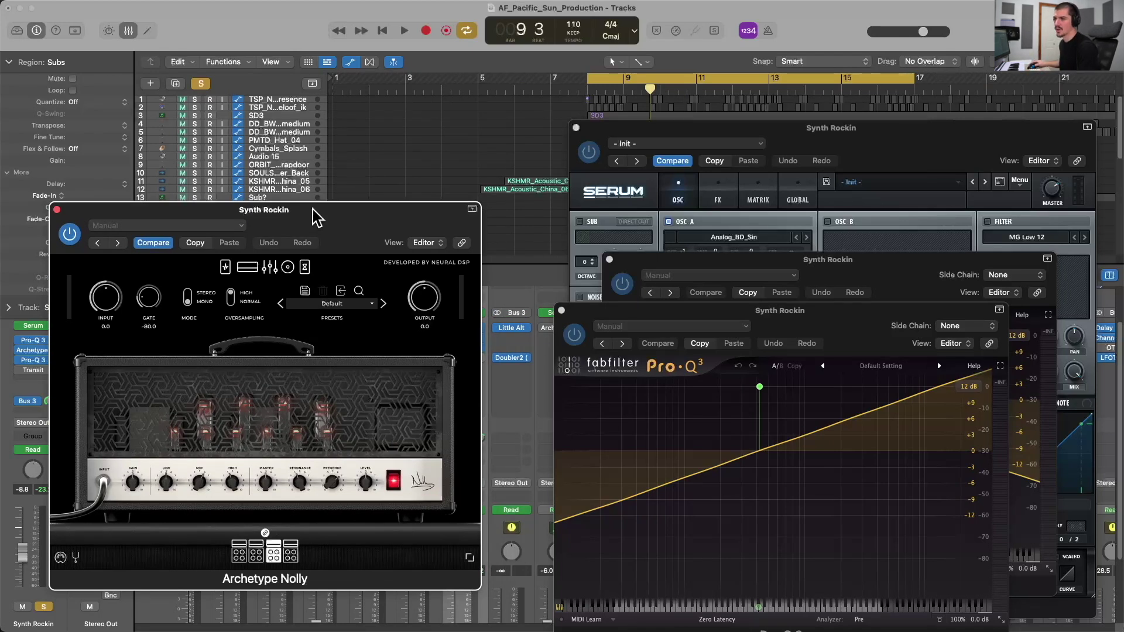
mouse_move(311, 212)
mouse_down()
mouse_move(281, 211)
mouse_move(307, 175)
mouse_move(311, 213)
mouse_up()
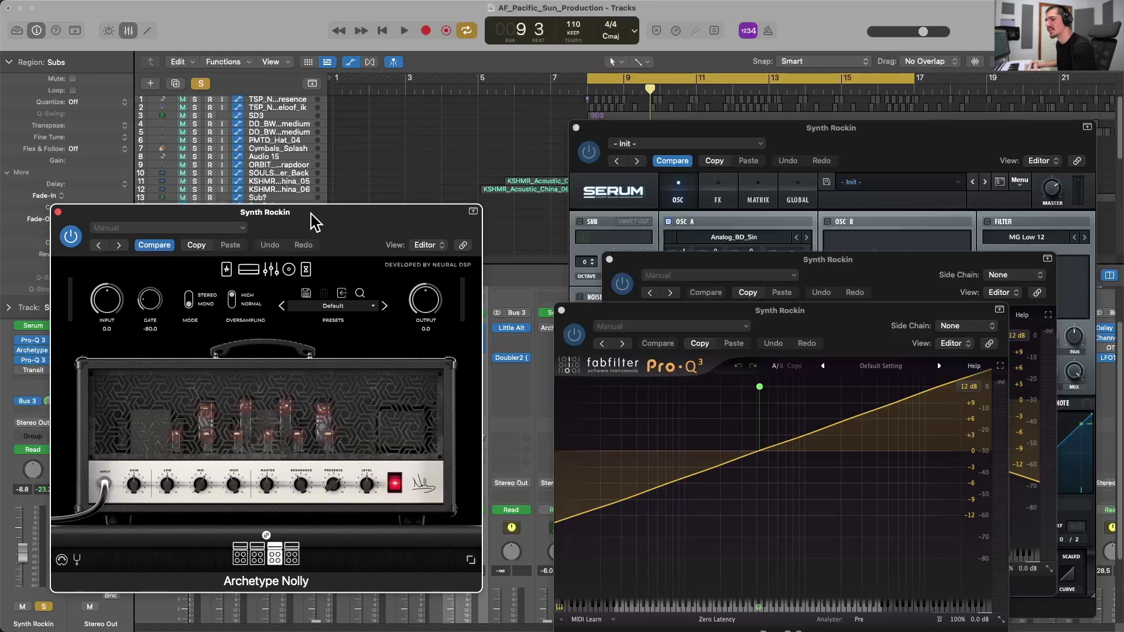
mouse_move(311, 213)
mouse_down()
mouse_move(301, 153)
mouse_move(312, 192)
mouse_up()
click(620, 283)
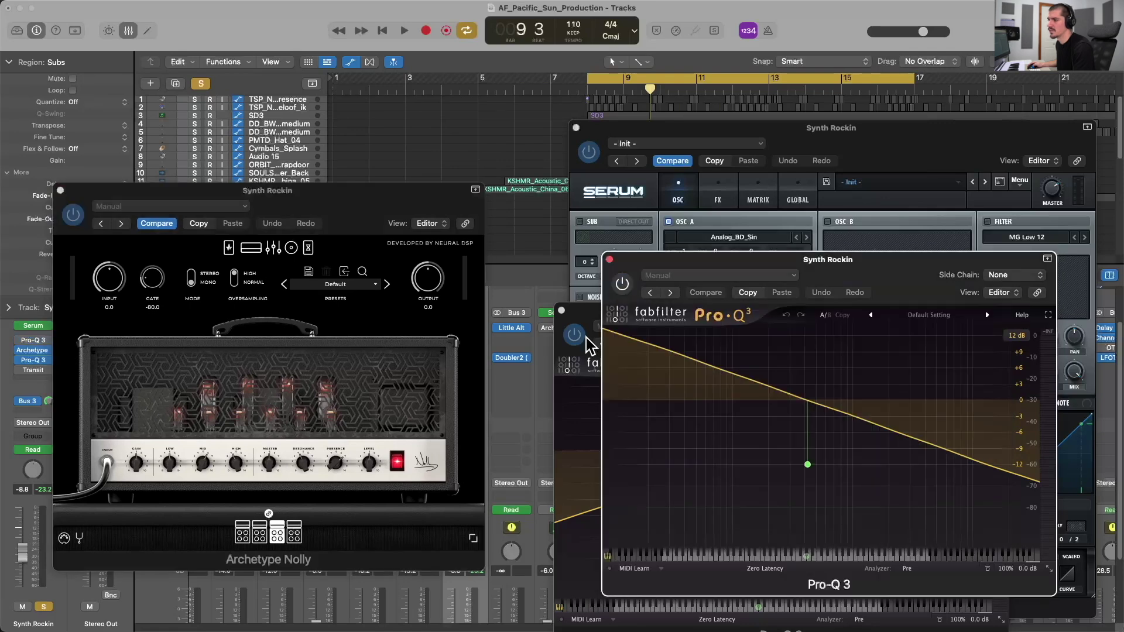
click(575, 334)
click(396, 208)
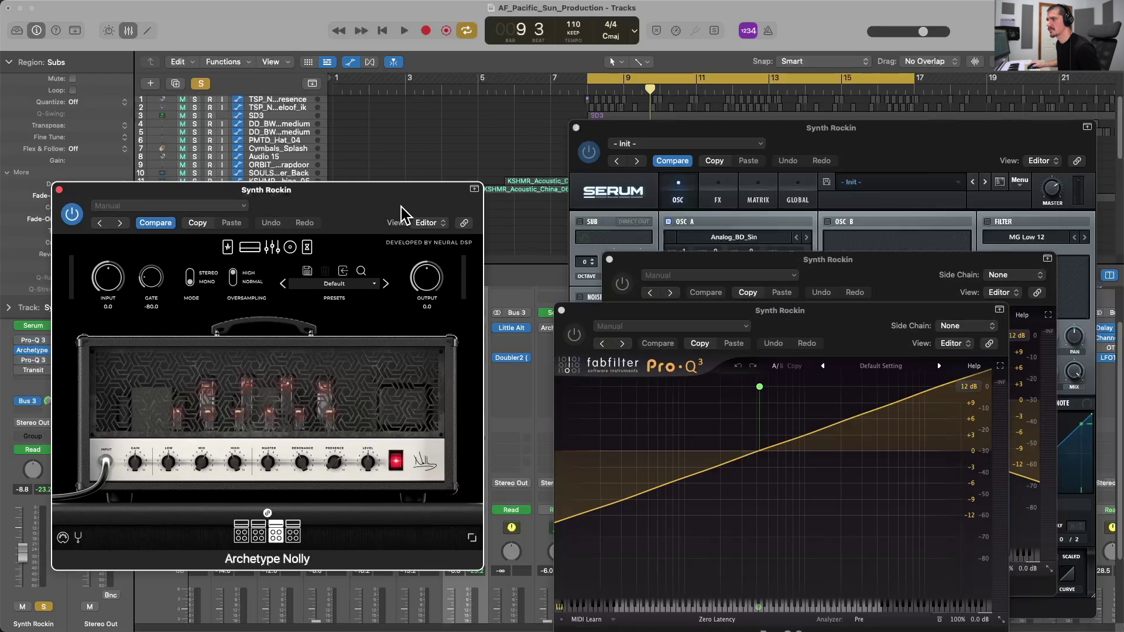
key(space)
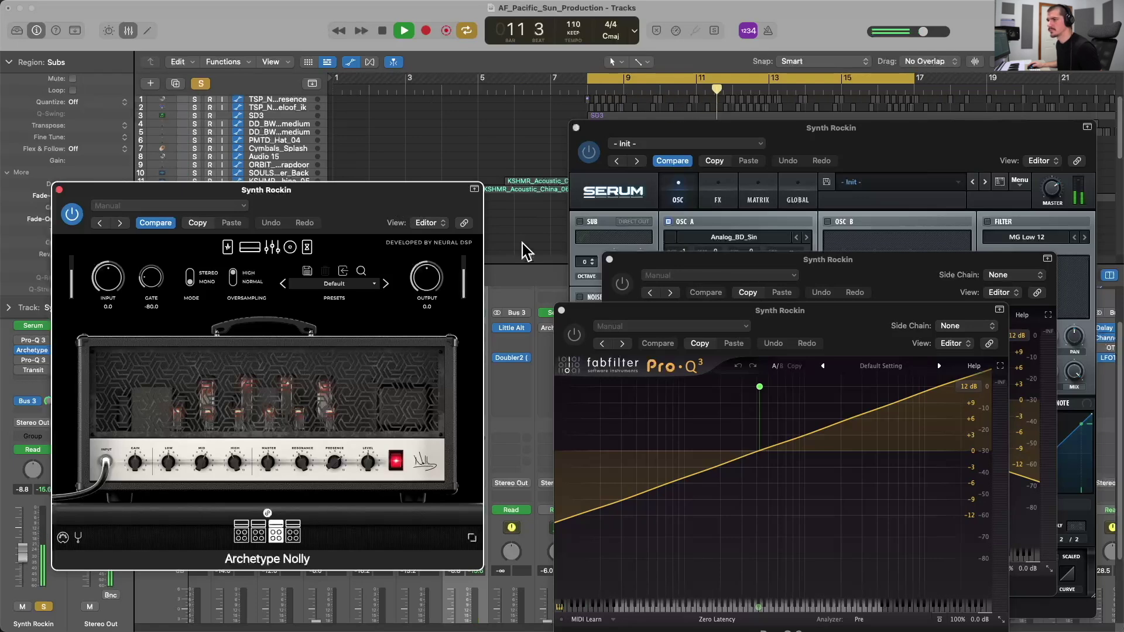
key(space)
click(623, 284)
click(574, 334)
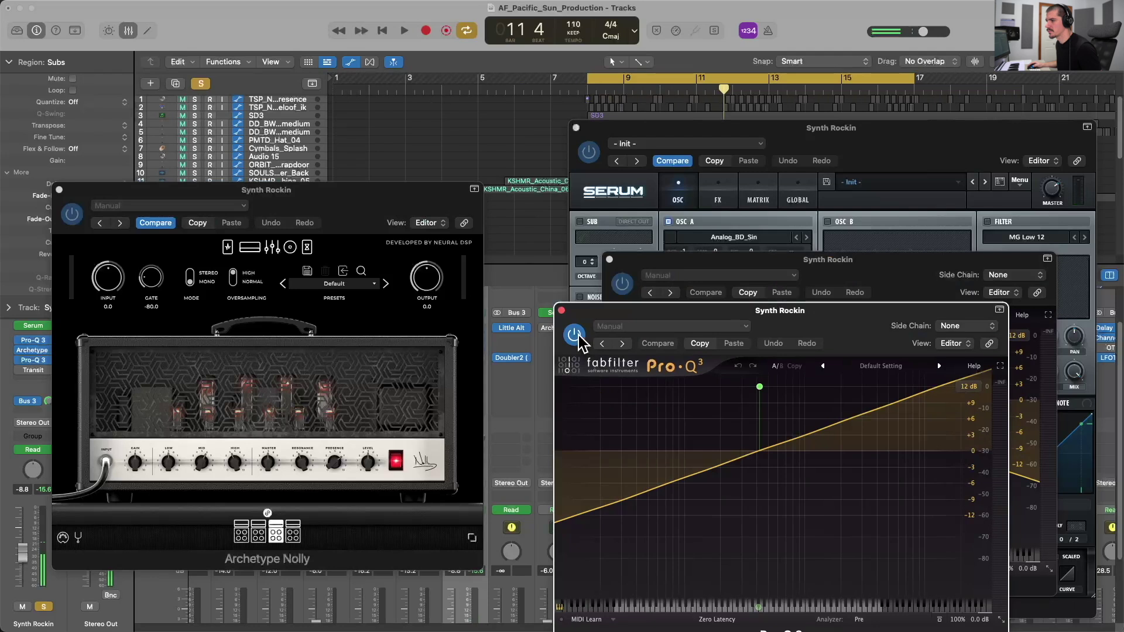
key(space)
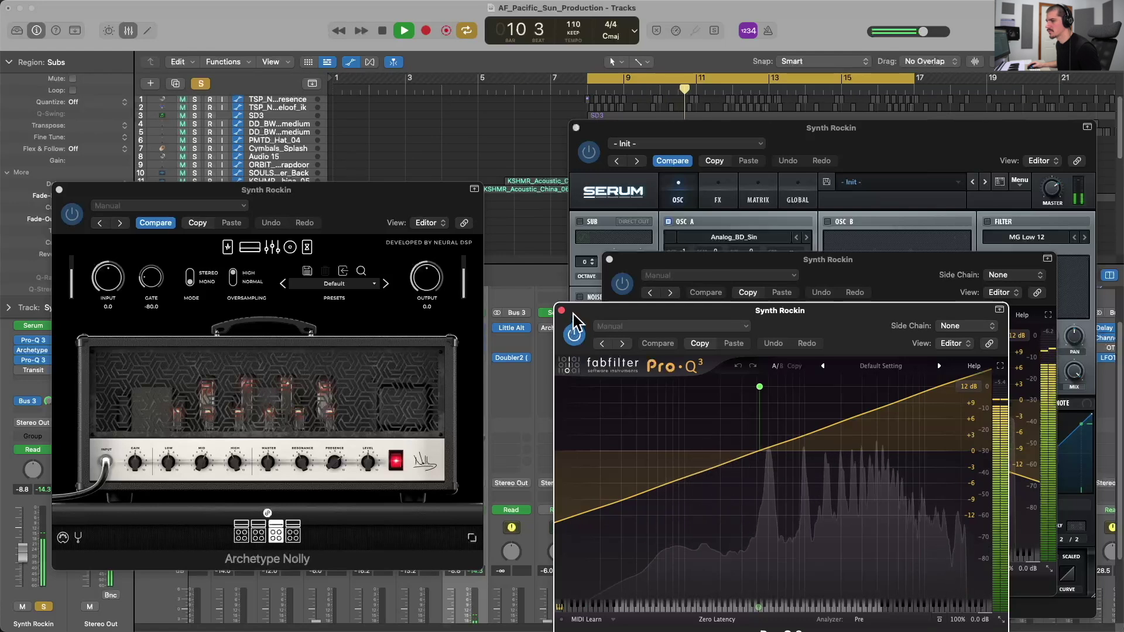
key(space)
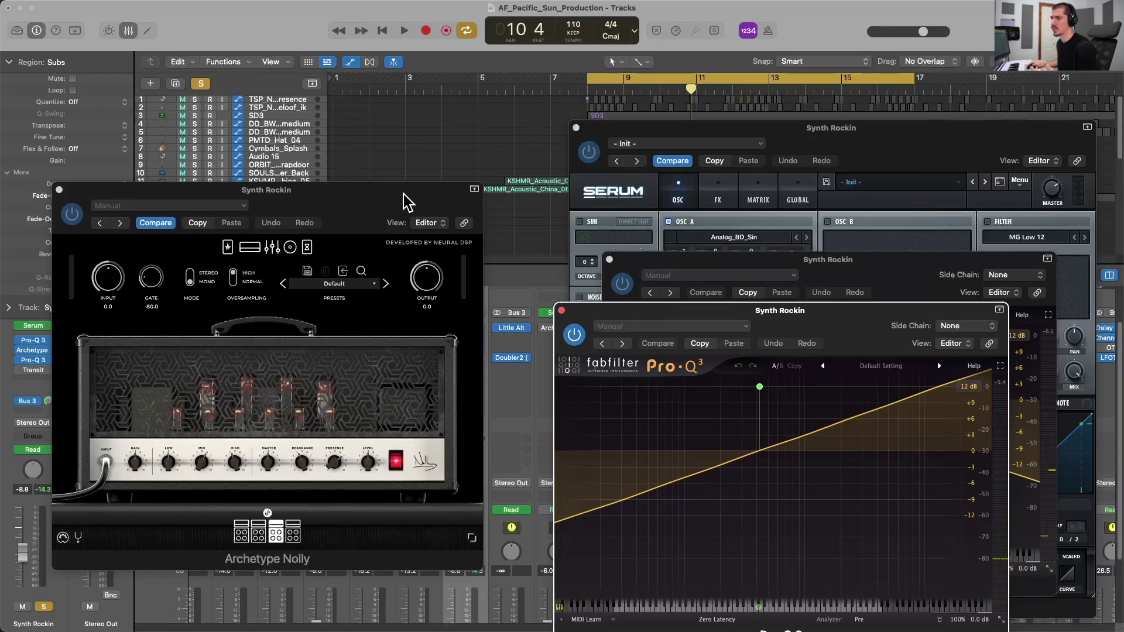
Unsolo Synth Rockin, bypass both tilt EQs and play the full mix.
click(201, 85)
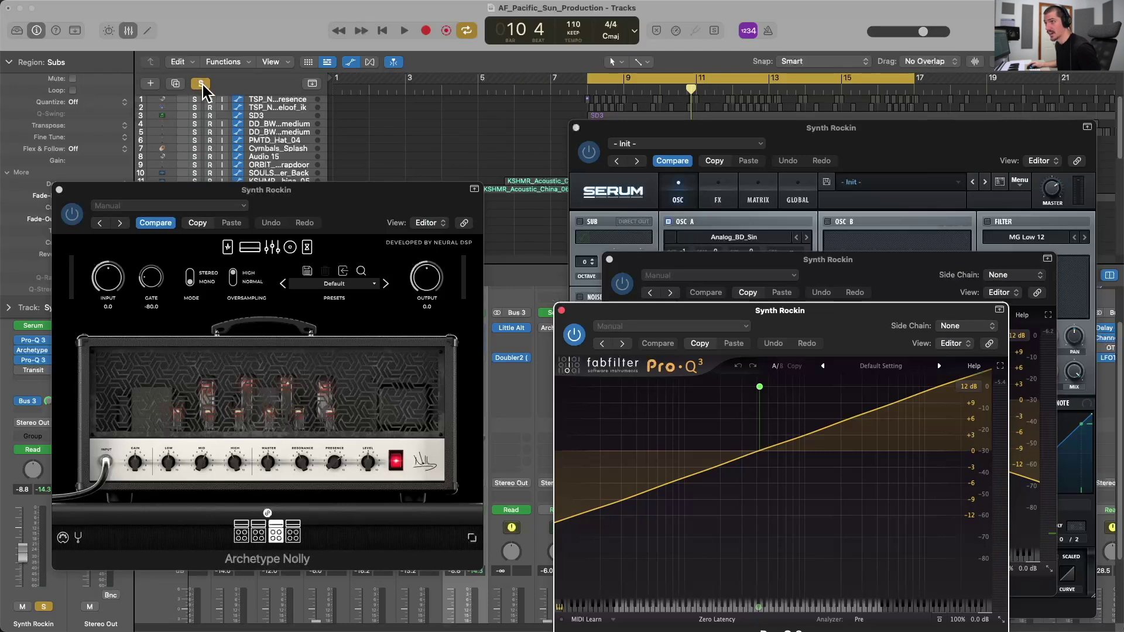
click(201, 84)
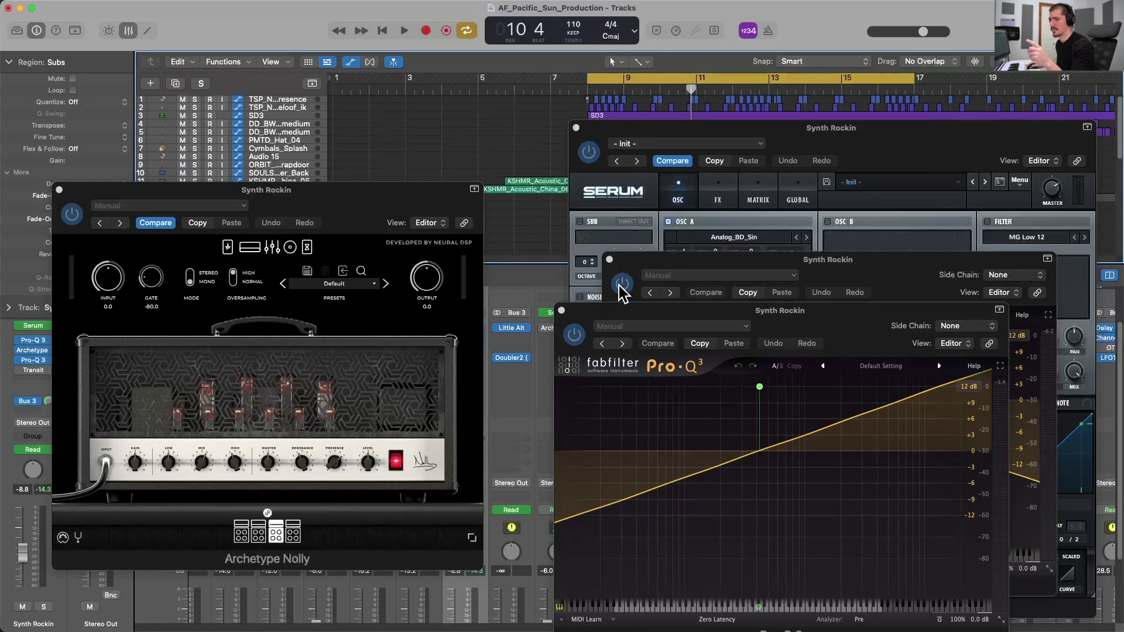
click(620, 284)
click(571, 334)
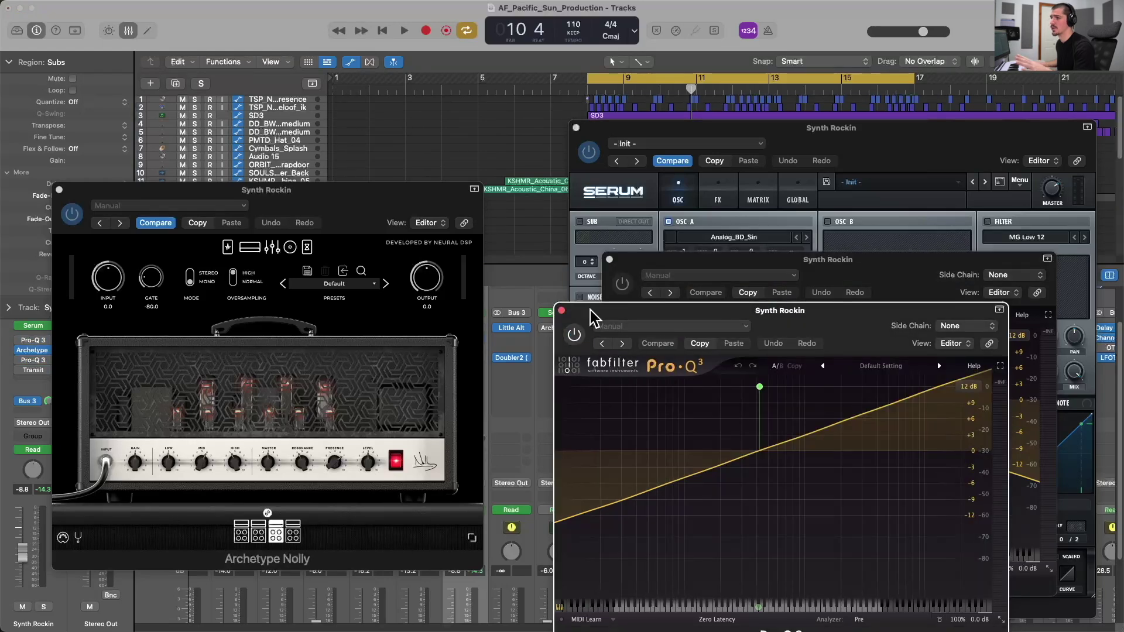
key(space)
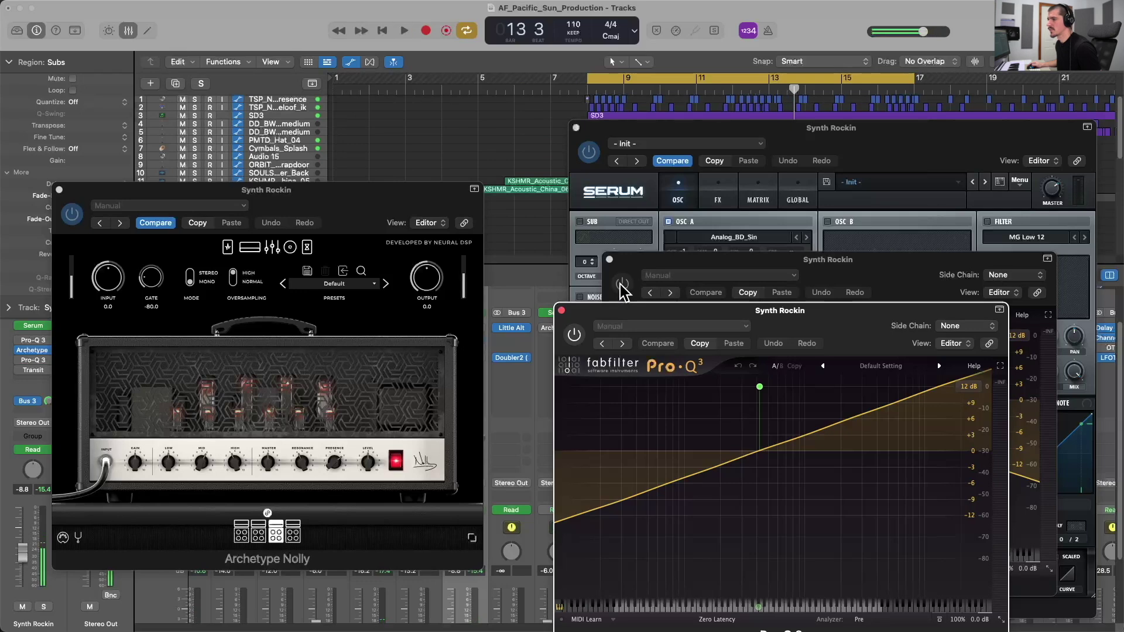
Toggle both tilt EQs on, off and on again during playback, then stop.
click(622, 284)
click(575, 334)
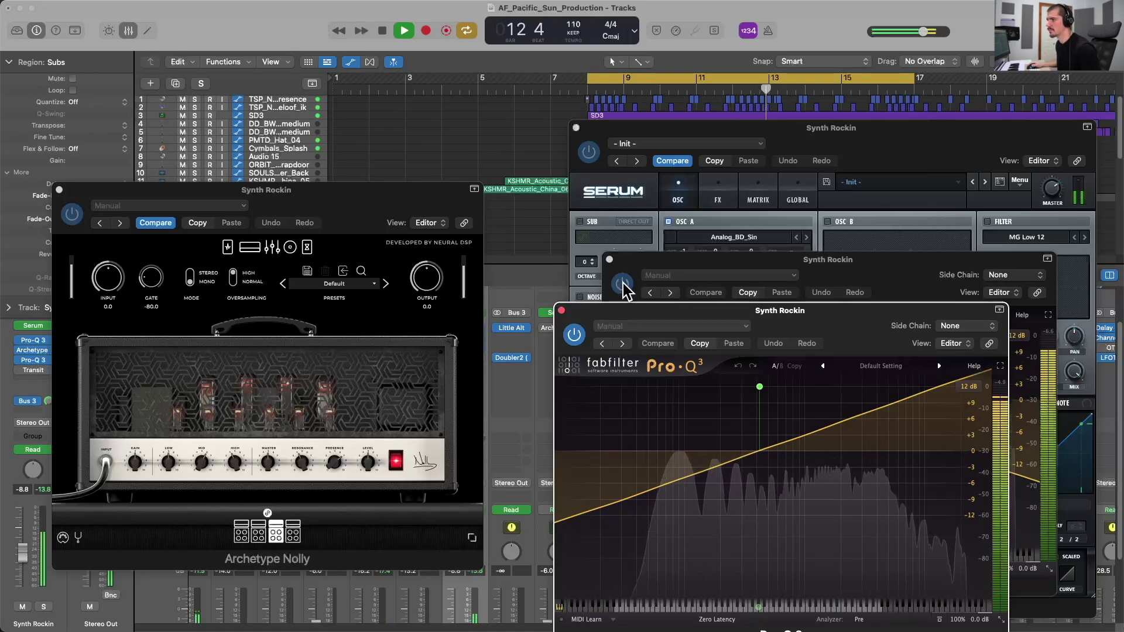
click(621, 284)
click(574, 335)
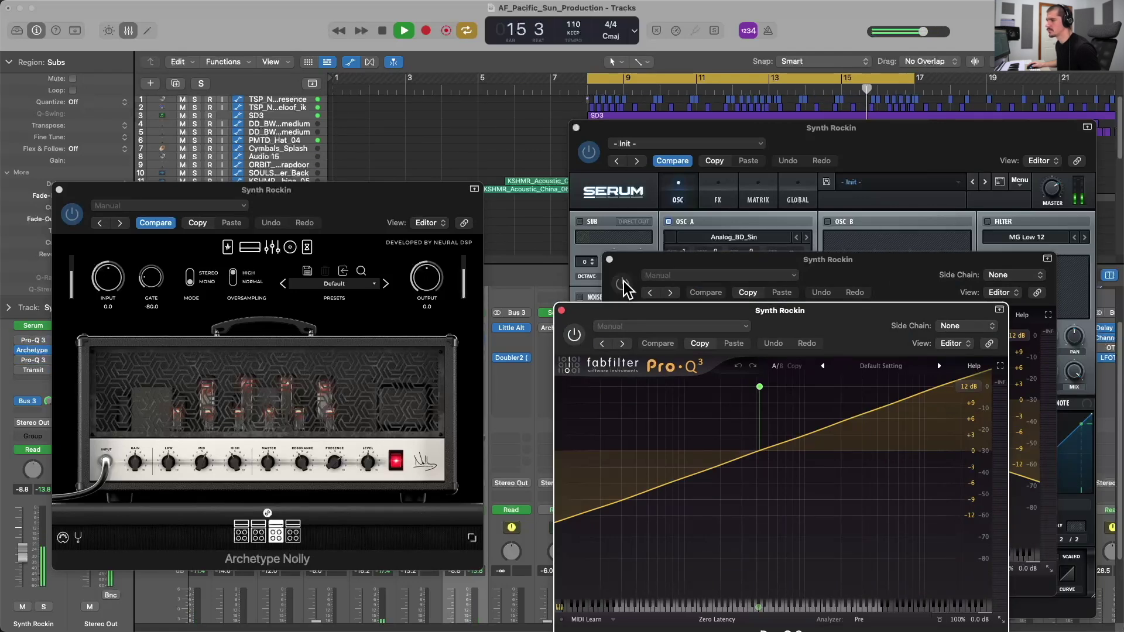
click(622, 284)
click(574, 334)
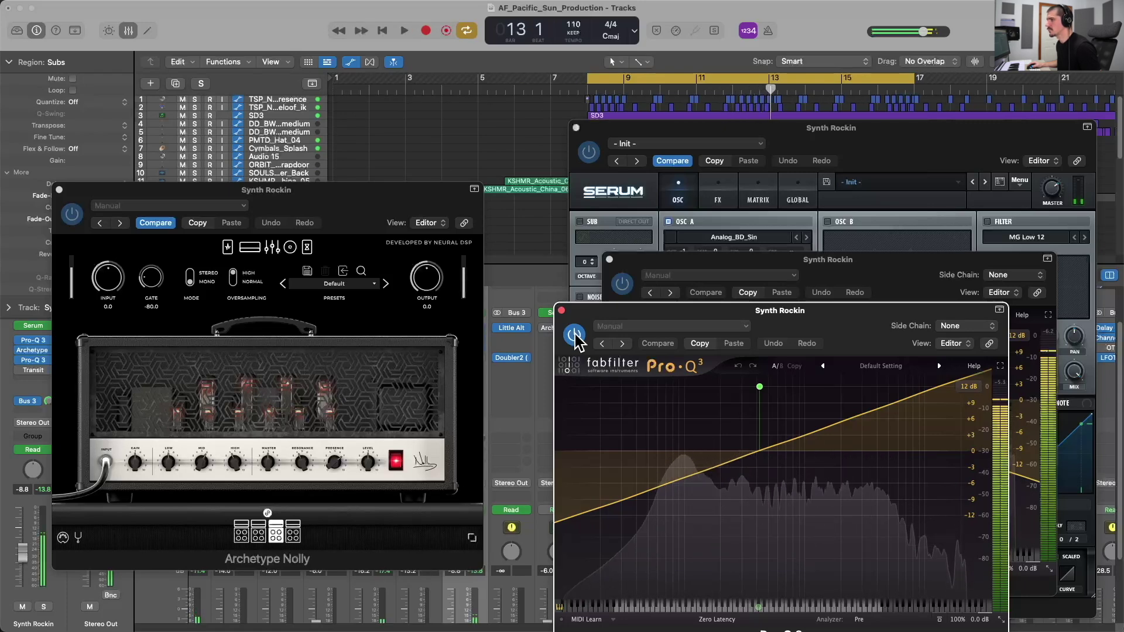
key(space)
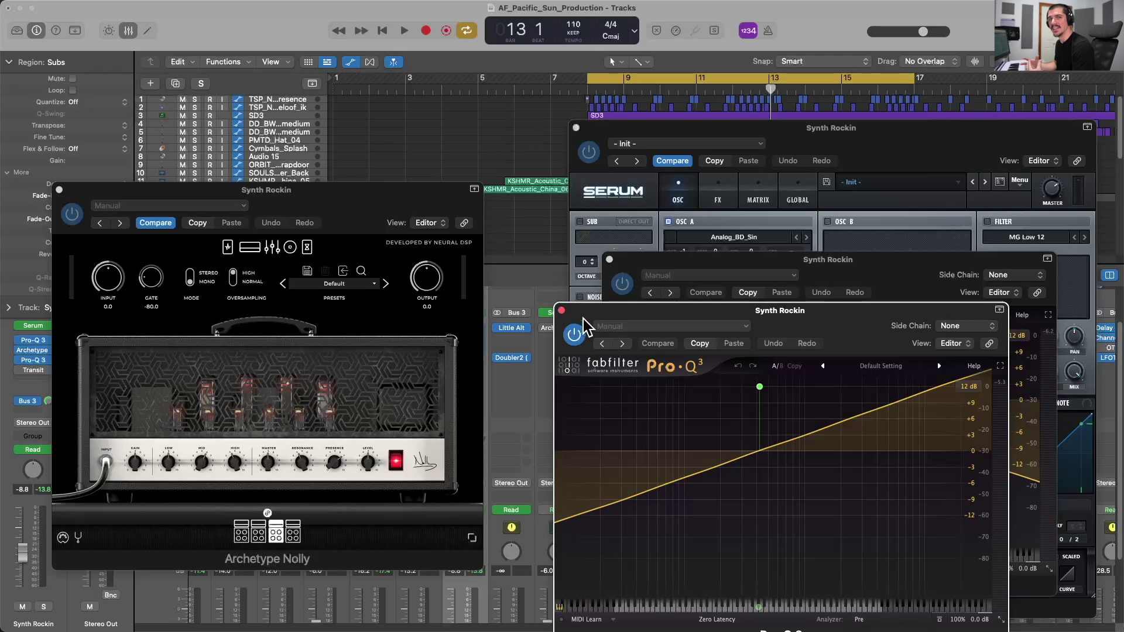